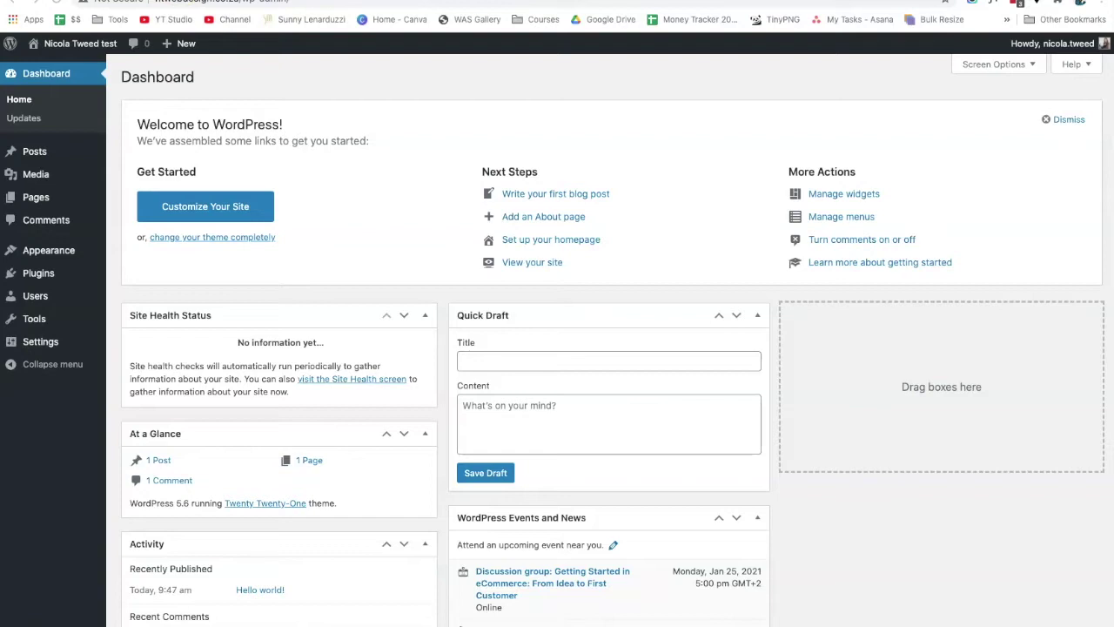
# Step: Review the WordPress.org pages for the Beaver Builder, Fullwidth Templates and Simple Social Icons plugins, and return to the site dashboard
pyautogui.hotkey('ctrl', 'Tab')
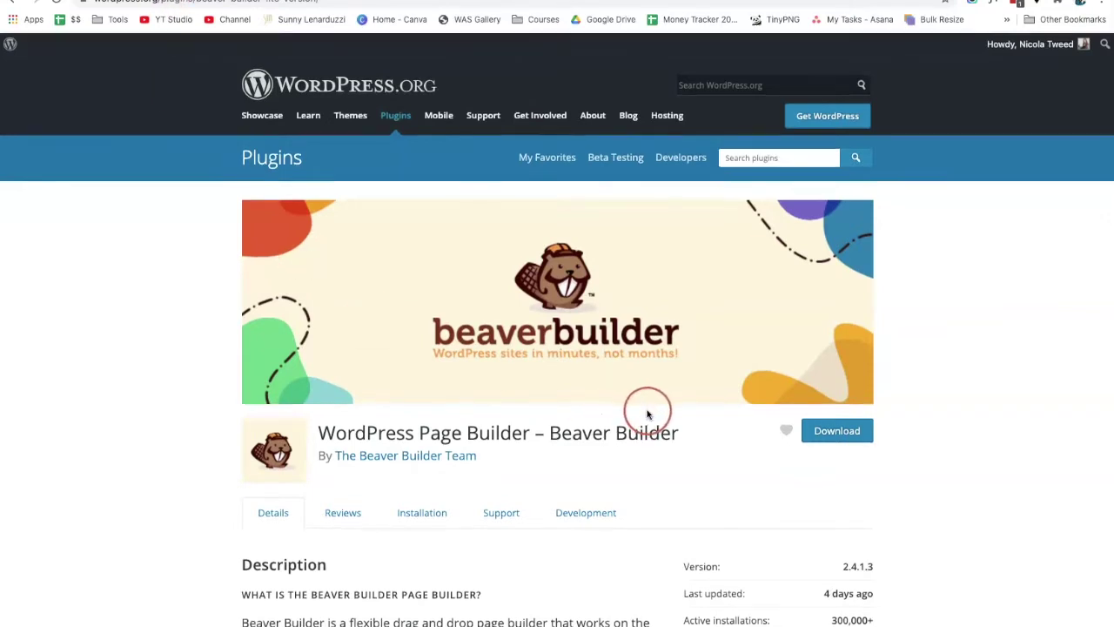
pyautogui.hotkey('ctrl', 'Tab')
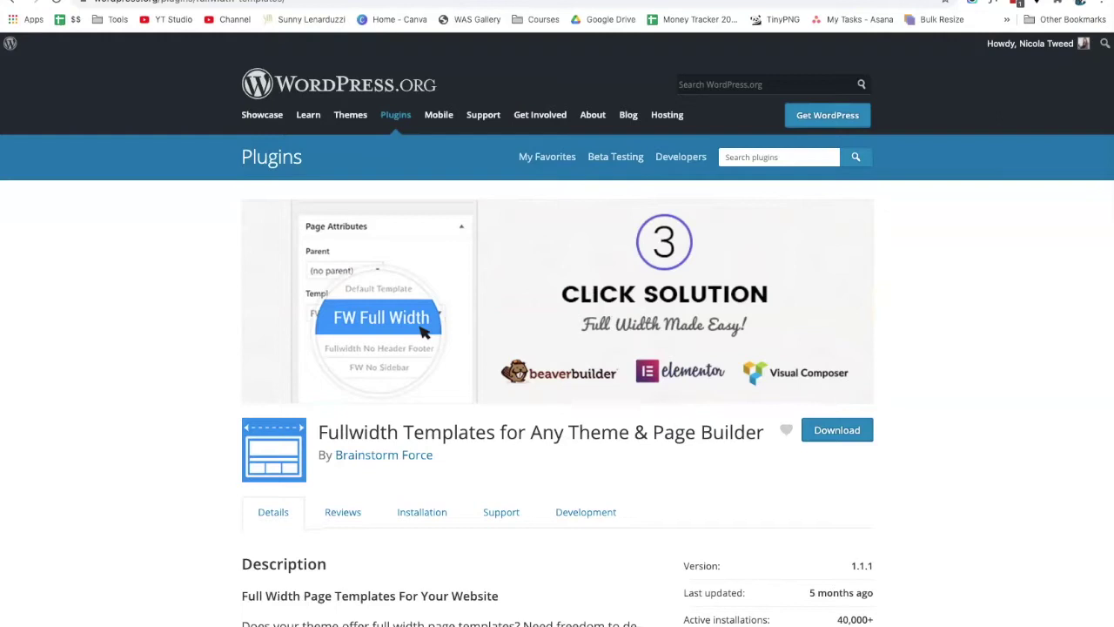
pyautogui.hotkey('ctrl', 'Tab')
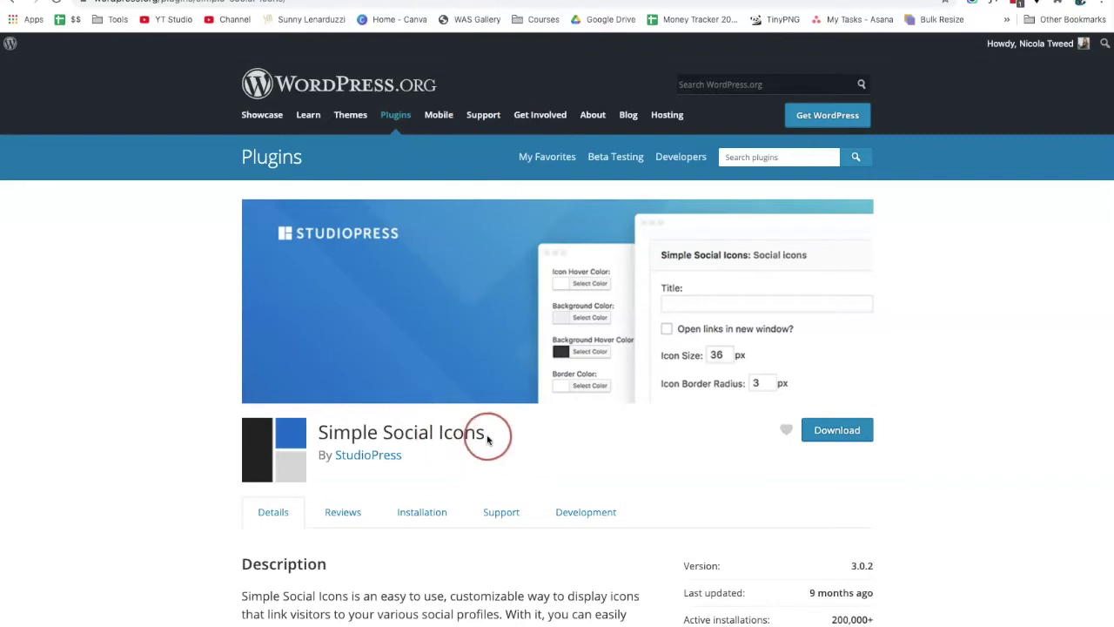
pyautogui.moveTo(404, 432); pyautogui.dragTo(329, 433)
pyautogui.doubleClick(326, 432)
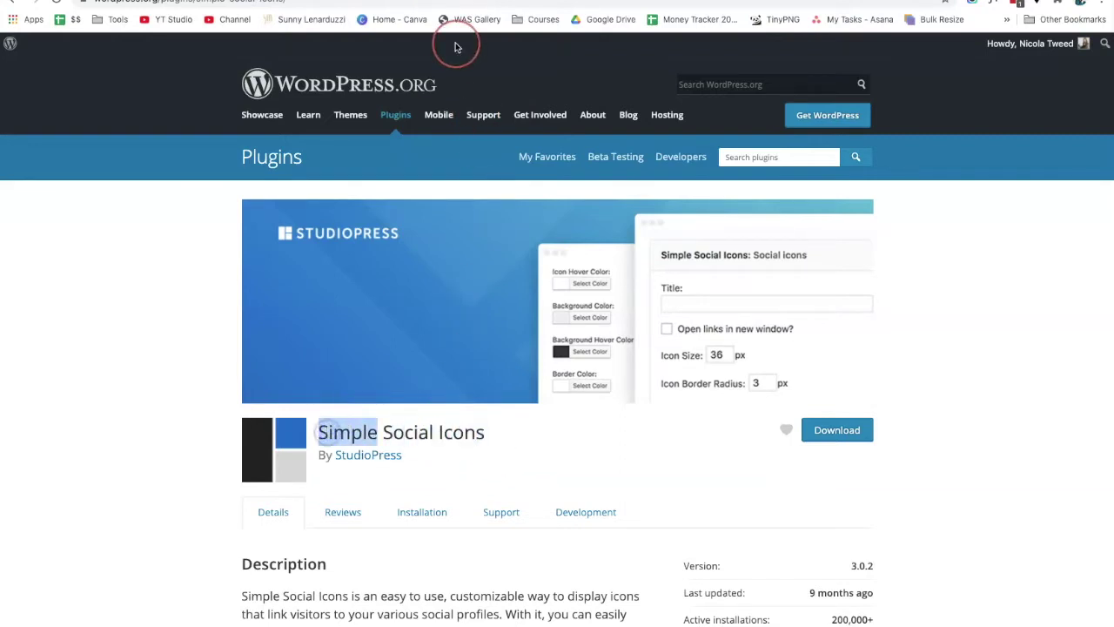
pyautogui.hotkey('ctrl', 'Tab')
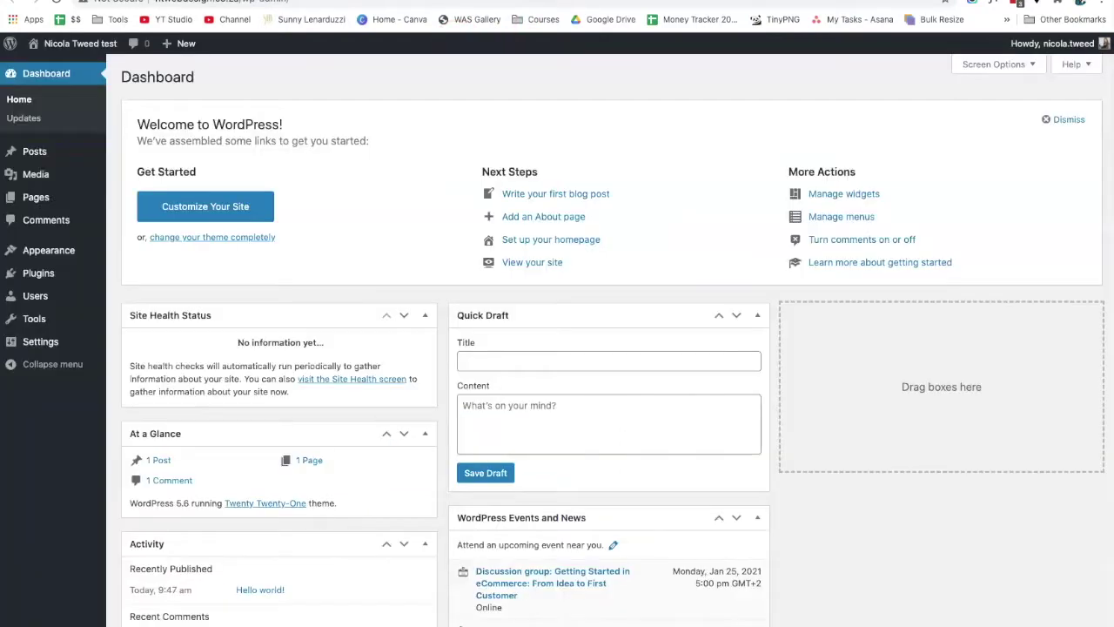
# Step: Search the plugins available to add to the site for "beaver builder"
pyautogui.moveTo(50, 278)
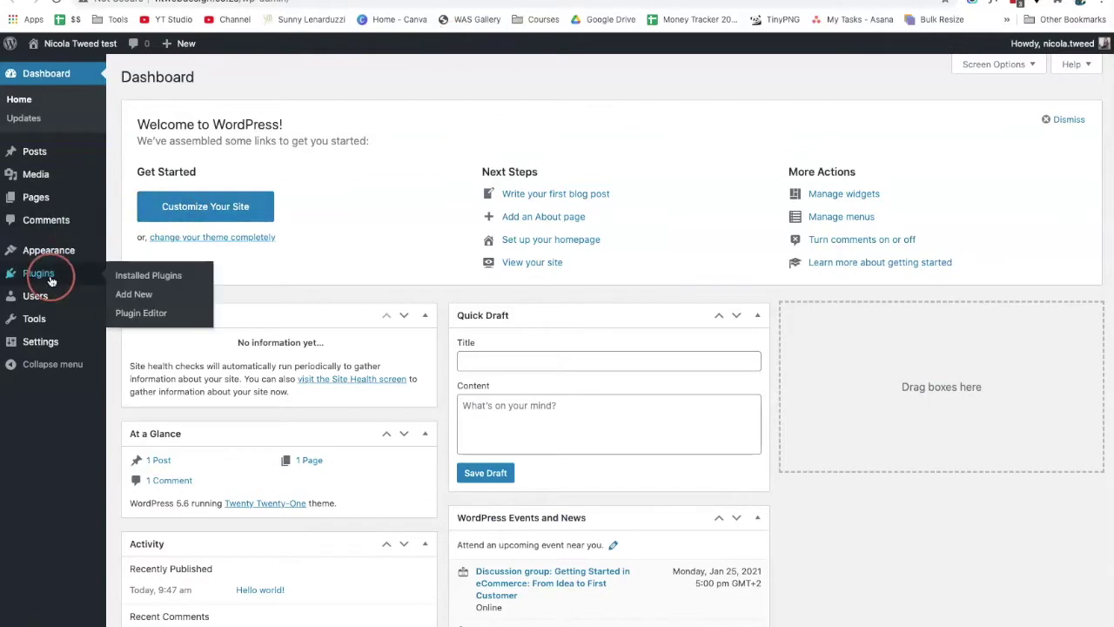
pyautogui.click(135, 275)
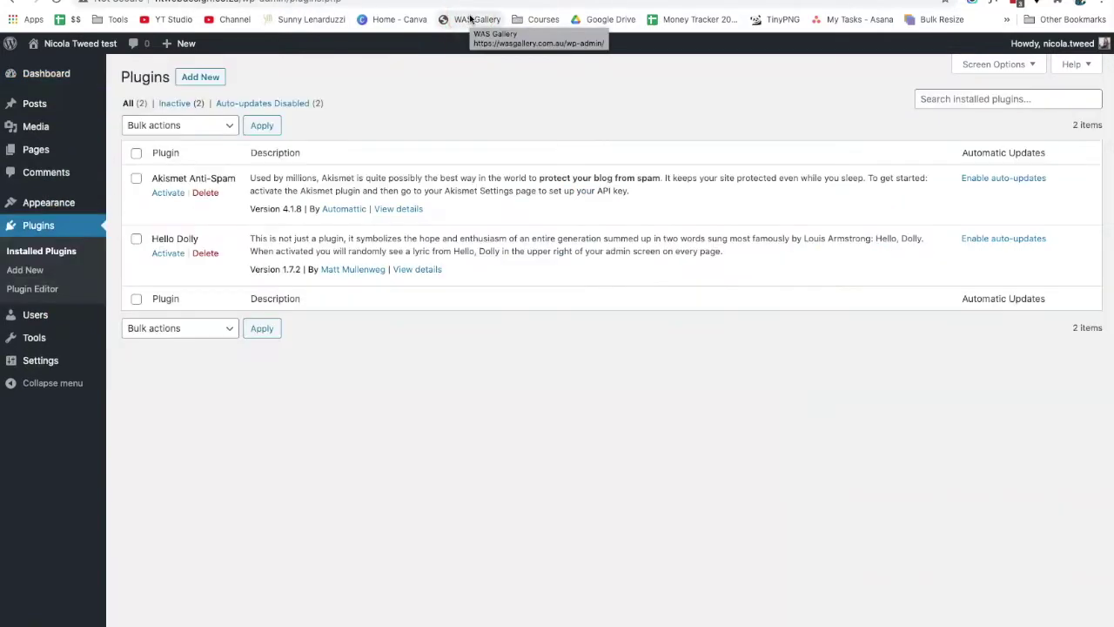
pyautogui.click(200, 77)
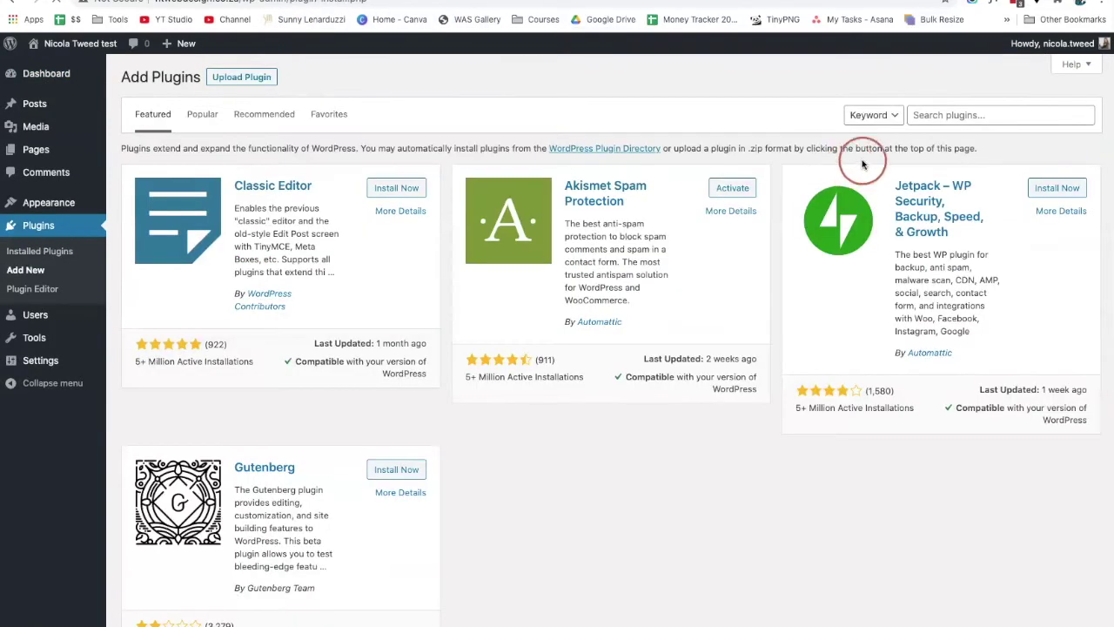
pyautogui.click(938, 115)
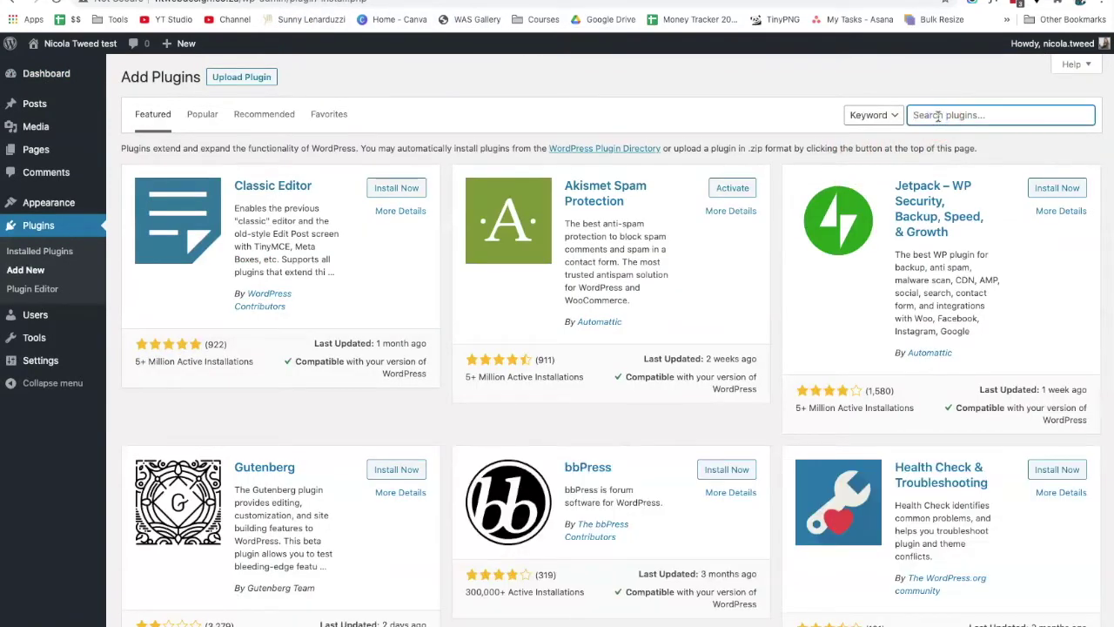
pyautogui.write('beaver builder')
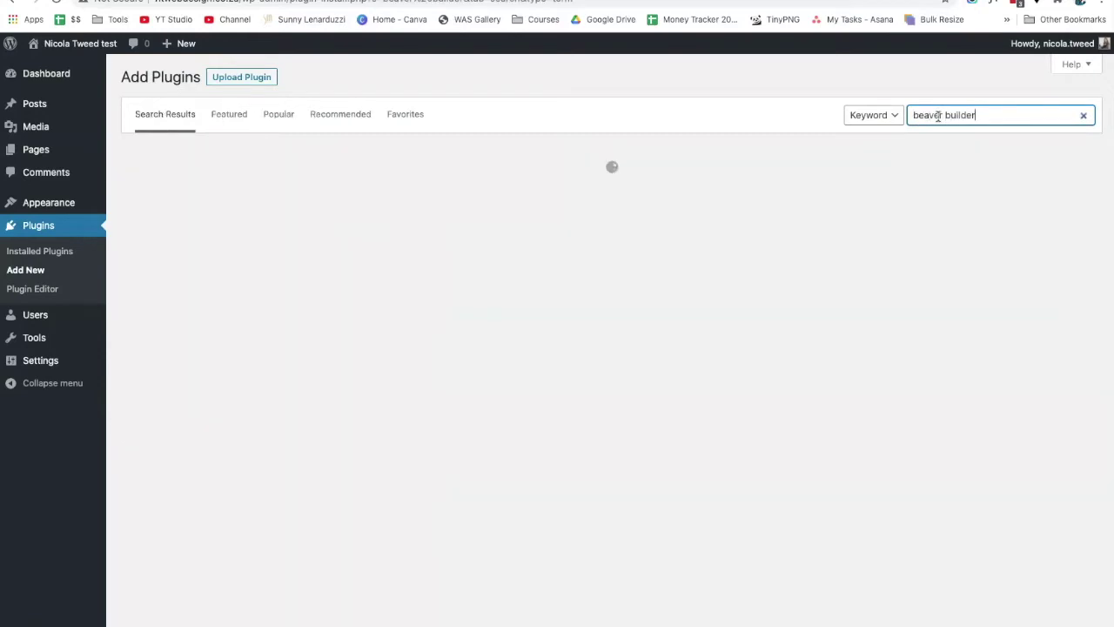
pyautogui.click(597, 127)
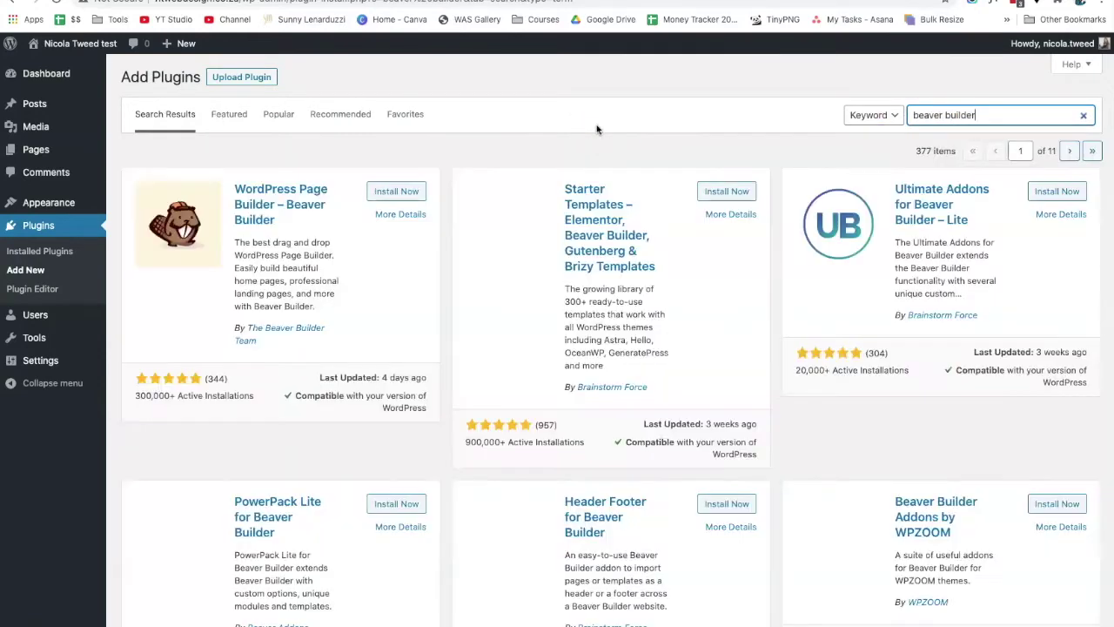
# Step: Install and activate the WordPress Page Builder – Beaver Builder plugin
pyautogui.click(417, 193)
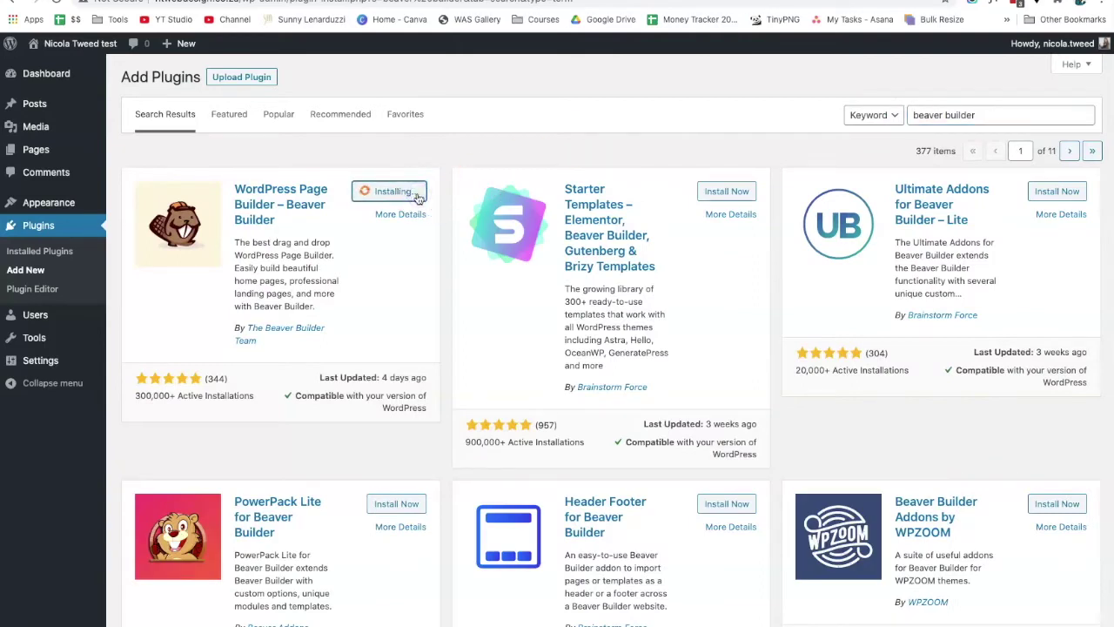
pyautogui.click(423, 193)
pyautogui.click(471, 134)
pyautogui.click(405, 193)
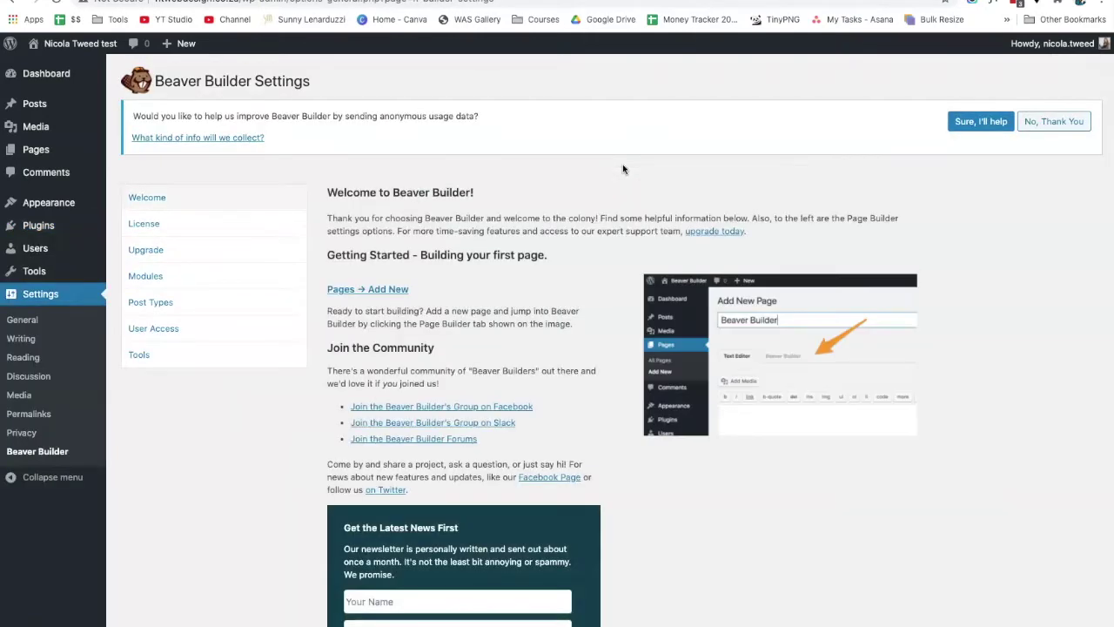
pyautogui.click(510, 107)
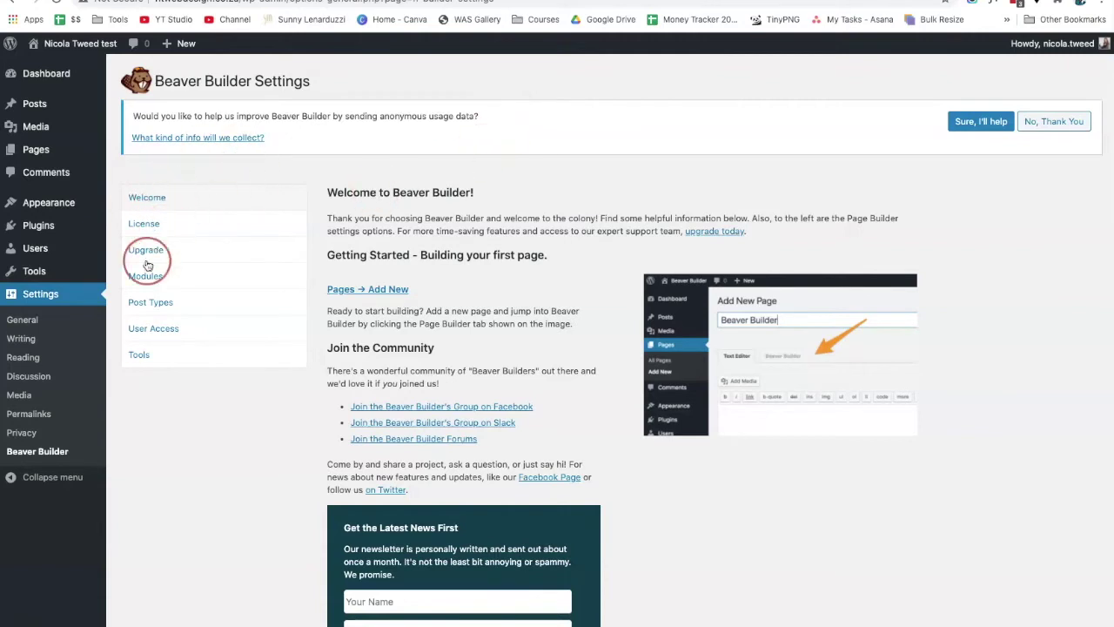
# Step: Search the new plugins for "fullwidth templates", and install and activate Fullwidth Templates for Any Theme & Page Builder
pyautogui.moveTo(38, 225)
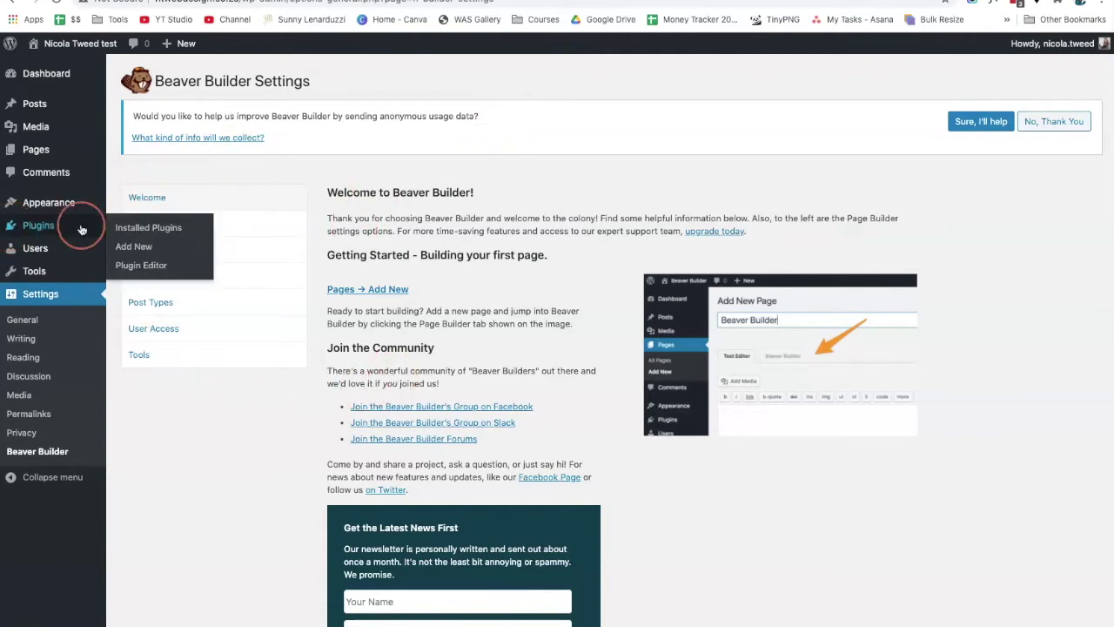
pyautogui.click(132, 250)
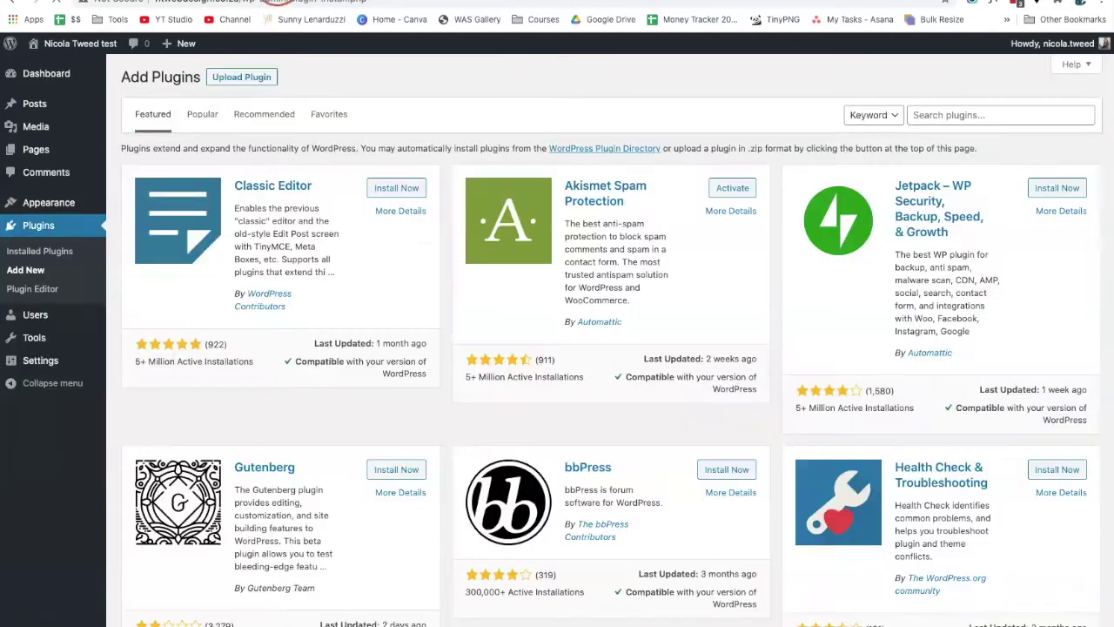
pyautogui.click(943, 114)
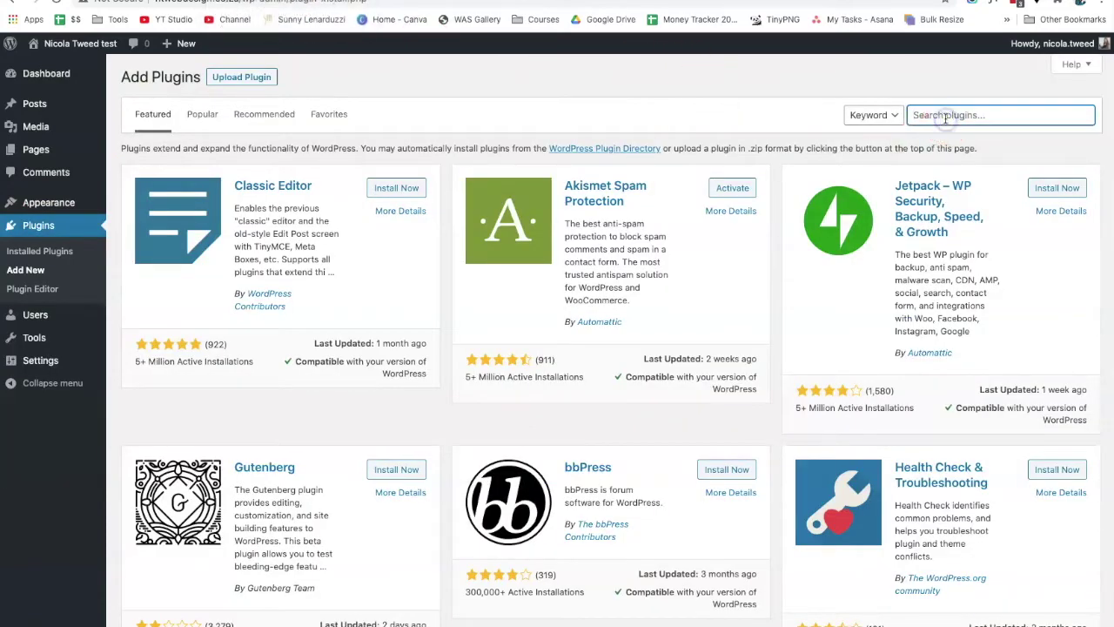
pyautogui.write('fullwidth templates')
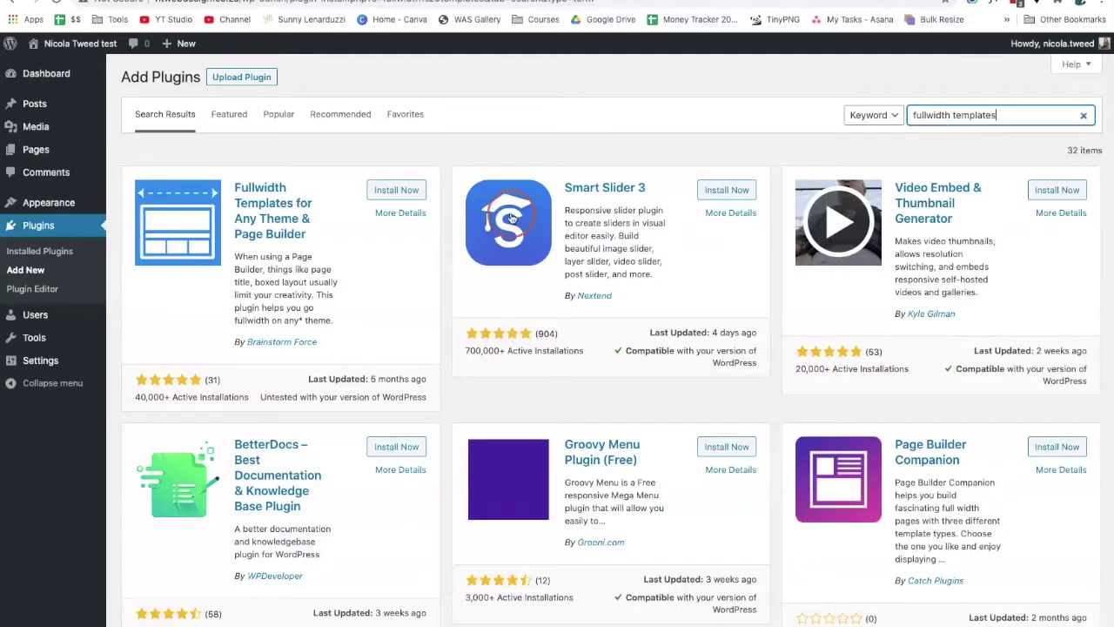
pyautogui.click(389, 190)
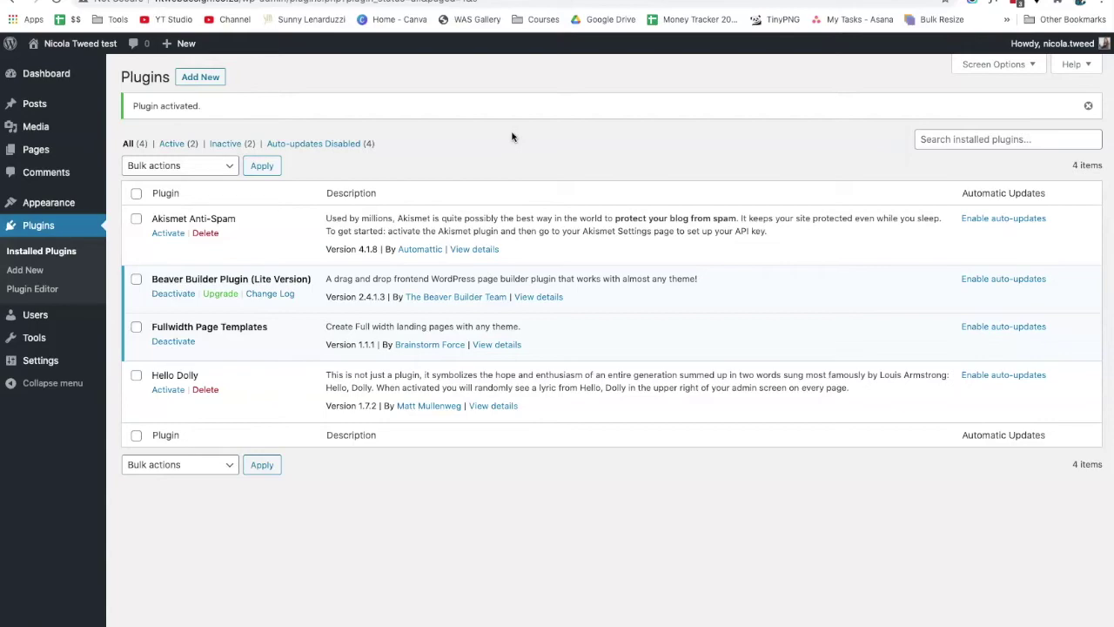
# Step: Search the plugins available to add for "simple social icons"
pyautogui.click(202, 80)
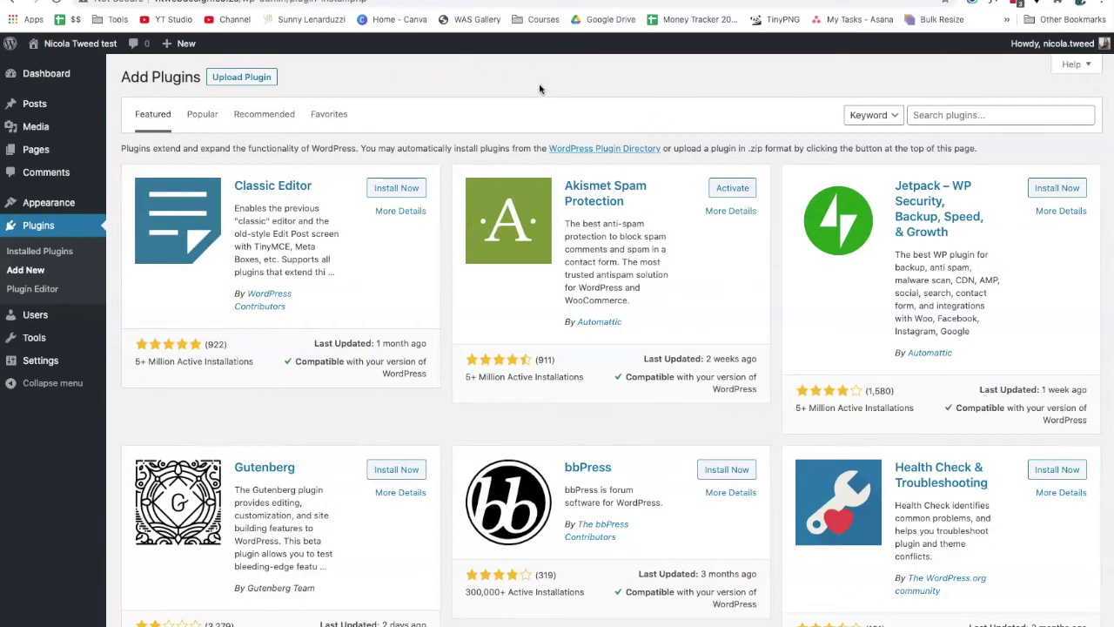
pyautogui.click(922, 114)
pyautogui.write('sim')
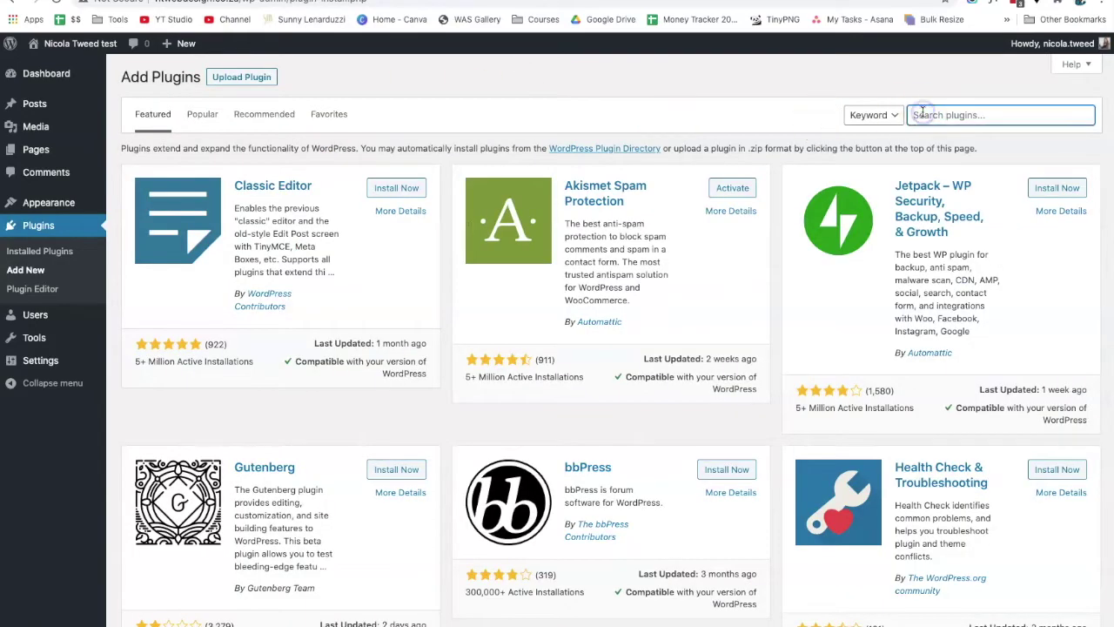
pyautogui.write('ple soci')
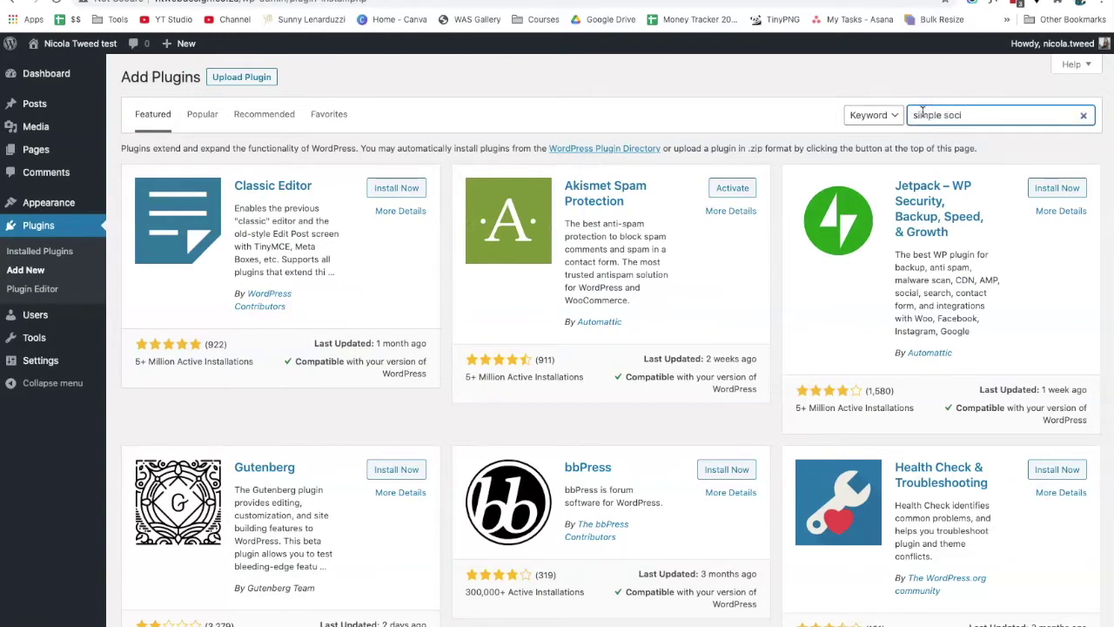
pyautogui.write('al icons')
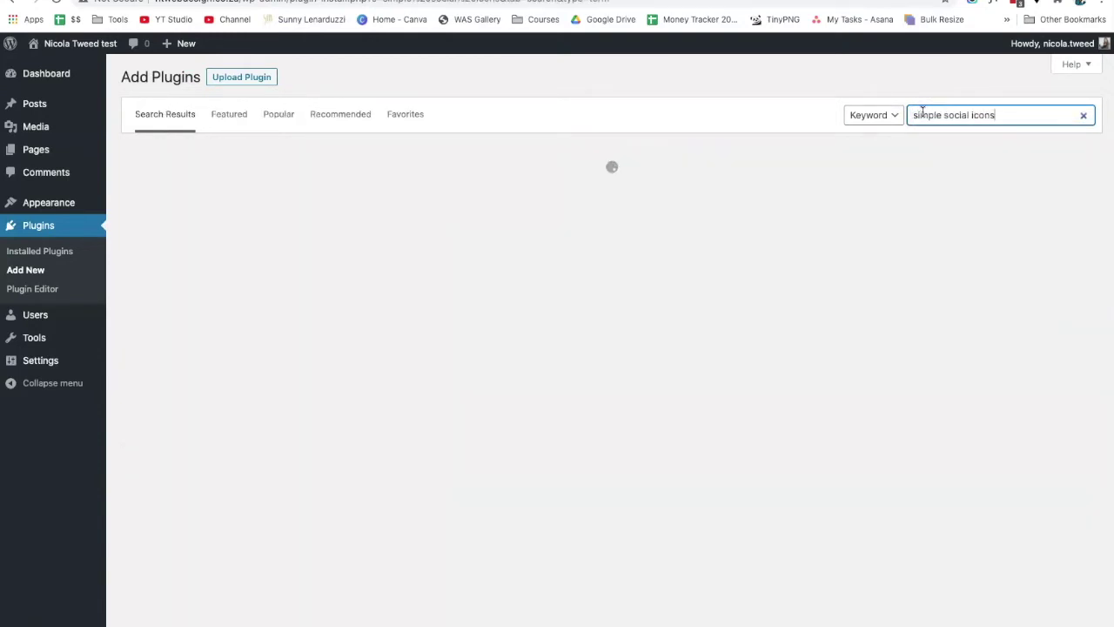
pyautogui.click(898, 155)
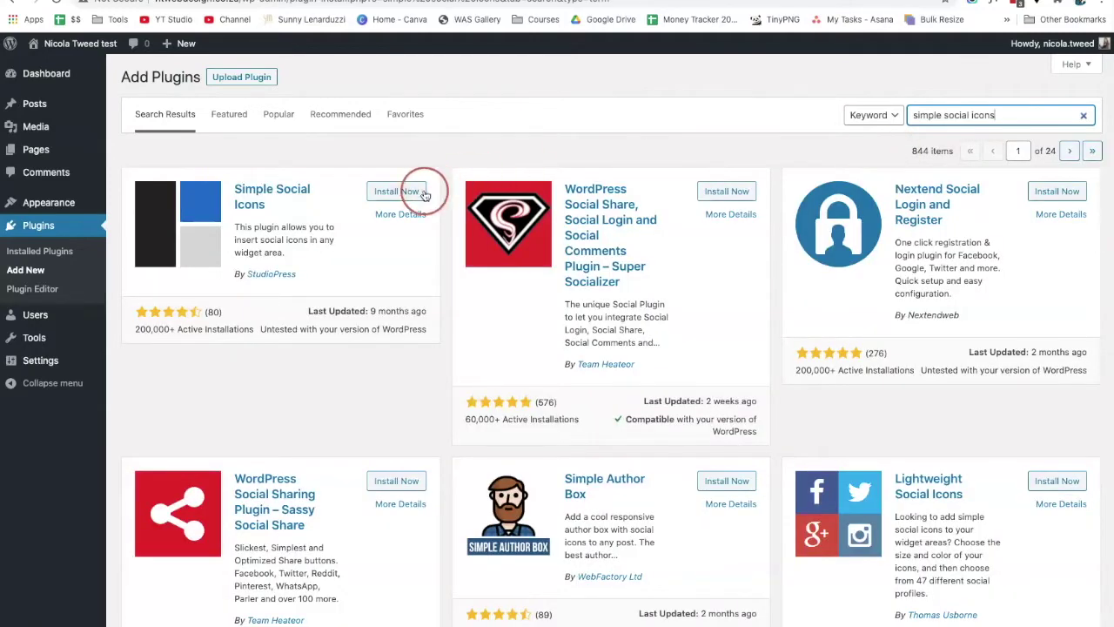
# Step: Install and activate the Simple Social Icons plugin by StudioPress
pyautogui.click(424, 191)
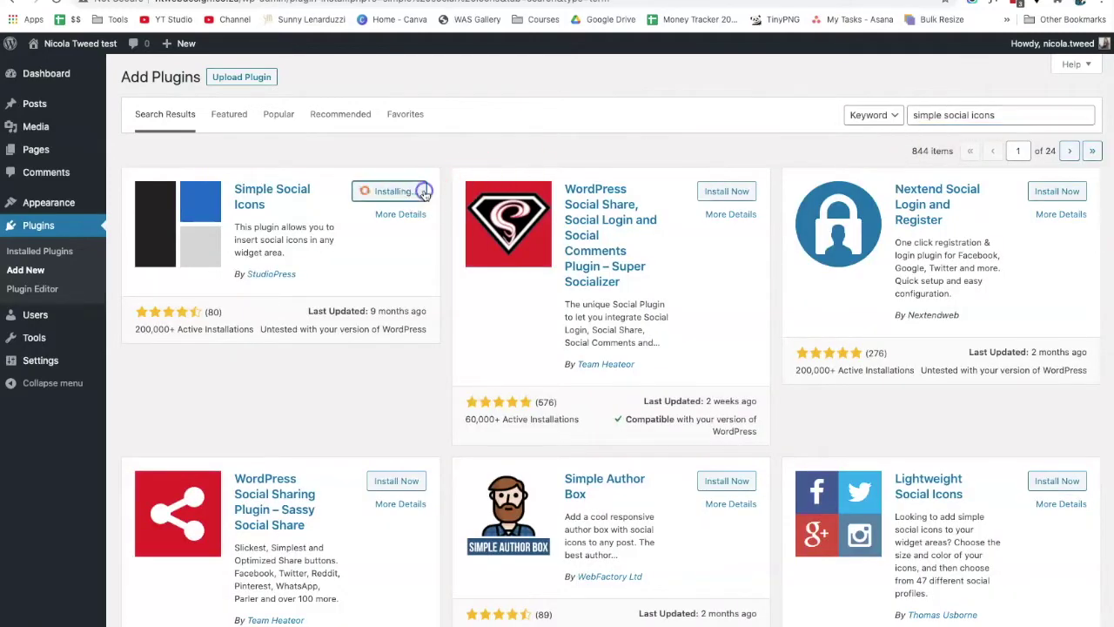
pyautogui.click(508, 111)
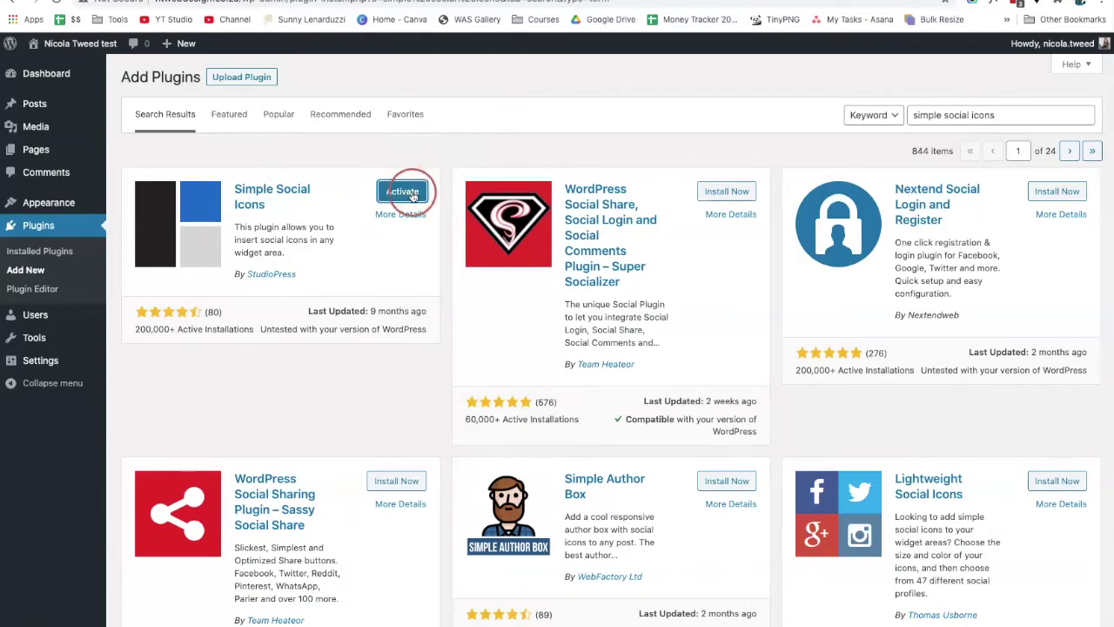
pyautogui.click(412, 195)
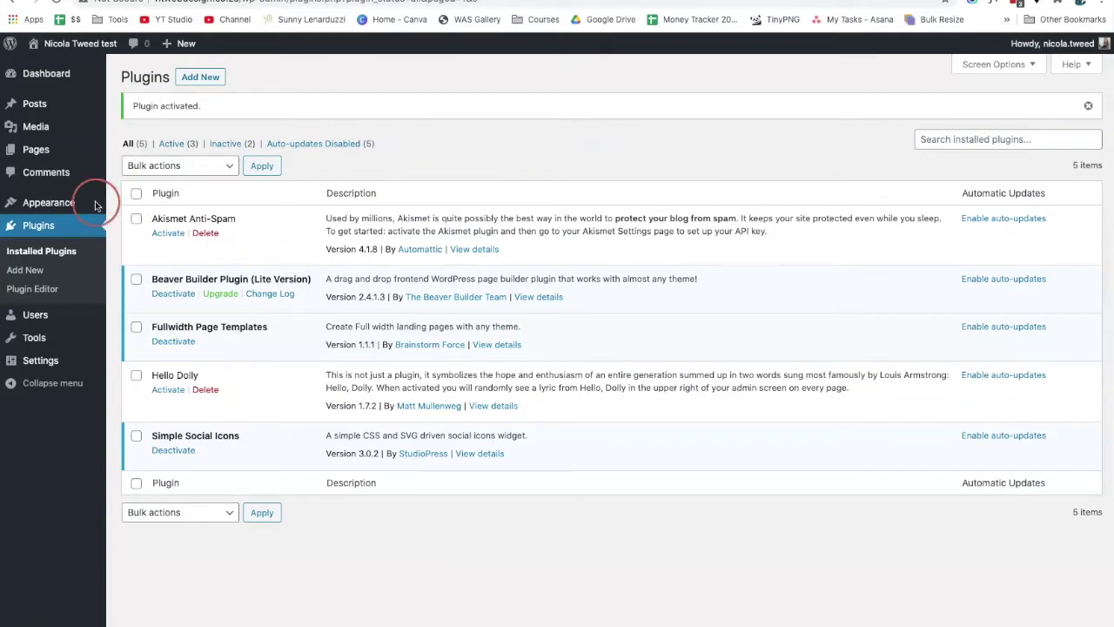
# Step: Create a new page, dismiss the block editor welcome guide and title the page "Coming Soon"
pyautogui.moveTo(80, 203)
pyautogui.moveTo(51, 153)
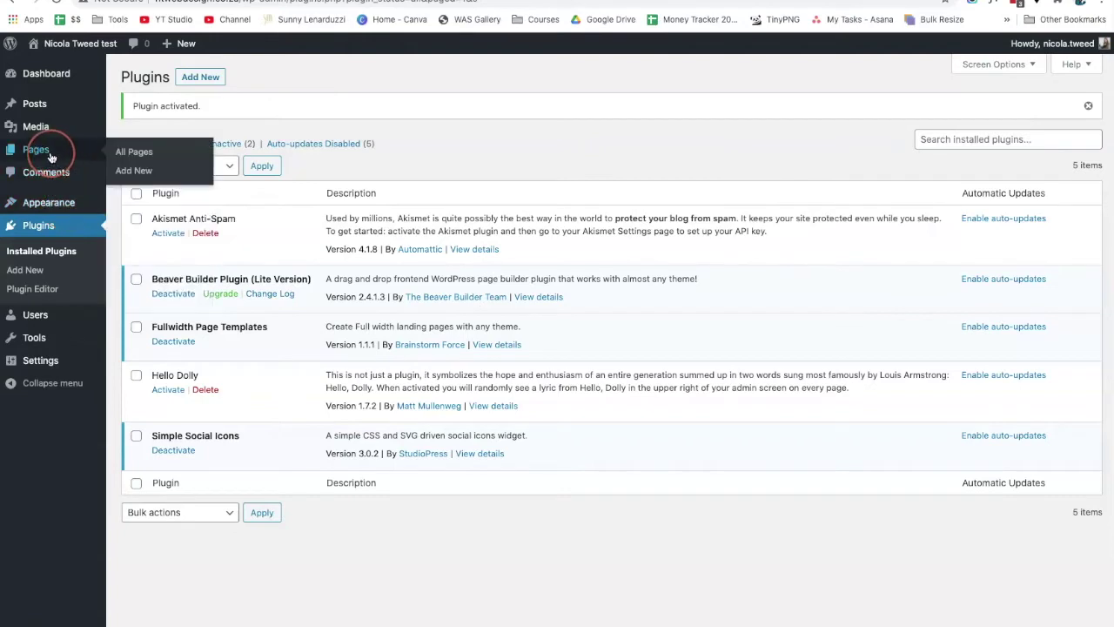
pyautogui.click(117, 171)
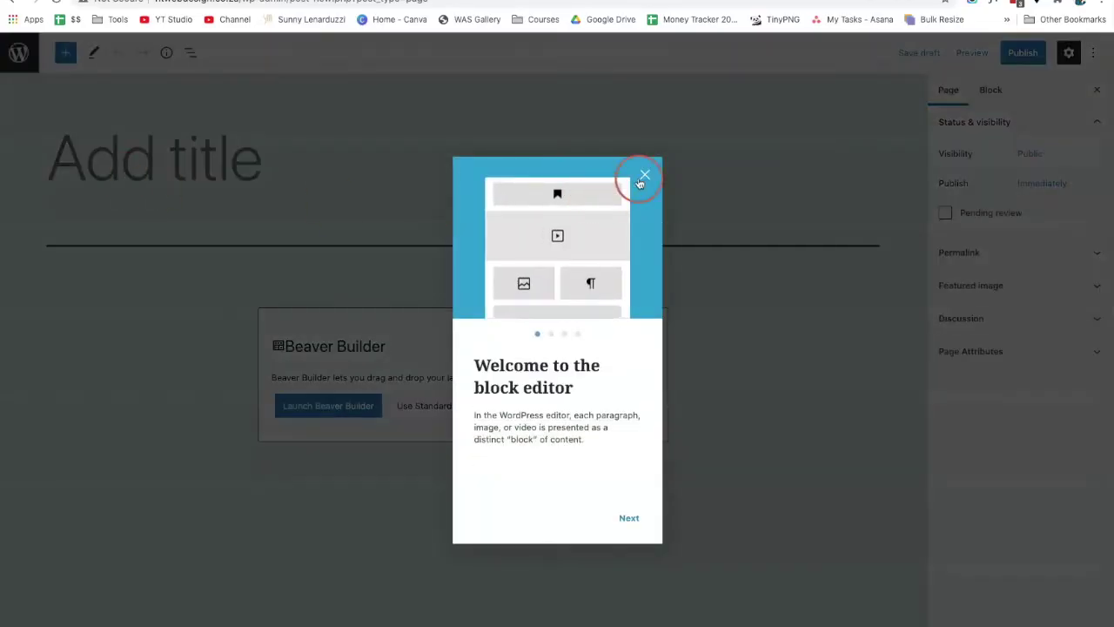
pyautogui.click(645, 177)
pyautogui.click(281, 177)
pyautogui.write('Co')
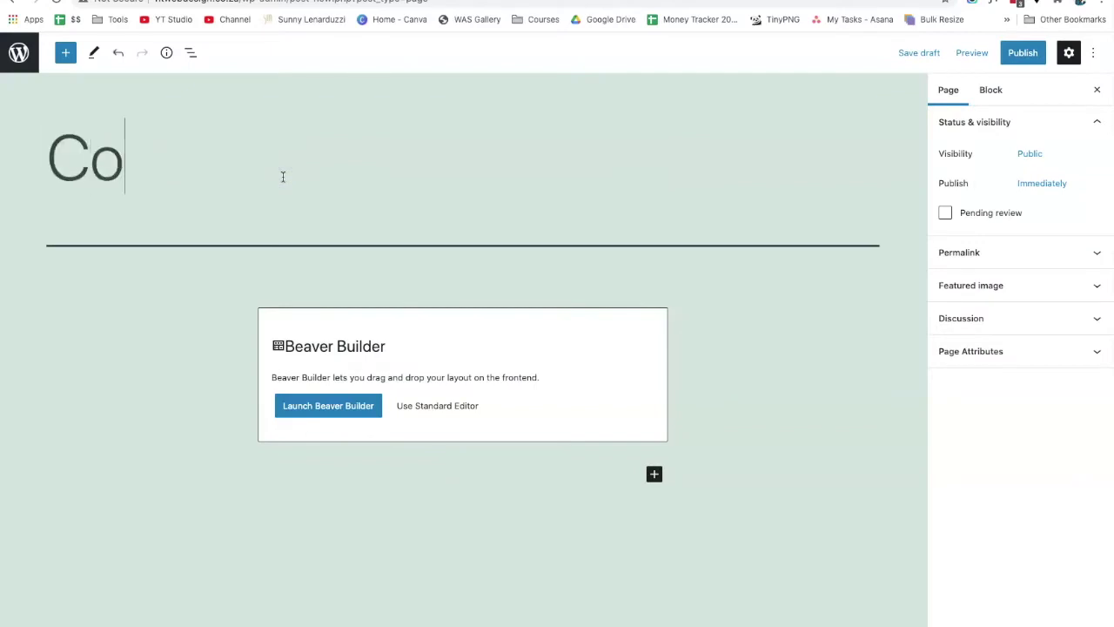
pyautogui.write('ming Soon')
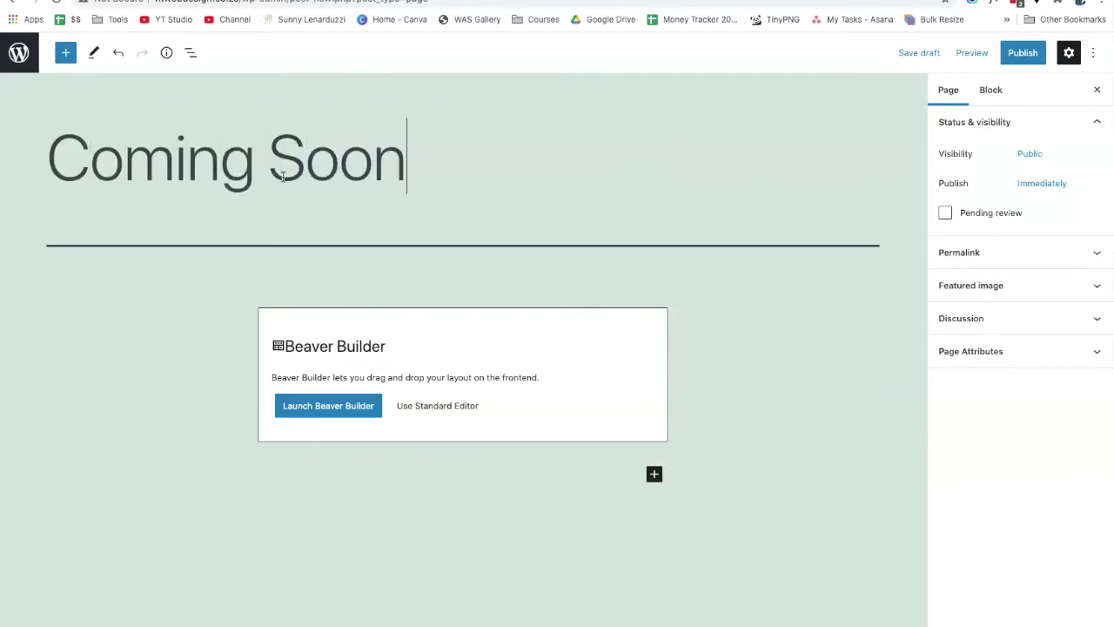
# Step: Publish the Coming Soon page and return to its page settings
pyautogui.click(841, 88)
pyautogui.click(1021, 51)
pyautogui.click(1012, 50)
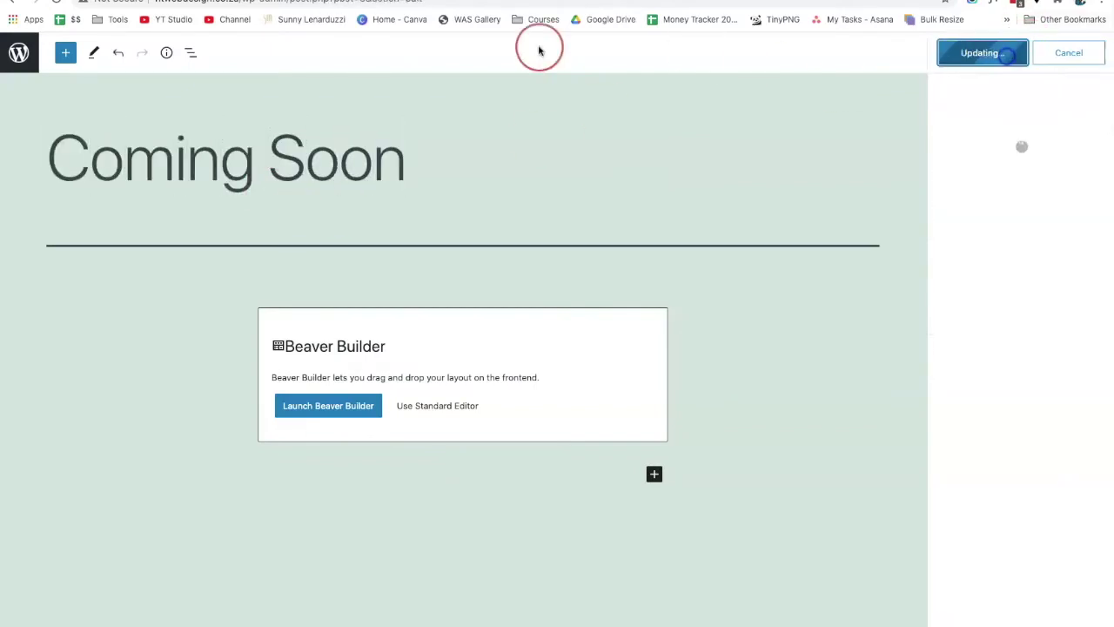
pyautogui.click(350, 88)
pyautogui.click(1092, 54)
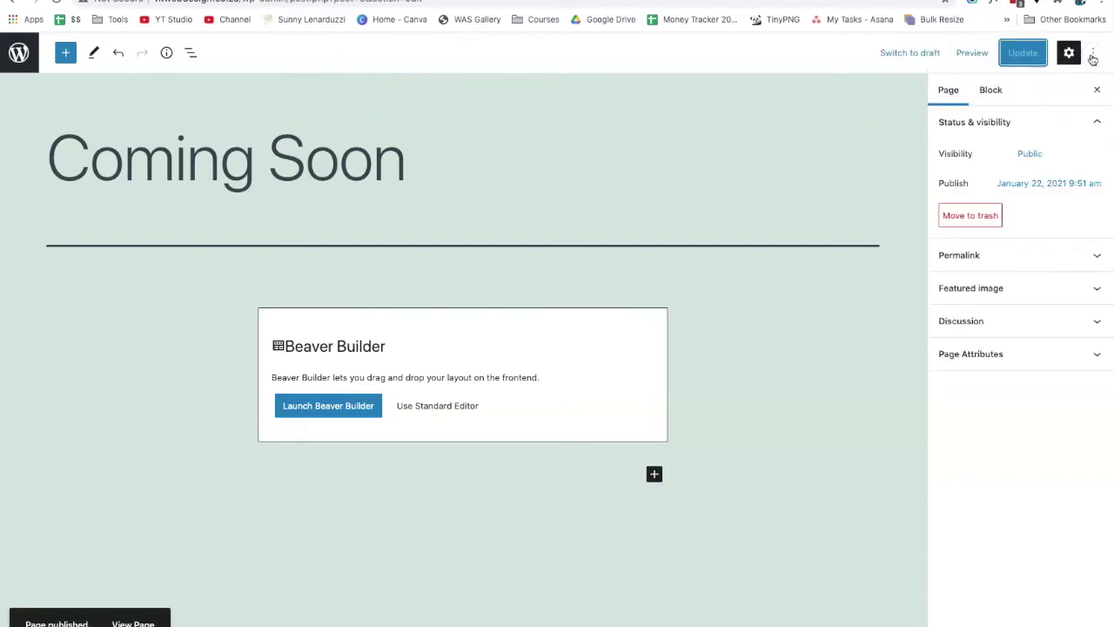
# Step: Set the Coming Soon page's template to FW Fullwidth No Header Footer, update the page and view it
pyautogui.click(1091, 355)
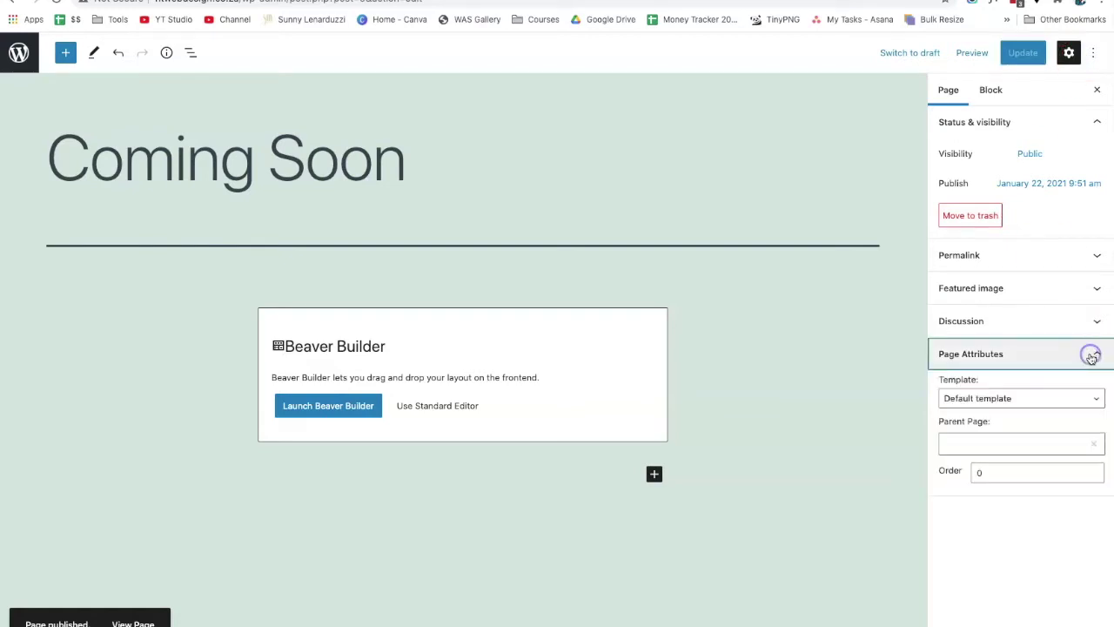
pyautogui.click(1070, 405)
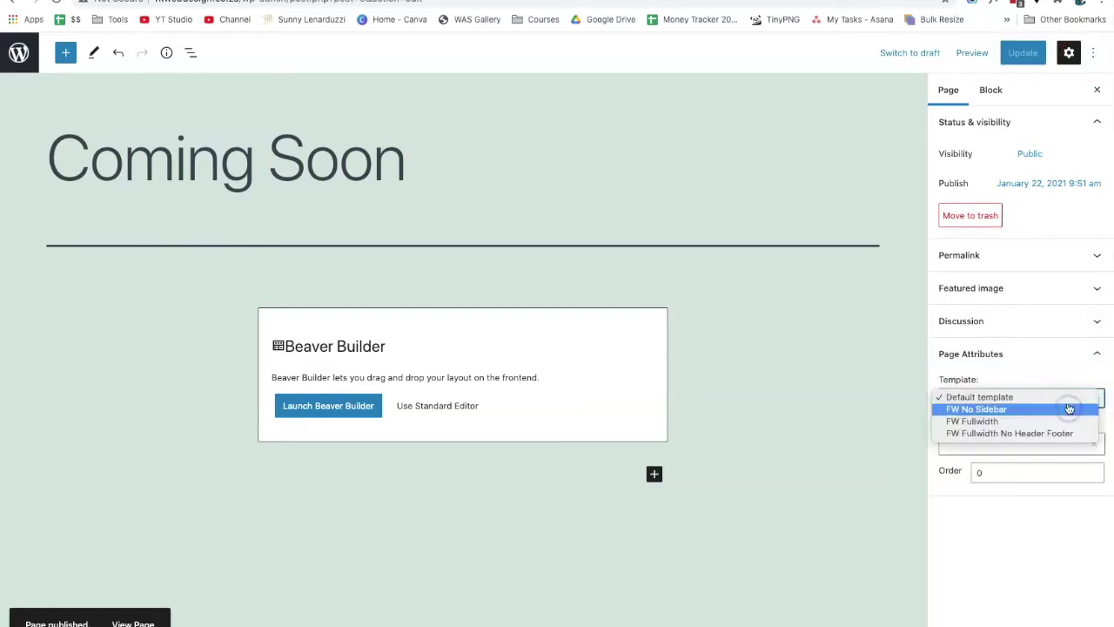
pyautogui.moveTo(1035, 399); pyautogui.dragTo(962, 437)
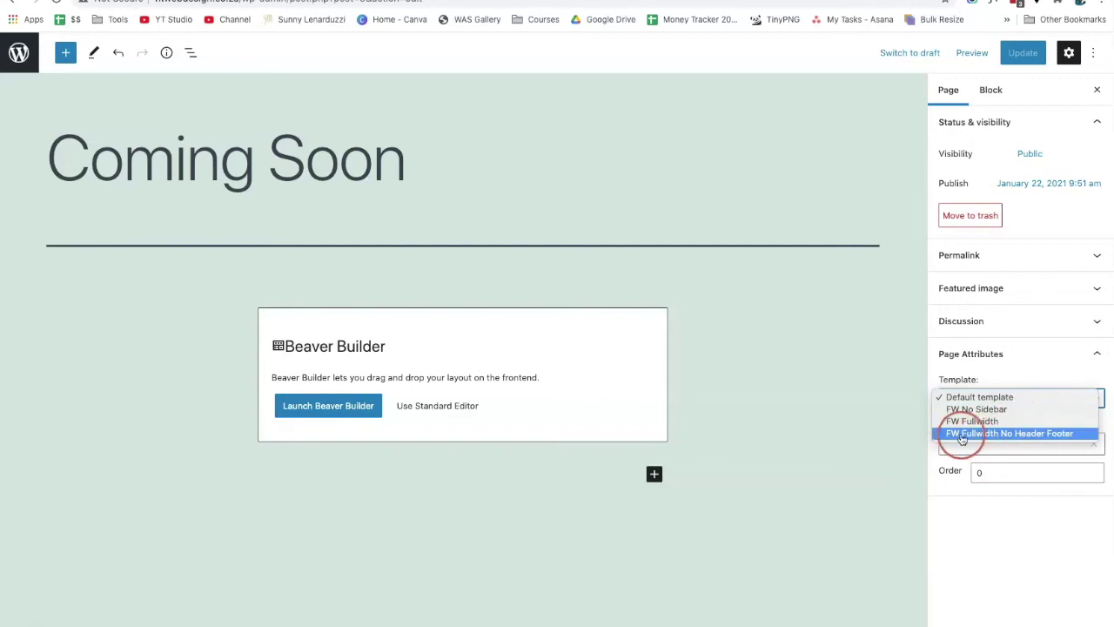
pyautogui.click(962, 433)
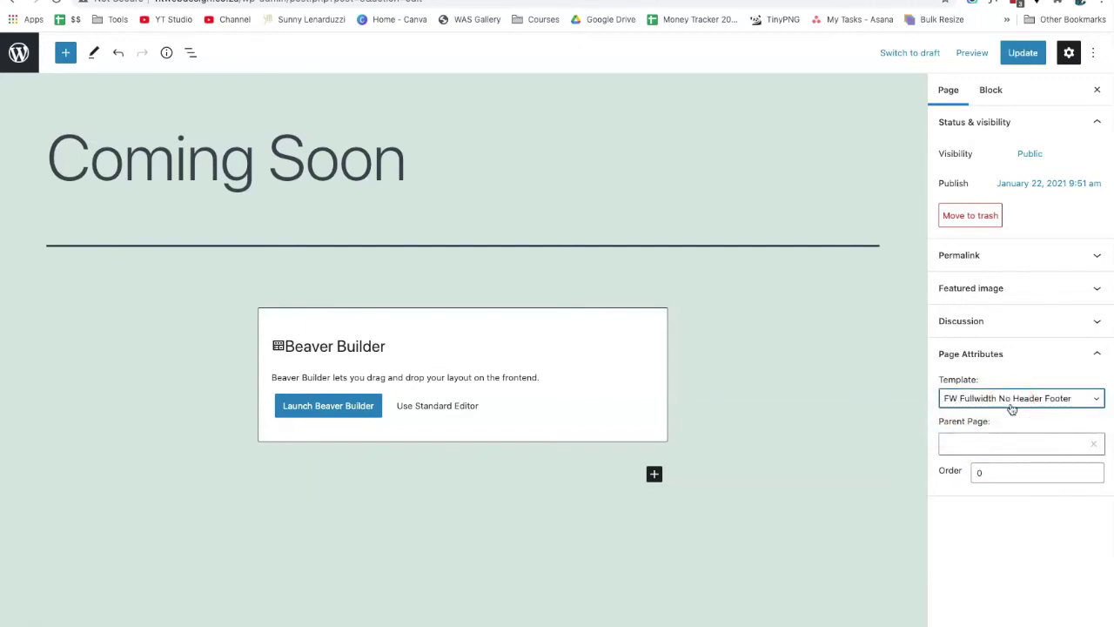
pyautogui.click(1062, 4)
pyautogui.click(1020, 55)
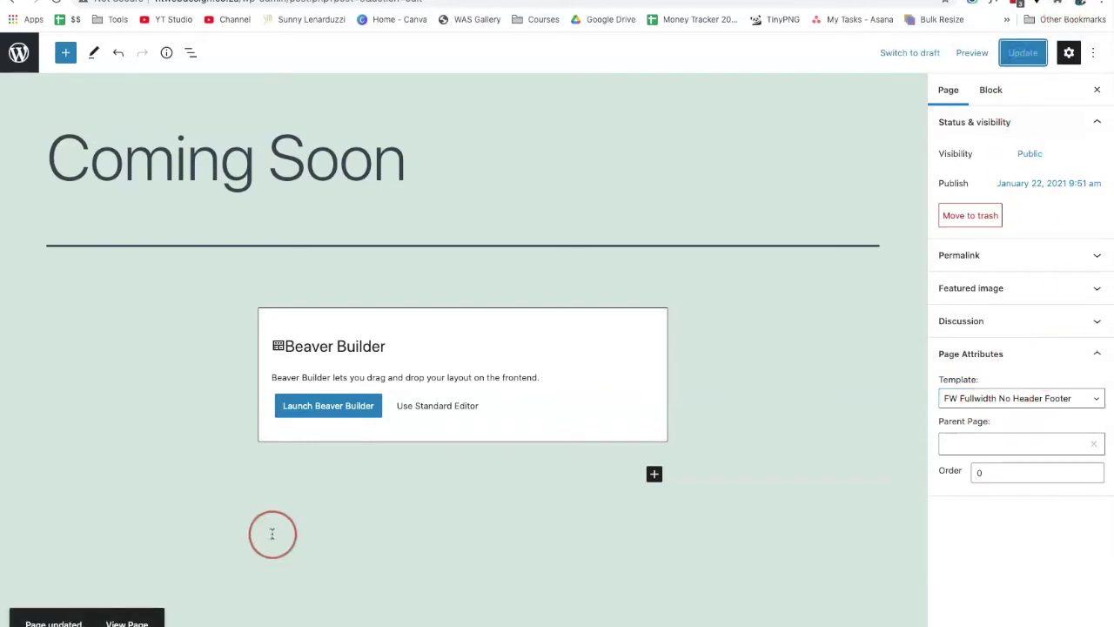
pyautogui.click(127, 621)
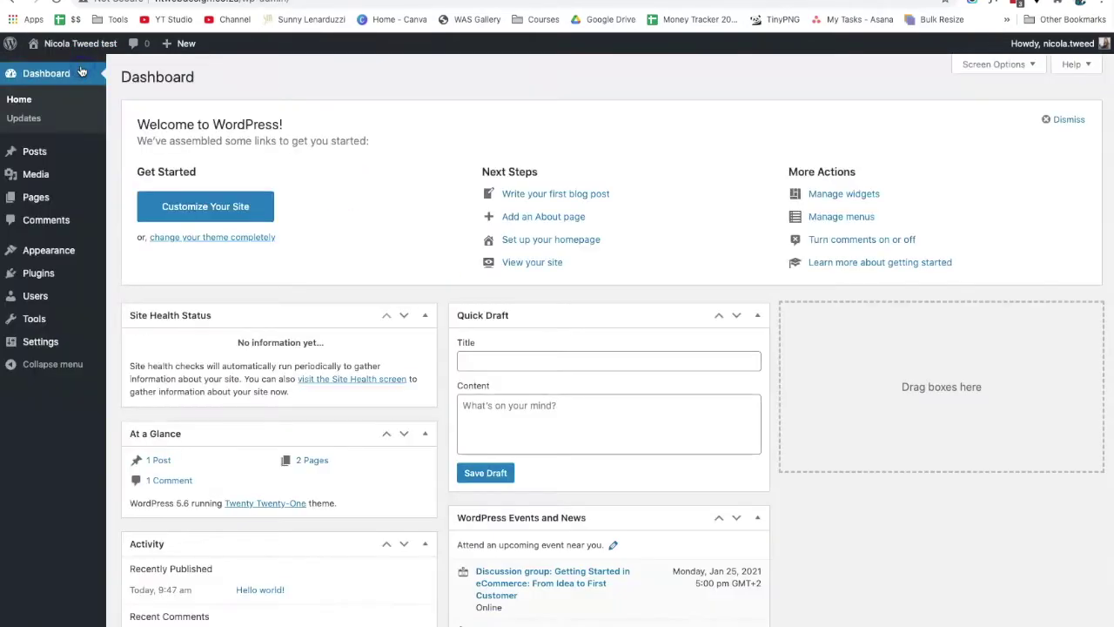
# Step: Set the site's homepage to a static page using Coming Soon and save the reading settings
pyautogui.moveTo(48, 344)
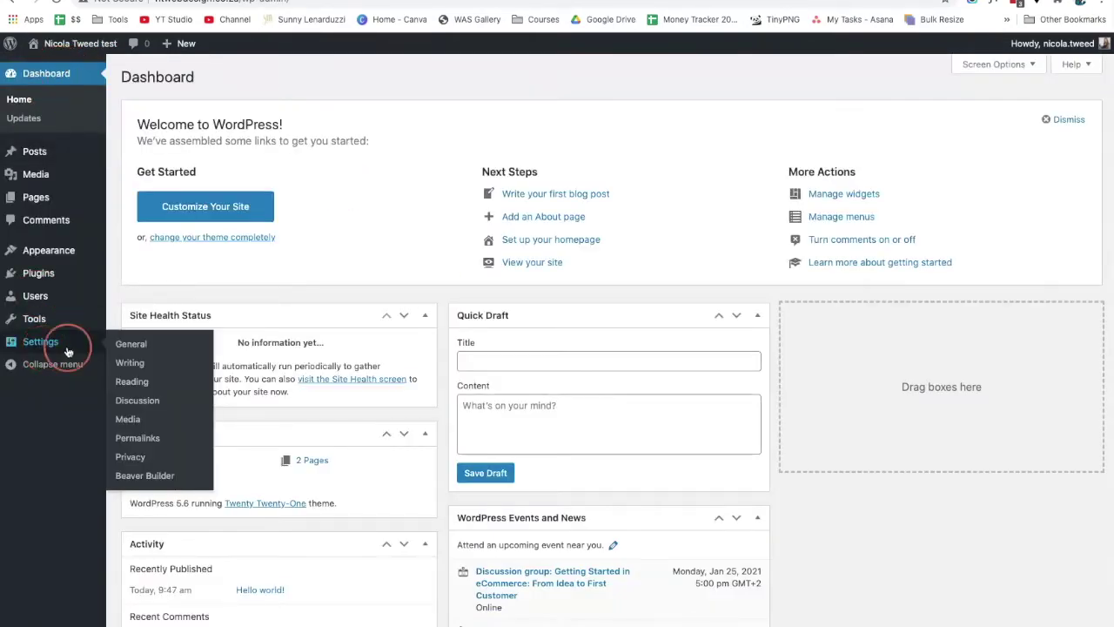
pyautogui.click(146, 384)
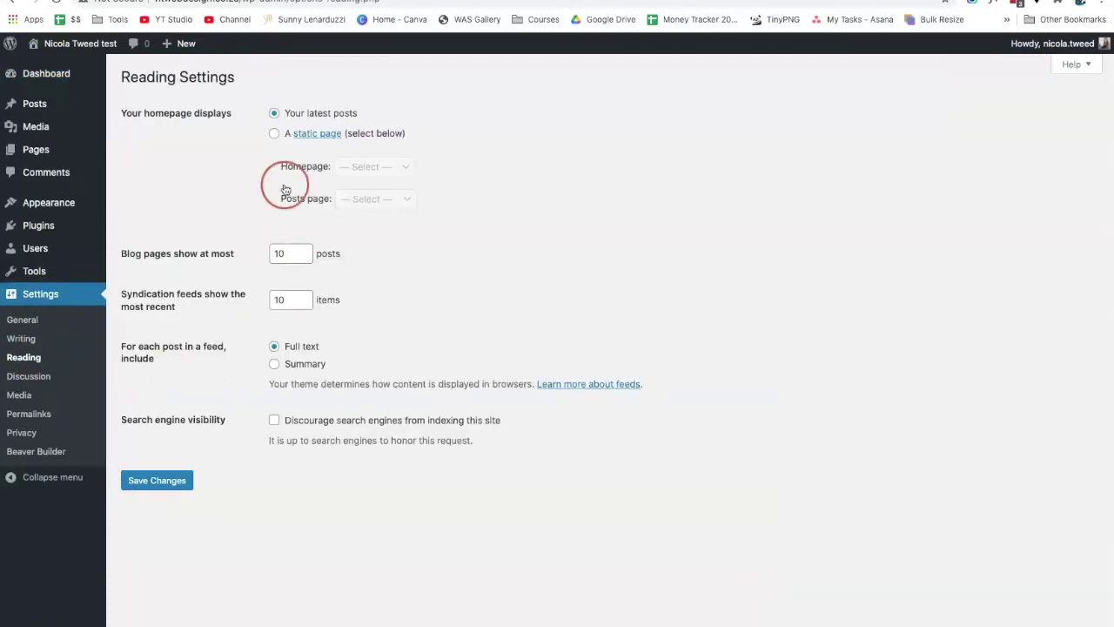
pyautogui.click(275, 134)
pyautogui.click(367, 176)
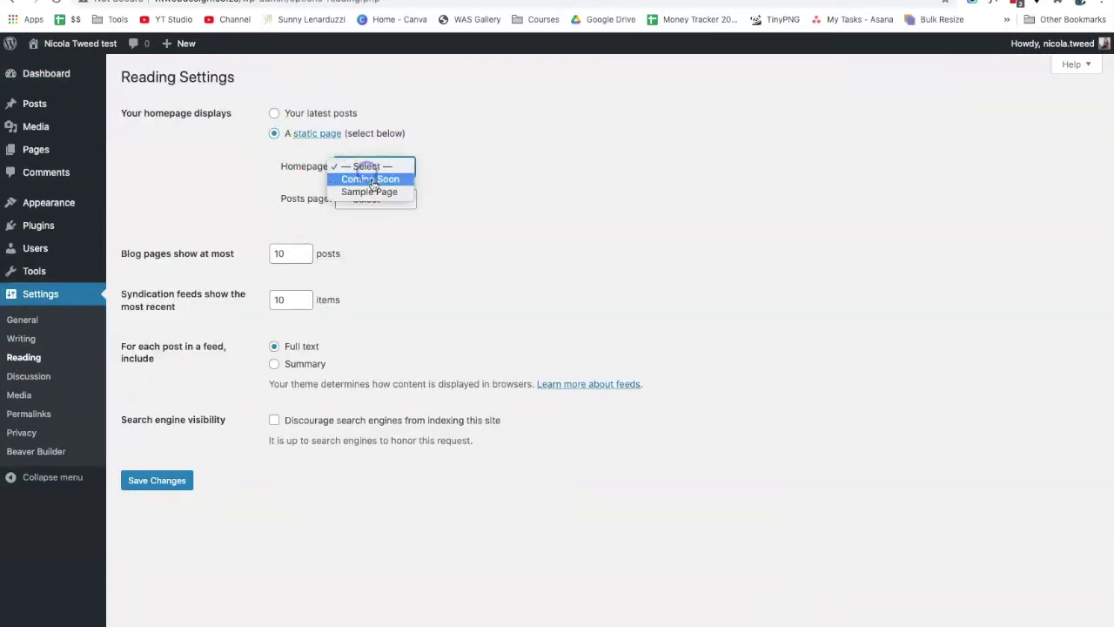
pyautogui.click(368, 178)
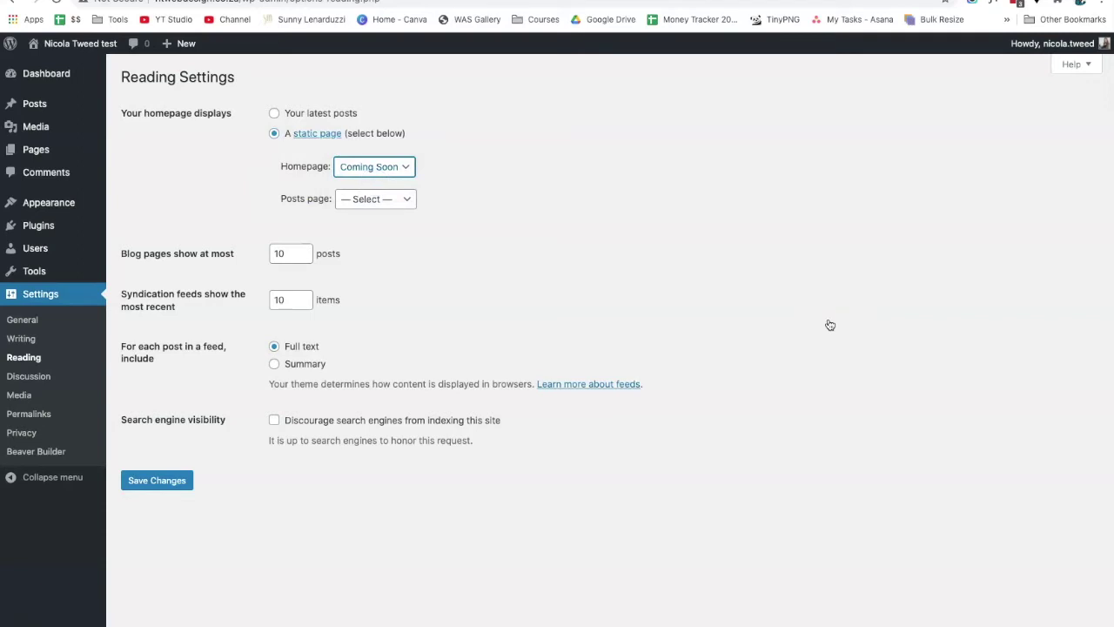
pyautogui.click(172, 485)
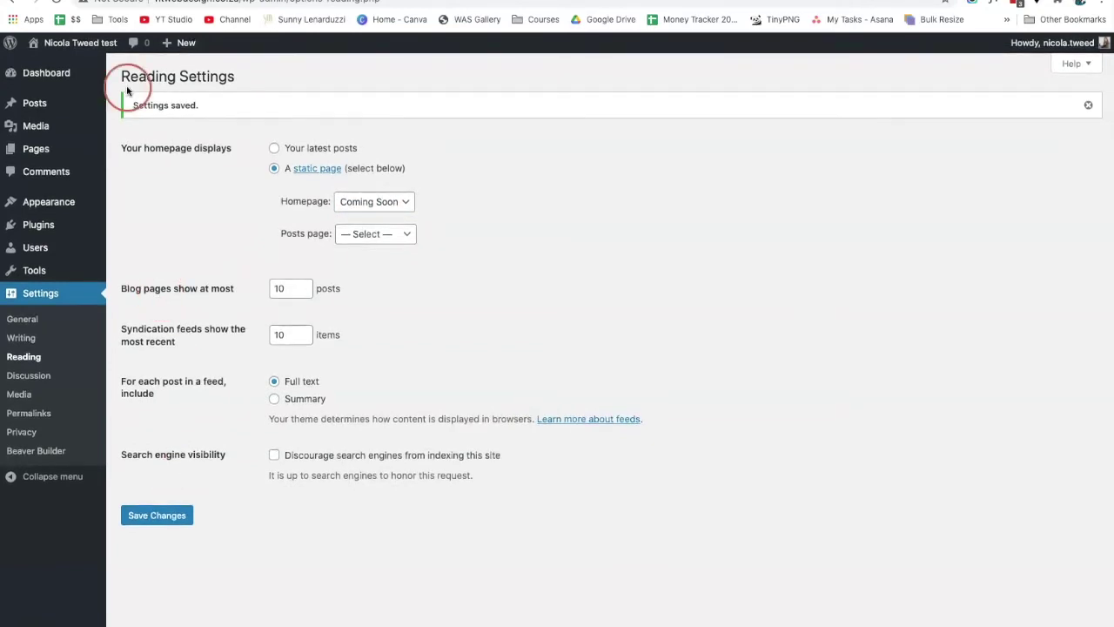
# Step: Copy the whole custom Coming Soon page code from the functions.php gist on GitHub
pyautogui.moveTo(104, 46)
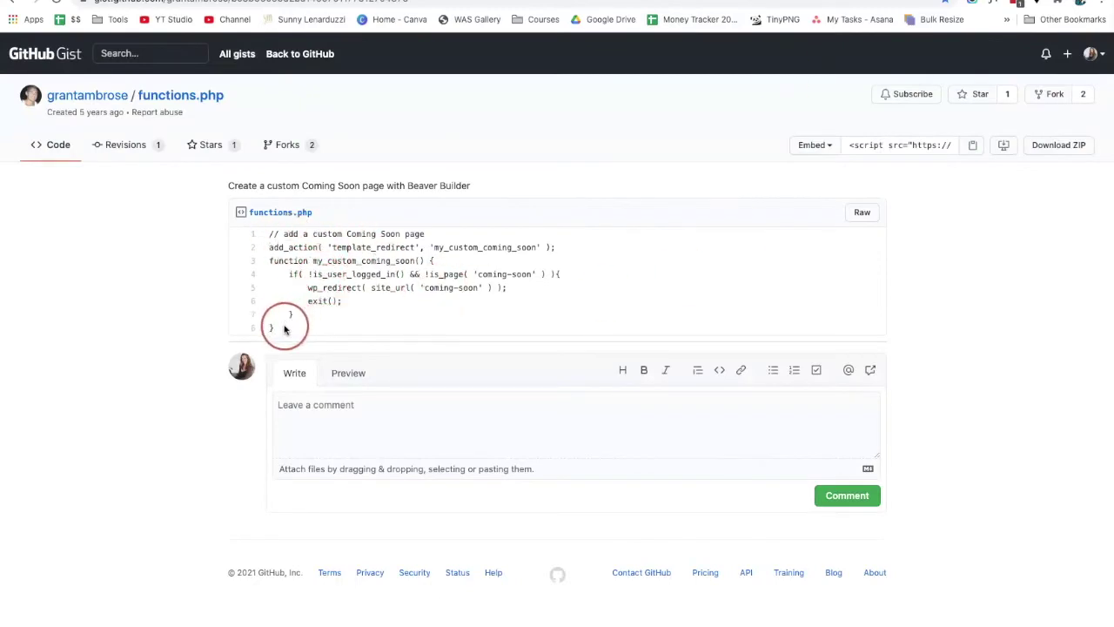
pyautogui.moveTo(276, 327); pyautogui.dragTo(269, 238)
pyautogui.hotkey('ctrl', 'c')
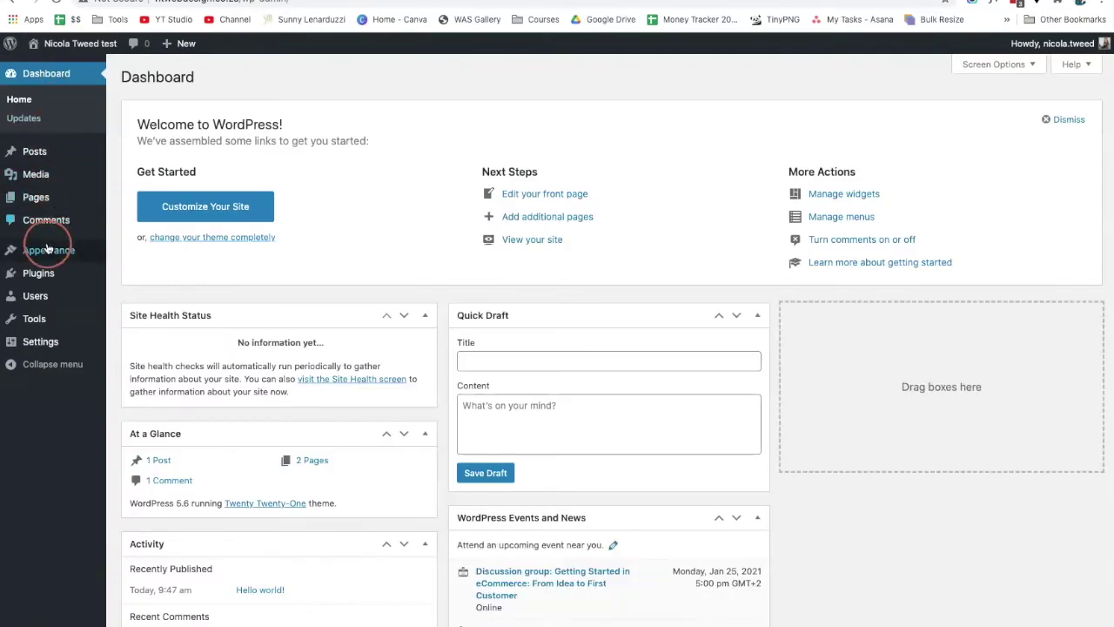
# Step: Open the Twenty Twenty-One theme's functions.php for editing in WordPress, accepting the warning about direct theme edits
pyautogui.moveTo(48, 252)
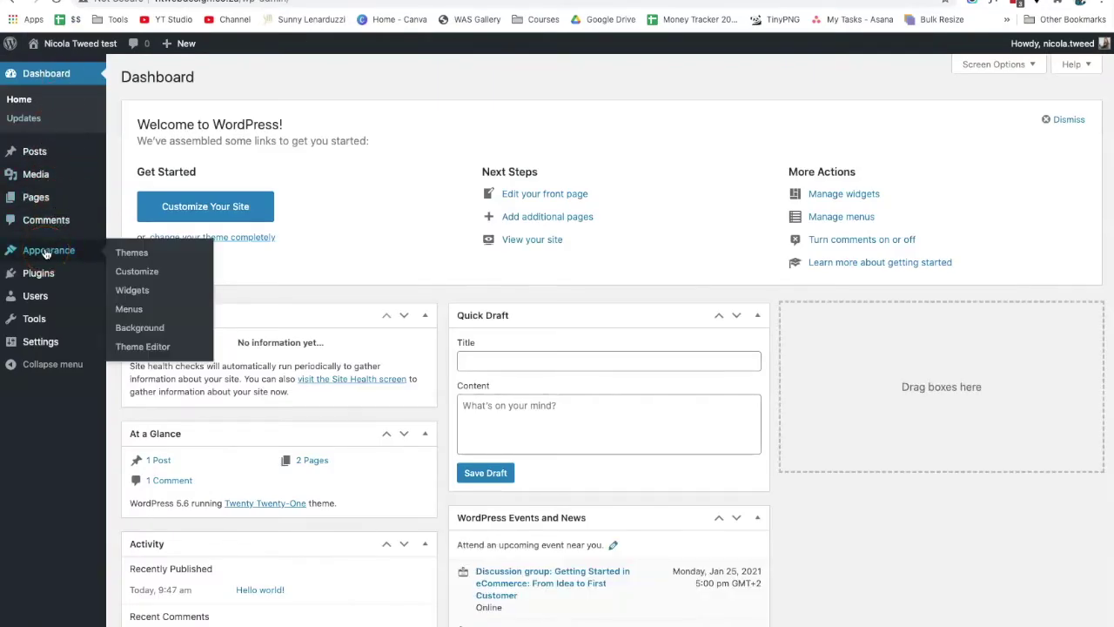
pyautogui.click(143, 347)
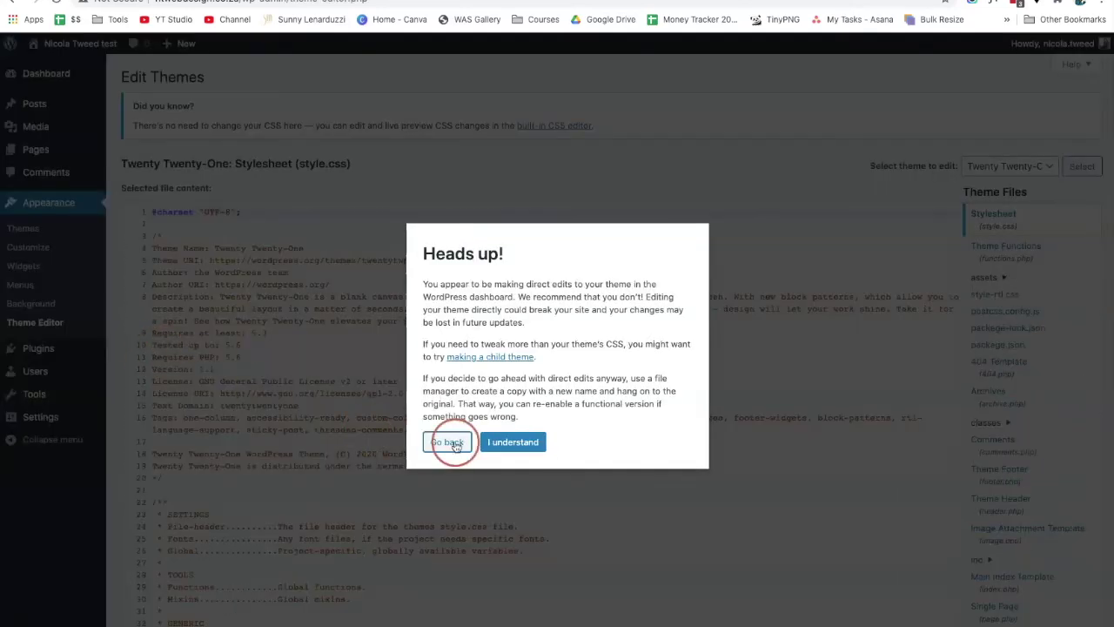
pyautogui.click(497, 444)
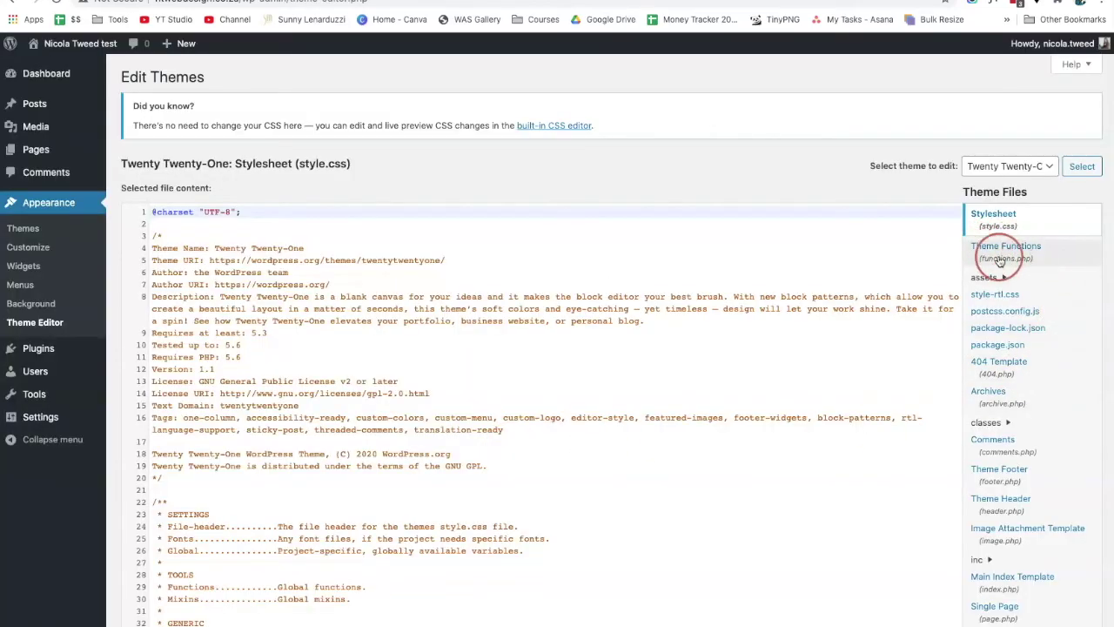
pyautogui.click(1005, 253)
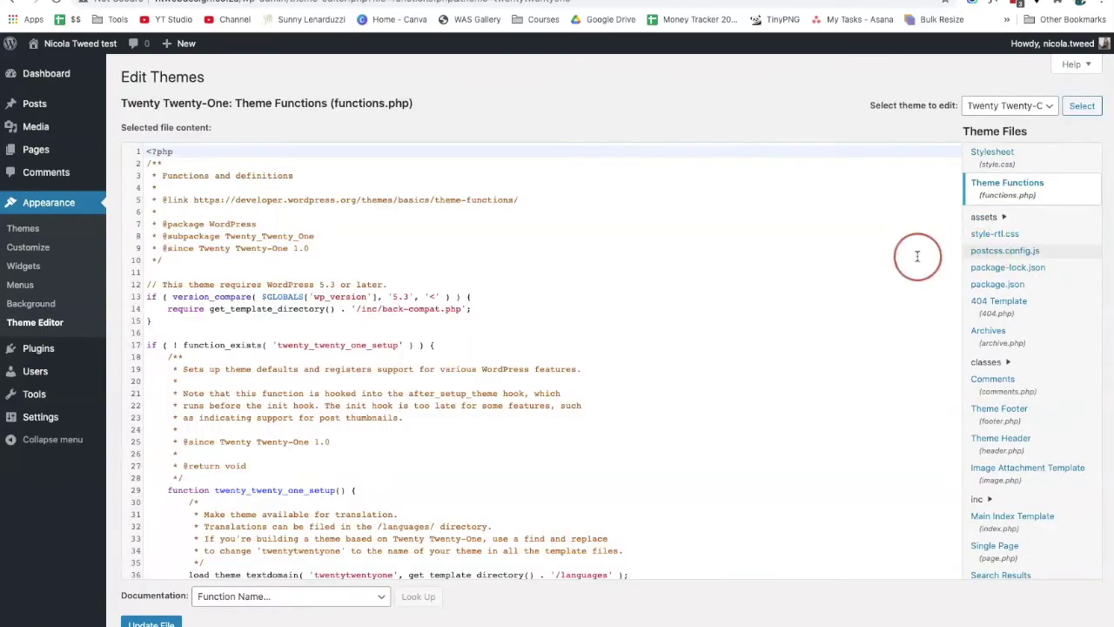
# Step: Paste the copied Coming Soon code on a new line at the end of functions.php, update the file and highlight its coming-soon slug
pyautogui.scroll(-4, 662, 318)
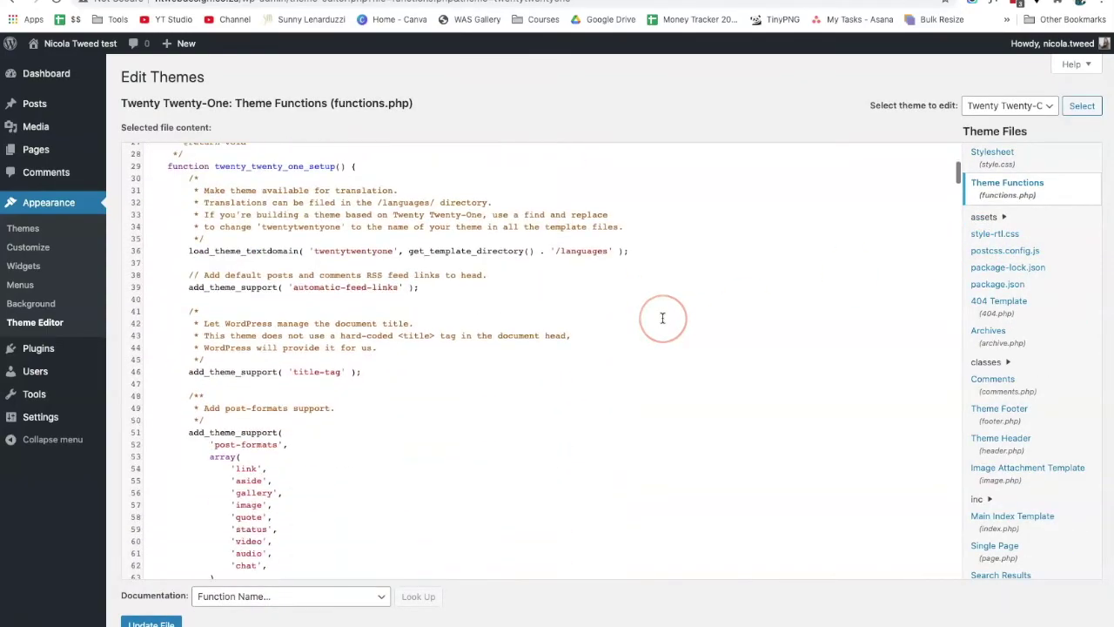
pyautogui.scroll(-20, 662, 318)
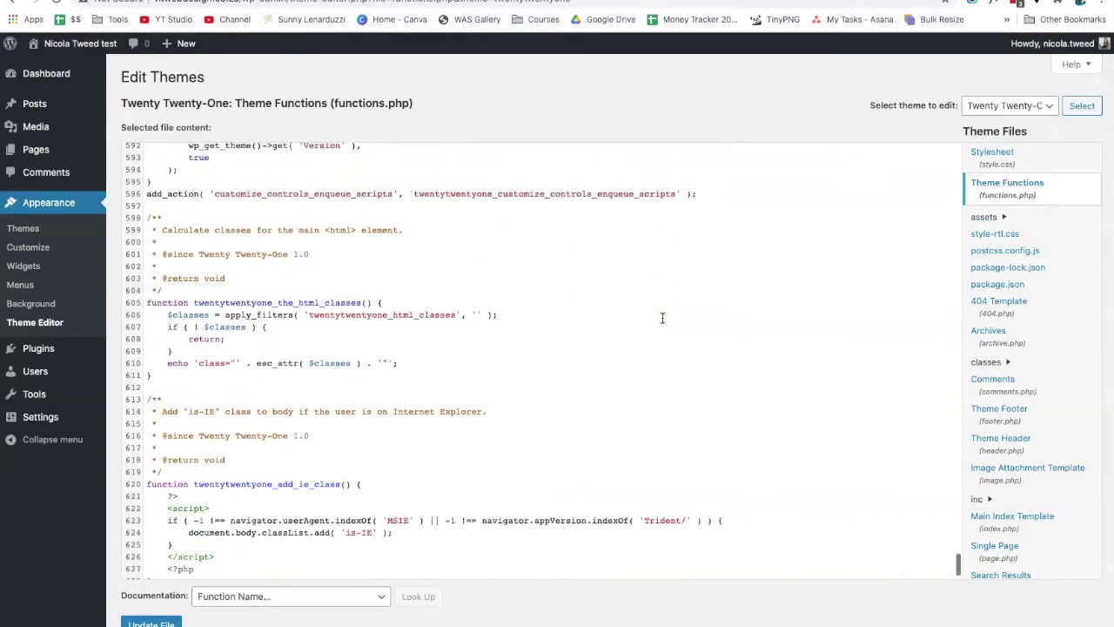
pyautogui.scroll(-1, 662, 317)
pyautogui.click(492, 555)
pyautogui.click(561, 540)
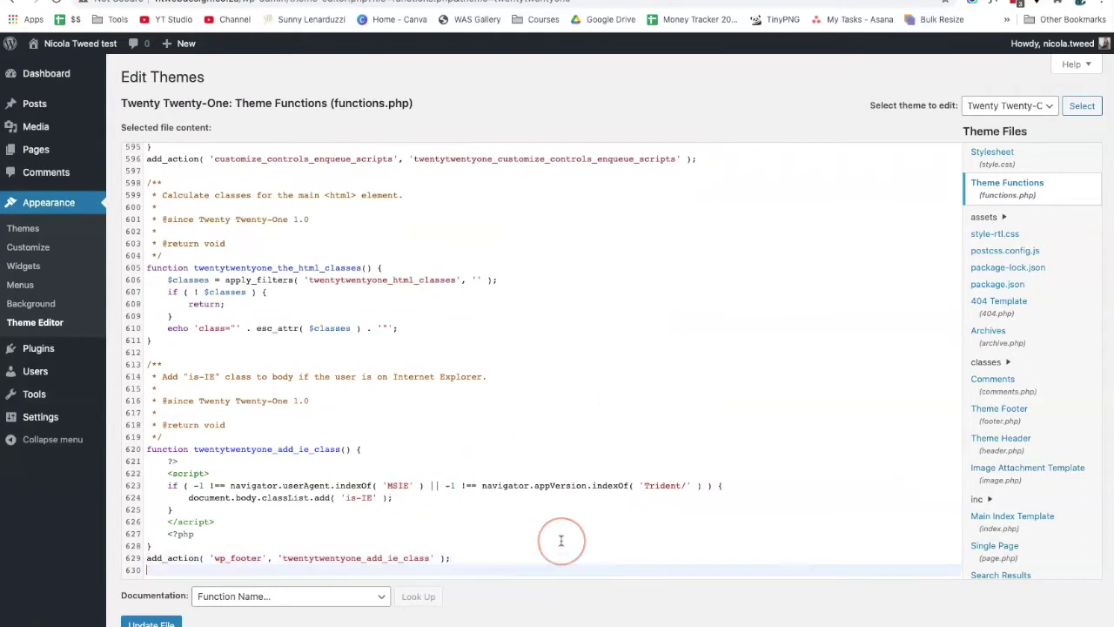
pyautogui.press('Return')
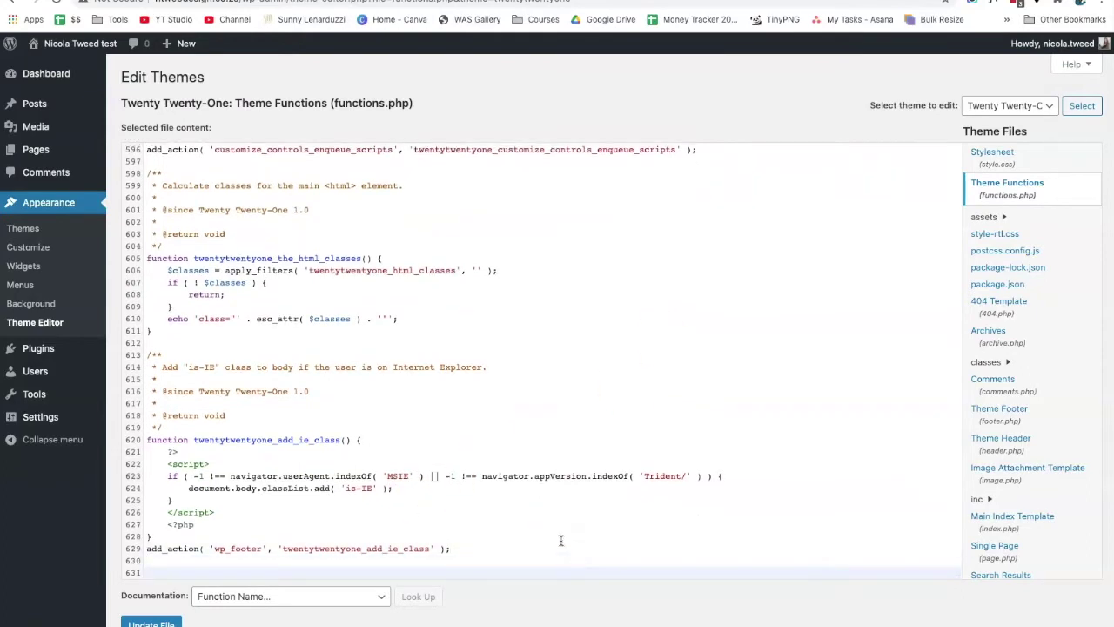
pyautogui.hotkey('ctrl', 'v')
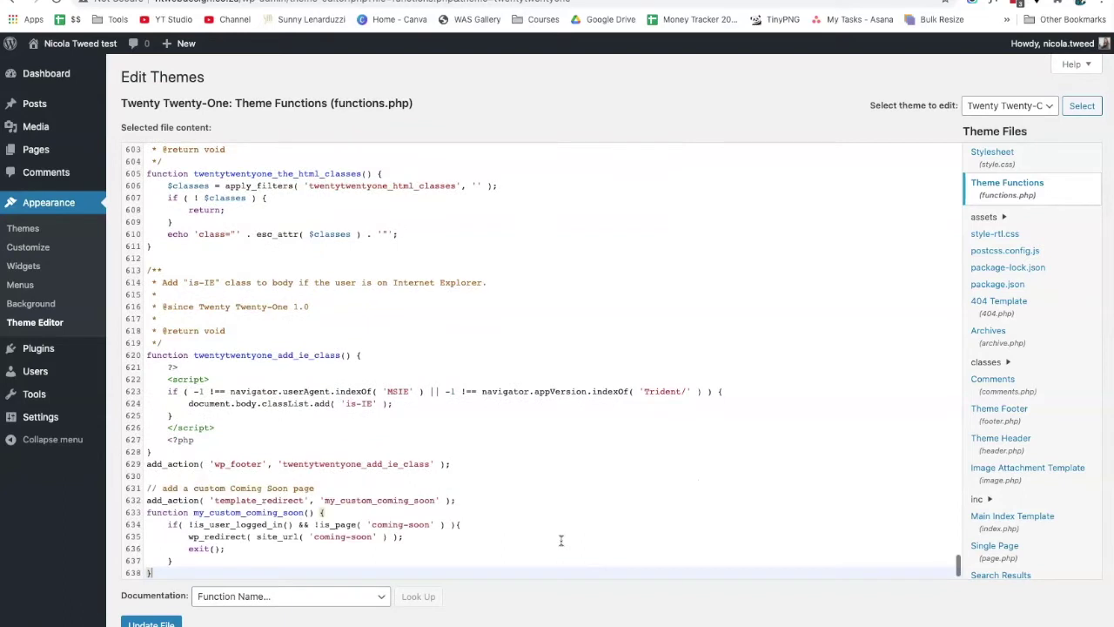
pyautogui.click(150, 623)
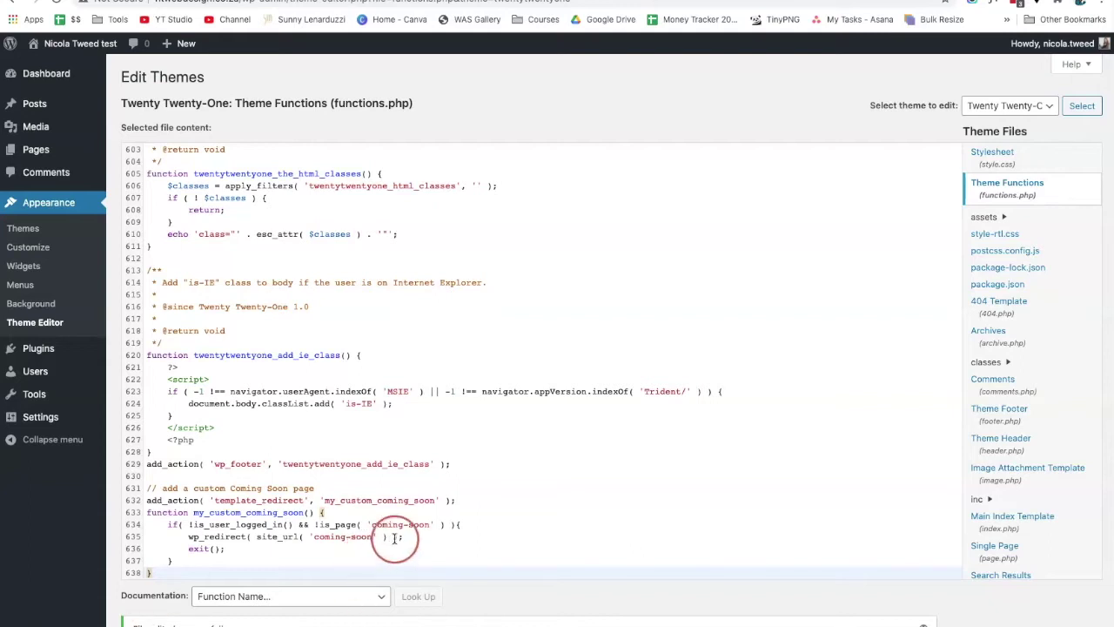
pyautogui.moveTo(427, 525); pyautogui.dragTo(402, 524)
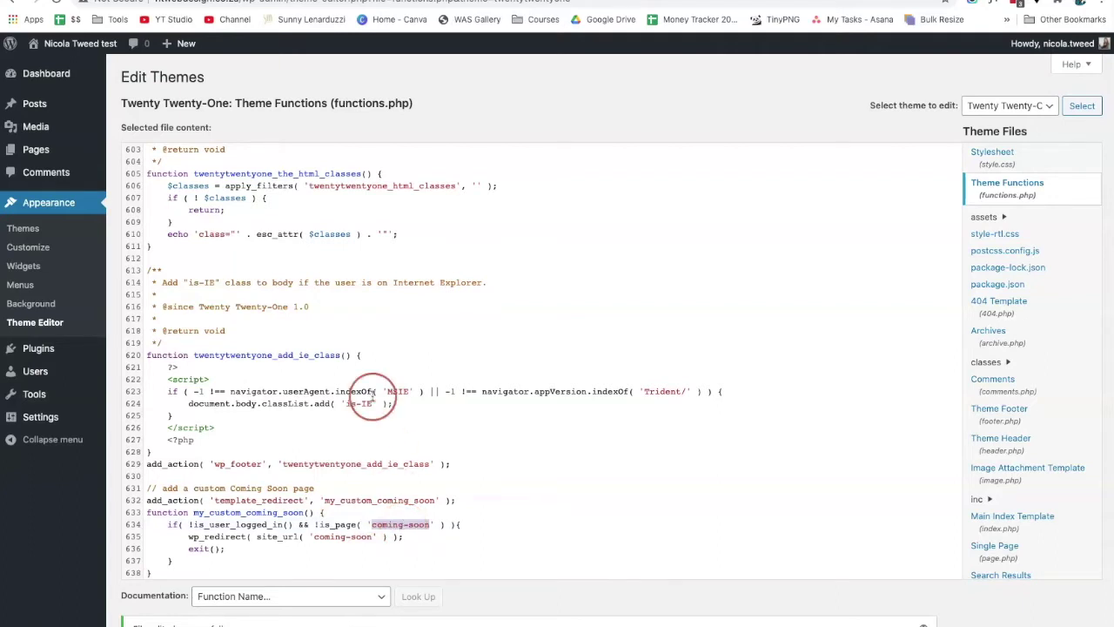
pyautogui.scroll(2, 373, 395)
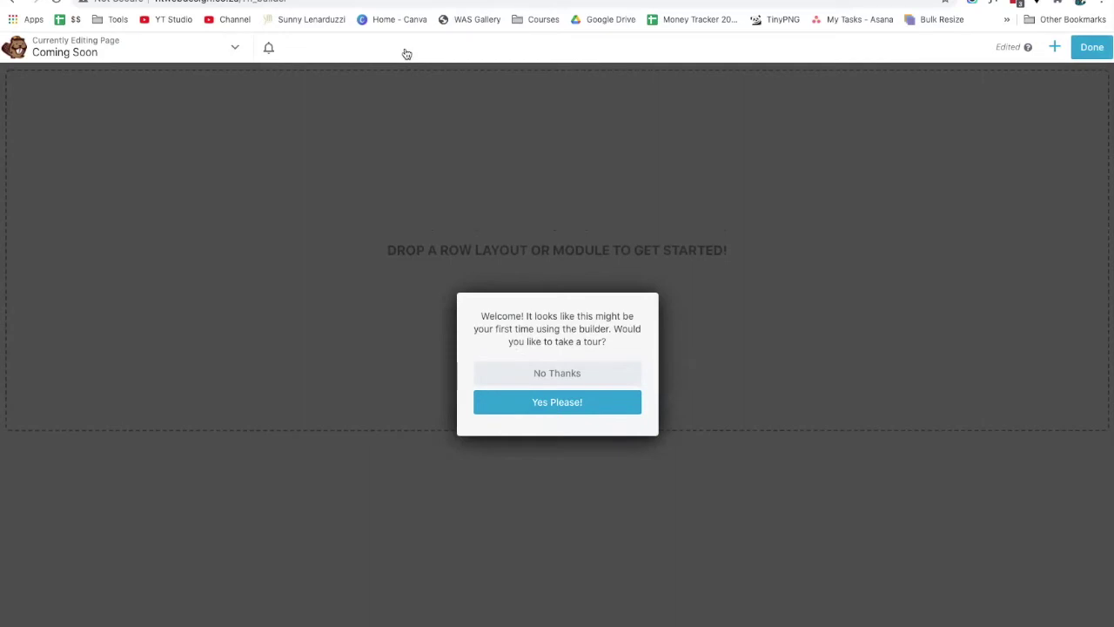
# Step: Decline the Beaver Builder tour and add a 1 Column row to the empty Coming Soon layout
pyautogui.click(633, 374)
pyautogui.click(741, 195)
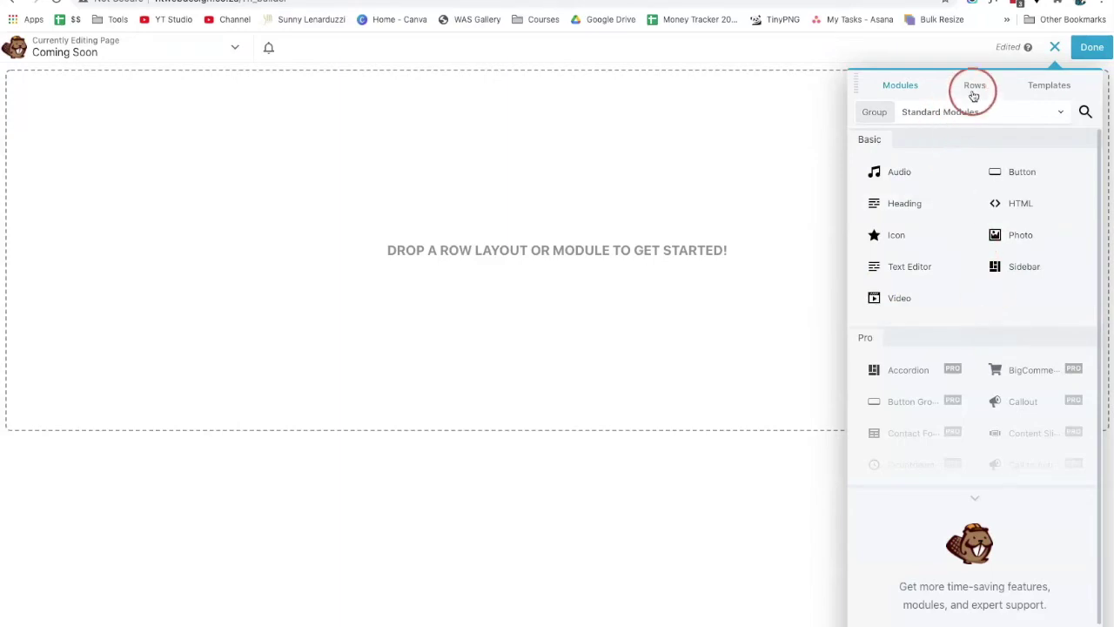
pyautogui.click(1055, 50)
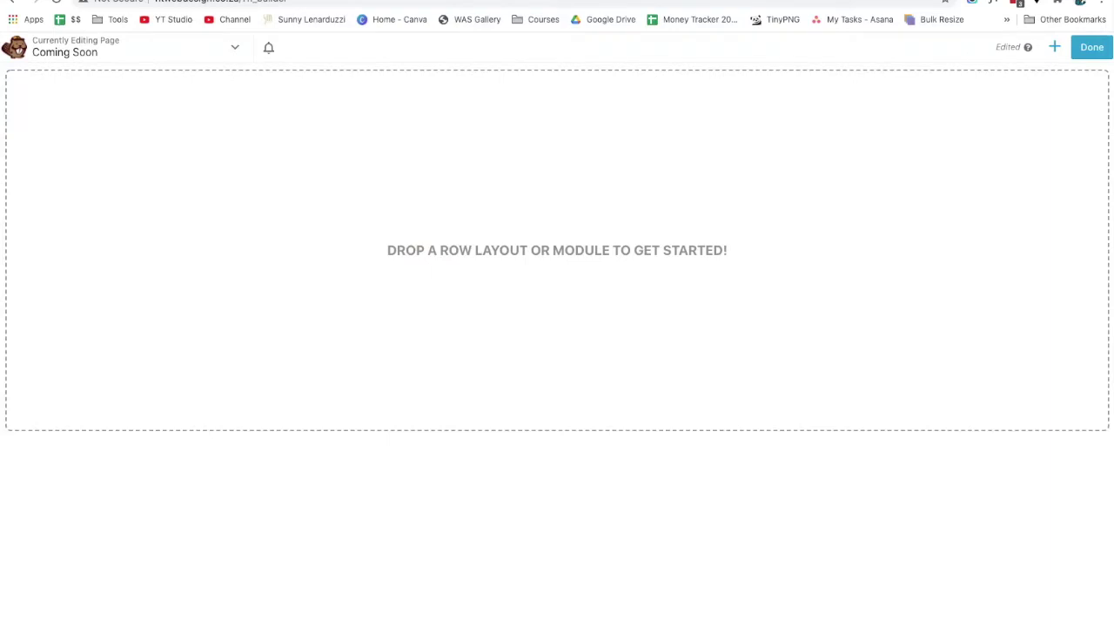
pyautogui.click(1054, 48)
pyautogui.click(972, 100)
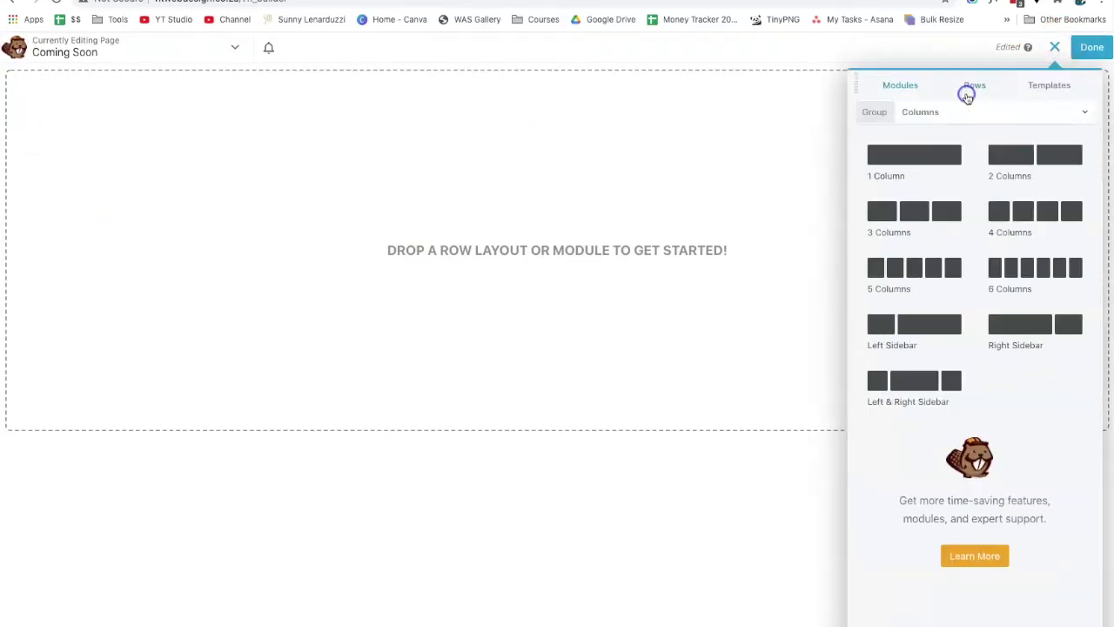
pyautogui.moveTo(922, 169); pyautogui.dragTo(696, 176)
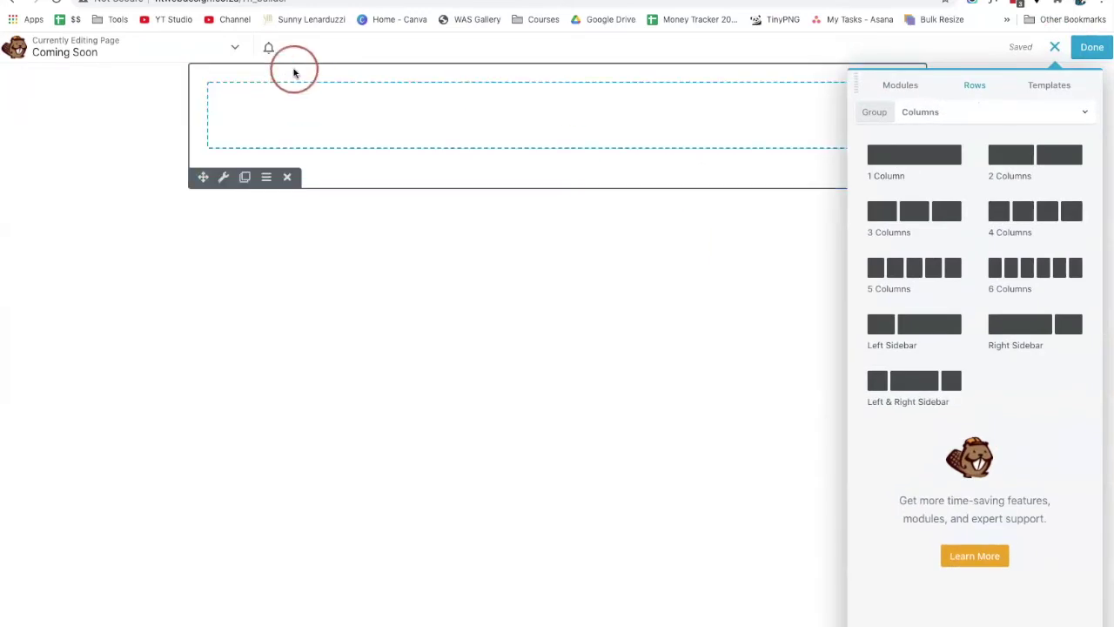
# Step: Open the new row's settings and set its width to Full Width
pyautogui.click(209, 132)
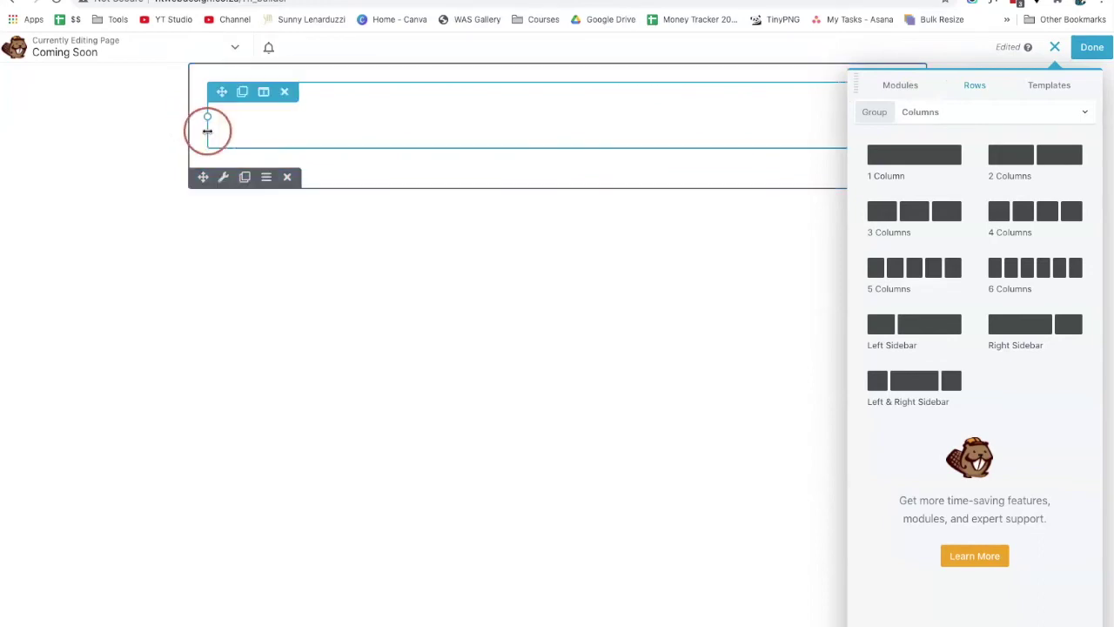
pyautogui.click(224, 180)
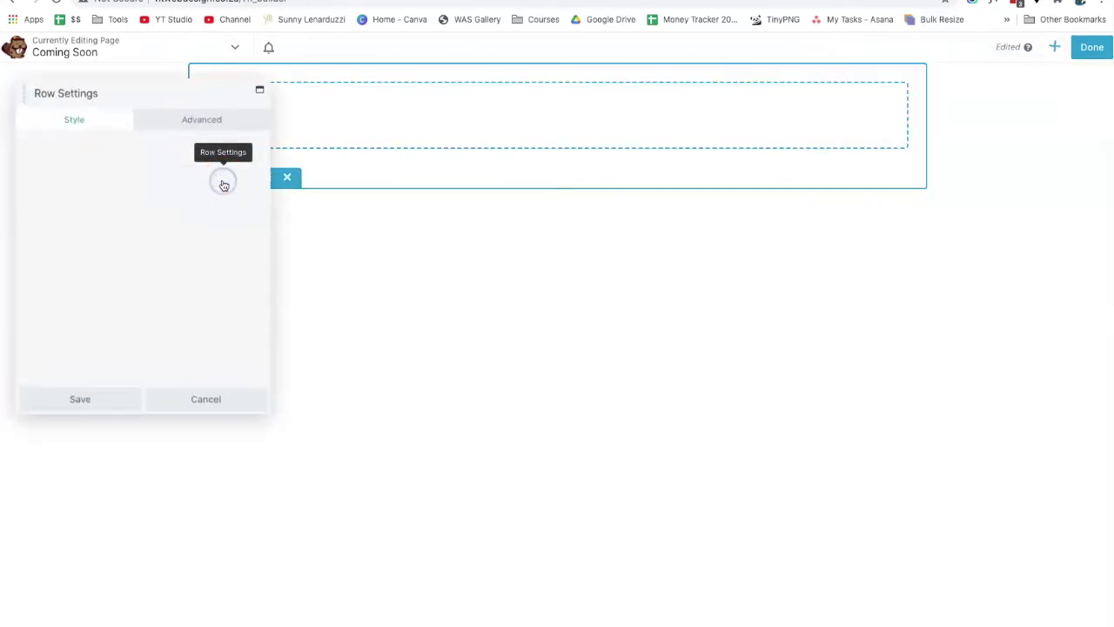
pyautogui.click(214, 177)
pyautogui.click(162, 179)
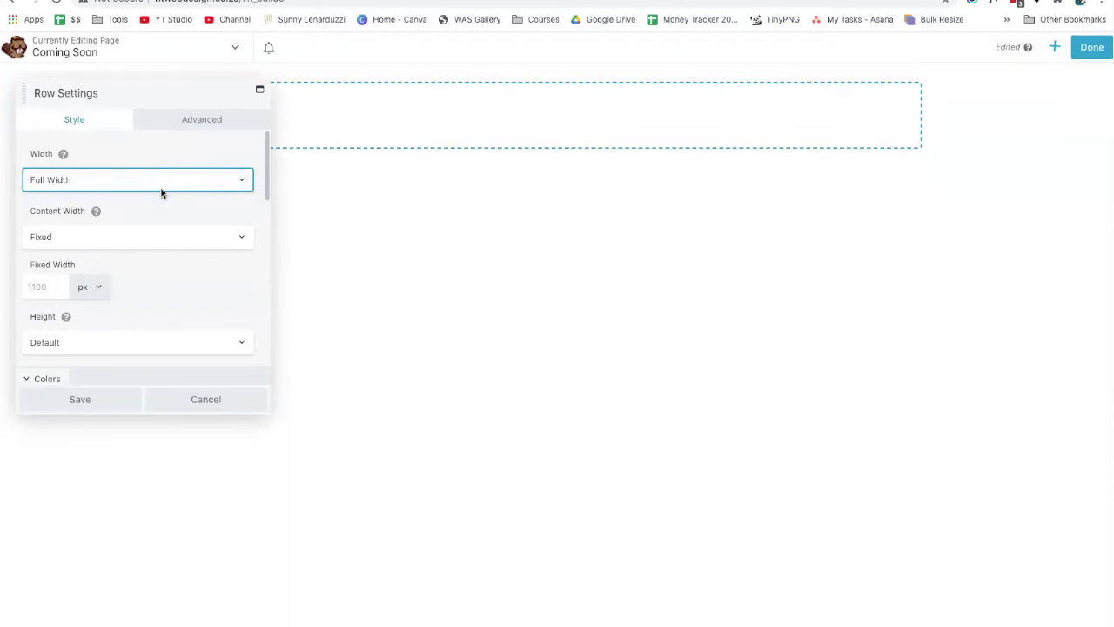
# Step: Set the row's background type to Photo and open the selection dialog for its background photo
pyautogui.scroll(-5, 161, 193)
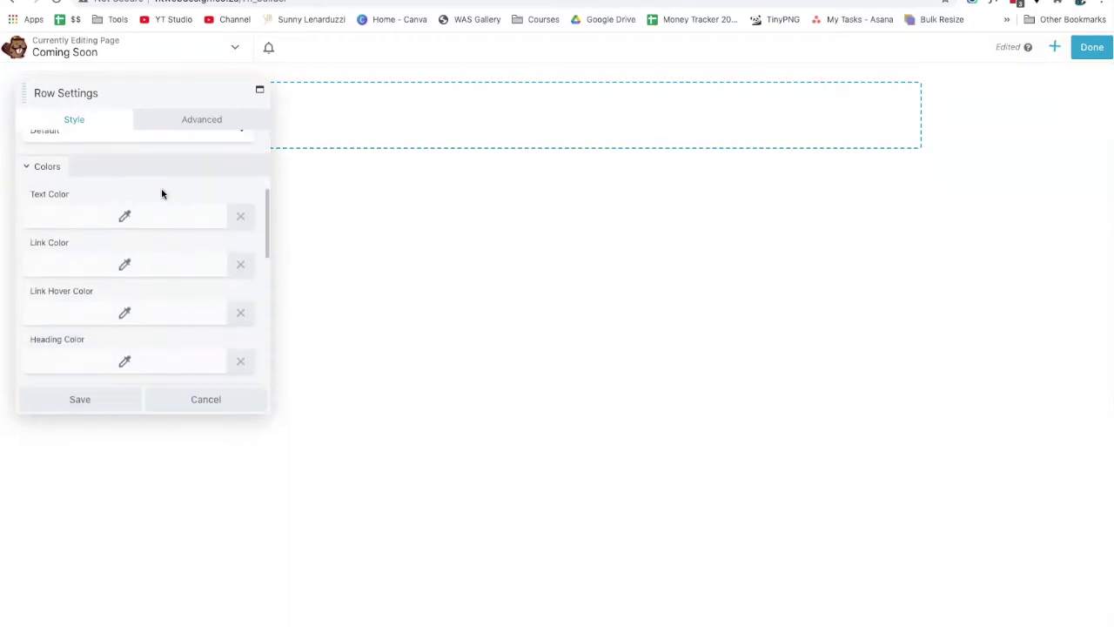
pyautogui.scroll(-2, 161, 193)
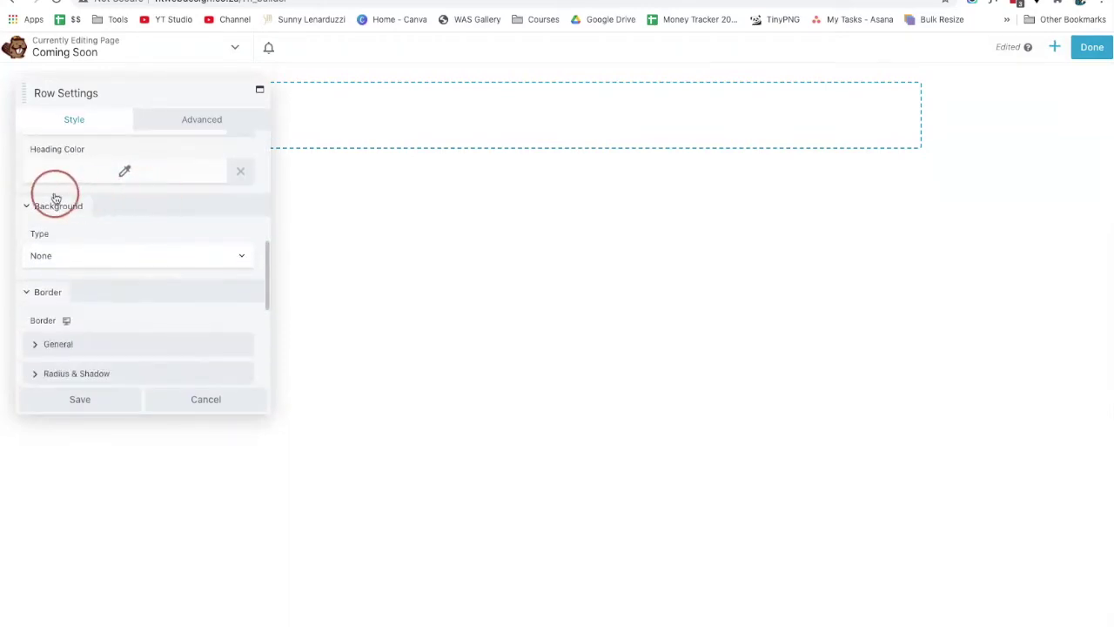
pyautogui.click(114, 253)
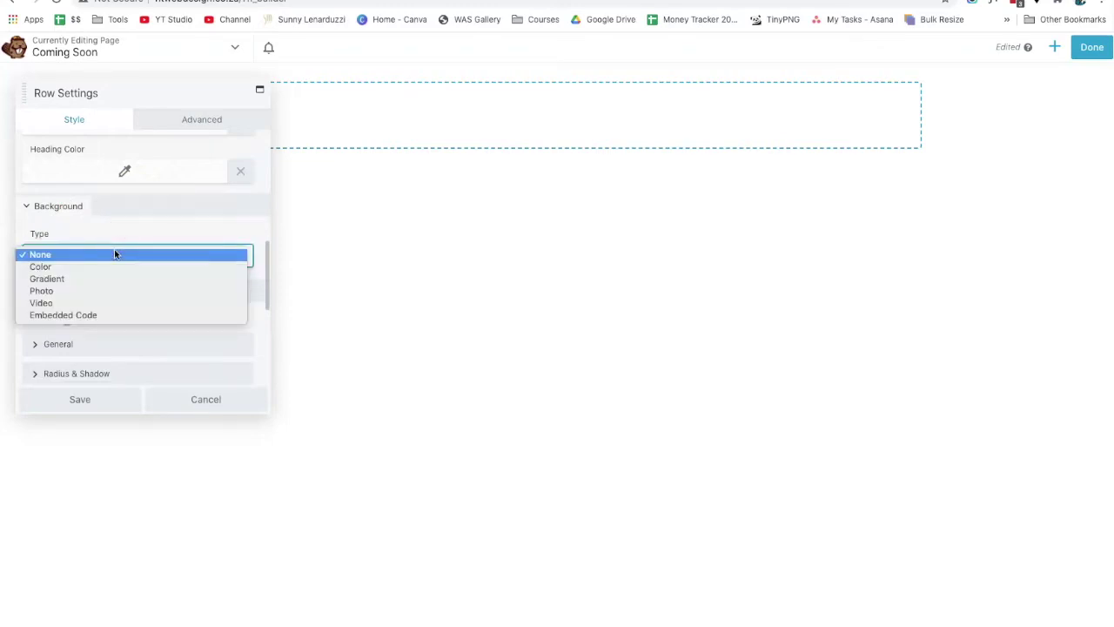
pyautogui.click(92, 291)
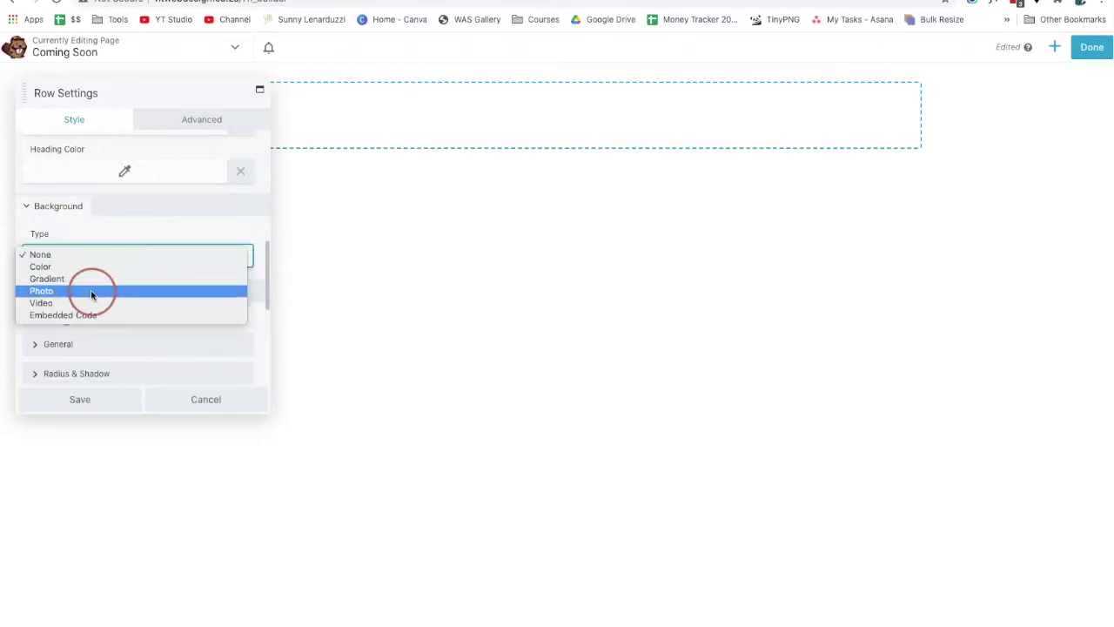
pyautogui.scroll(-1, 146, 367)
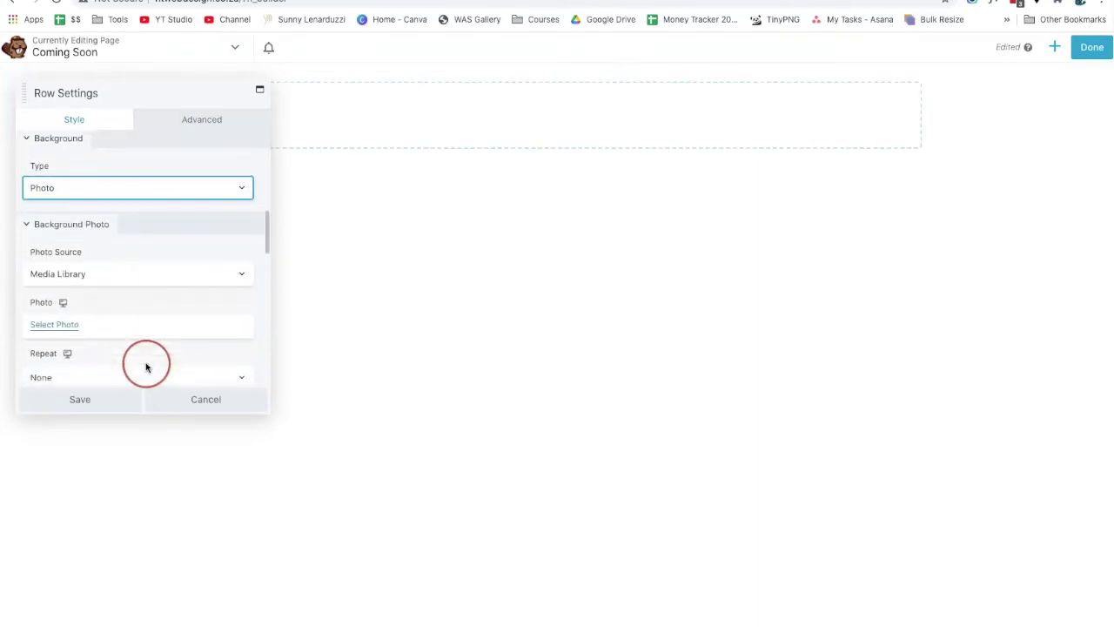
pyautogui.click(57, 324)
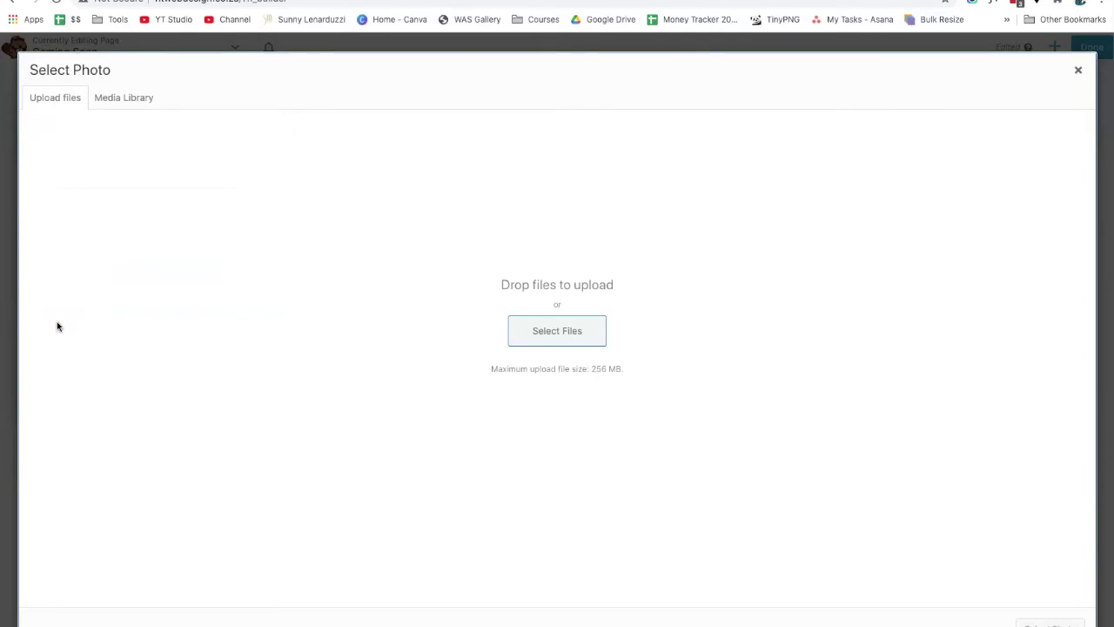
pyautogui.click(543, 333)
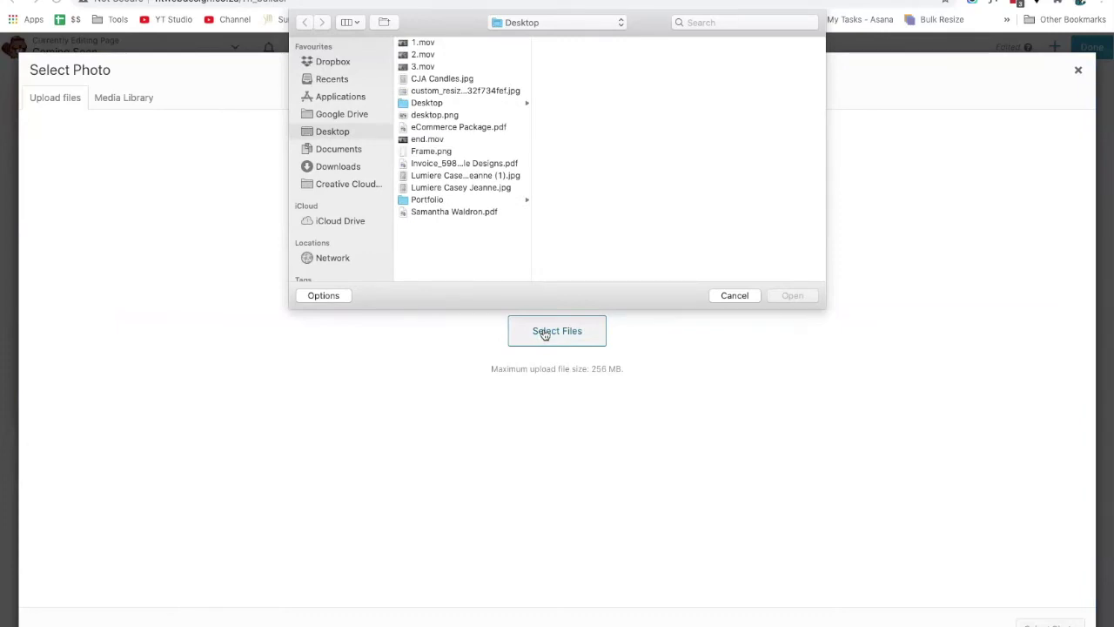
pyautogui.click(448, 116)
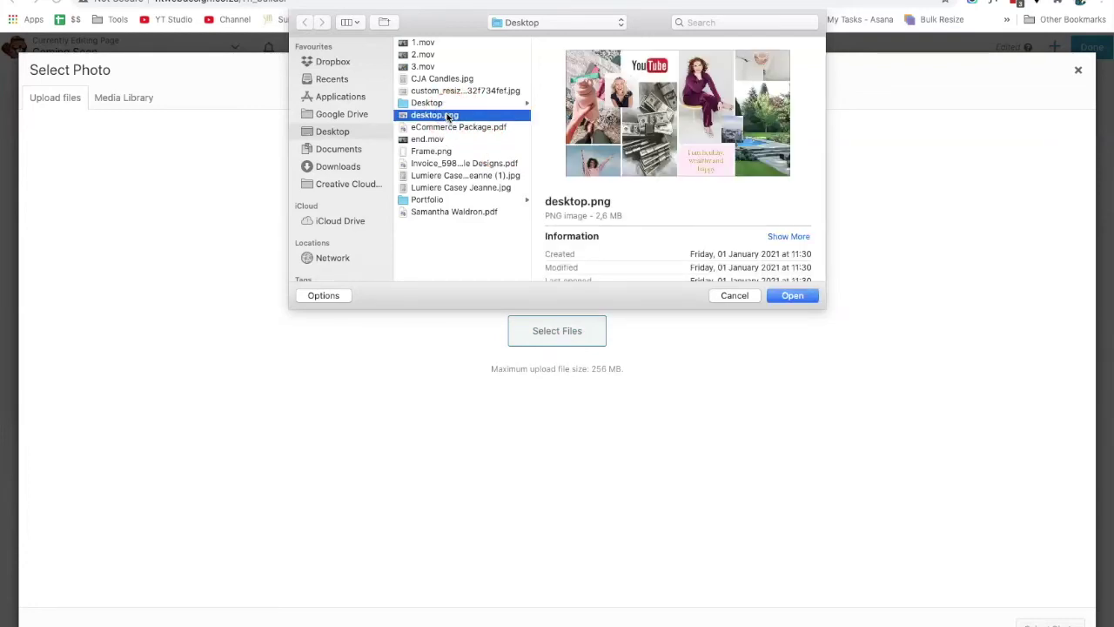
pyautogui.click(448, 91)
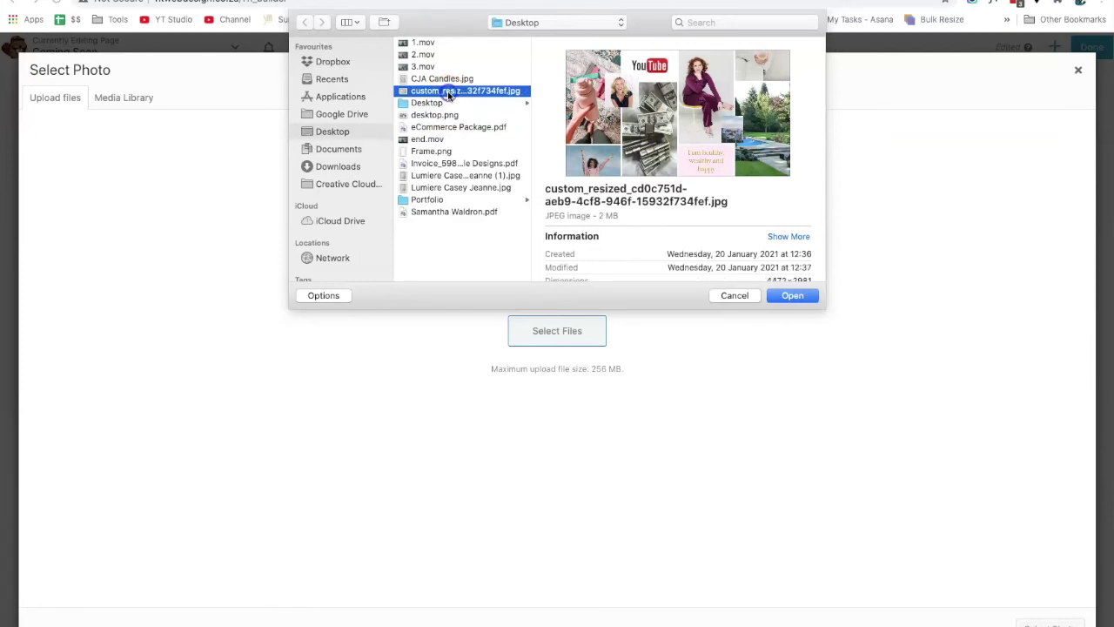
pyautogui.click(448, 78)
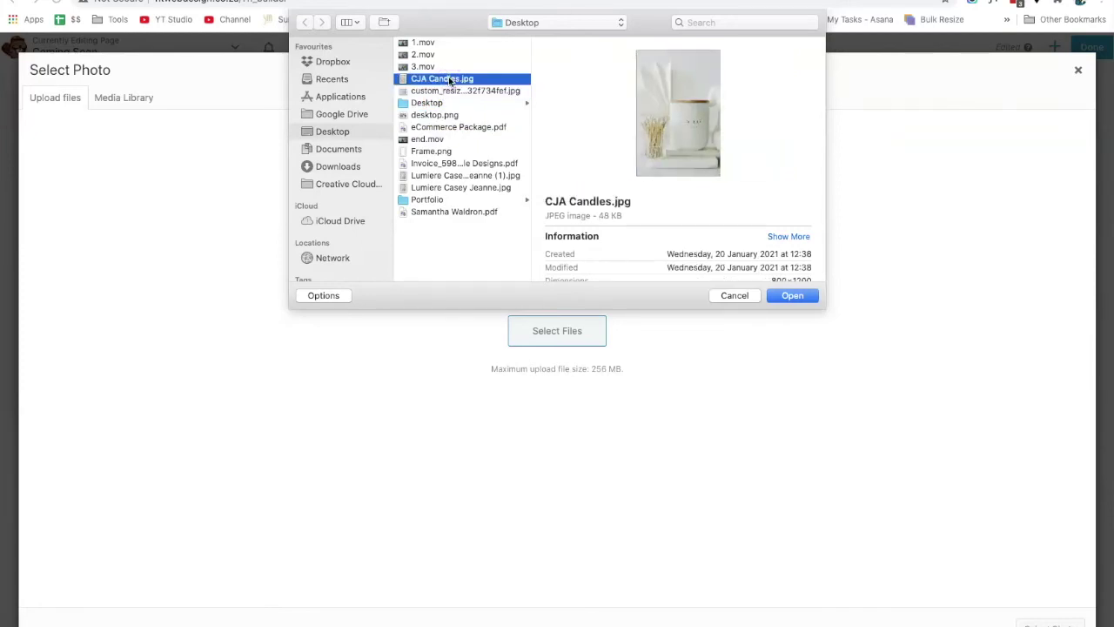
pyautogui.click(448, 78)
pyautogui.click(576, 155)
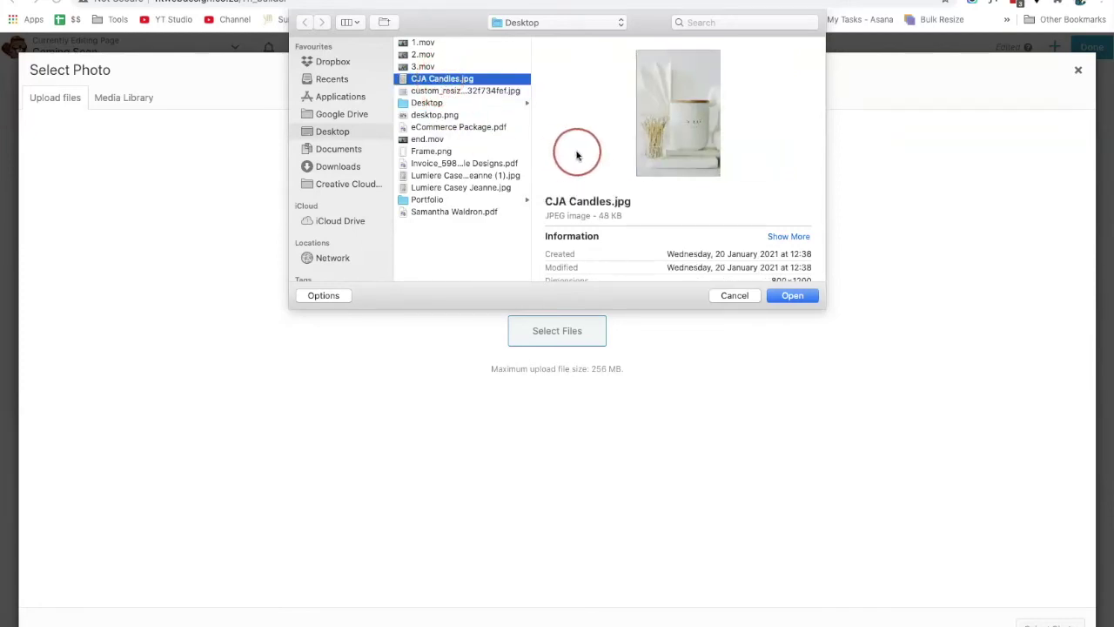
pyautogui.click(750, 295)
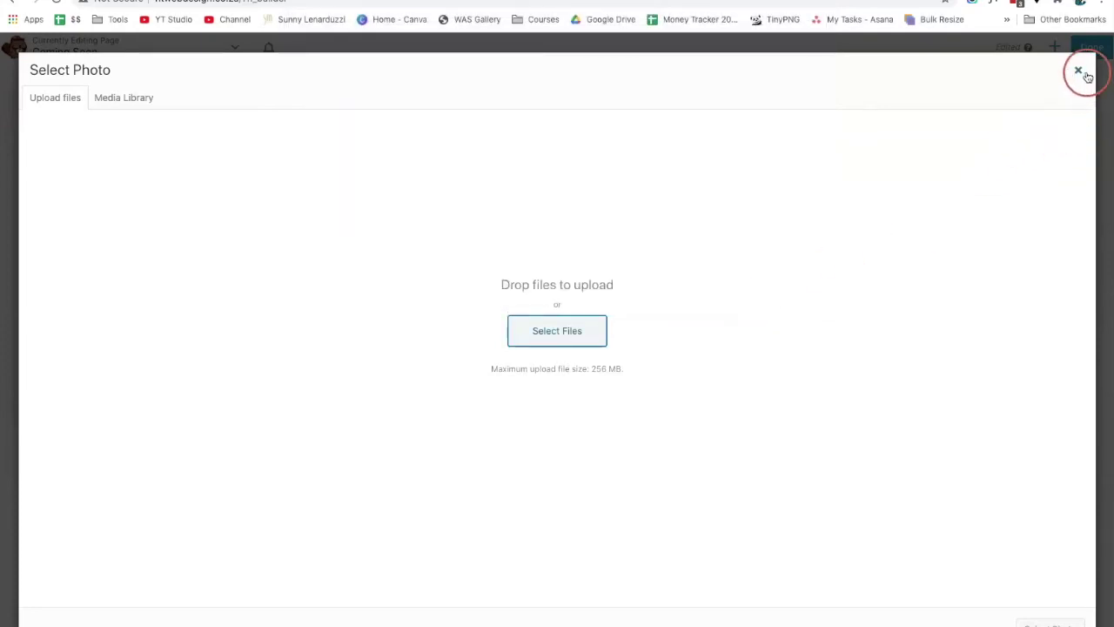
# Step: Upload CJA Candles.jpg from the Desktop to the media library, then close the photo selection and discard the row settings
pyautogui.click(585, 344)
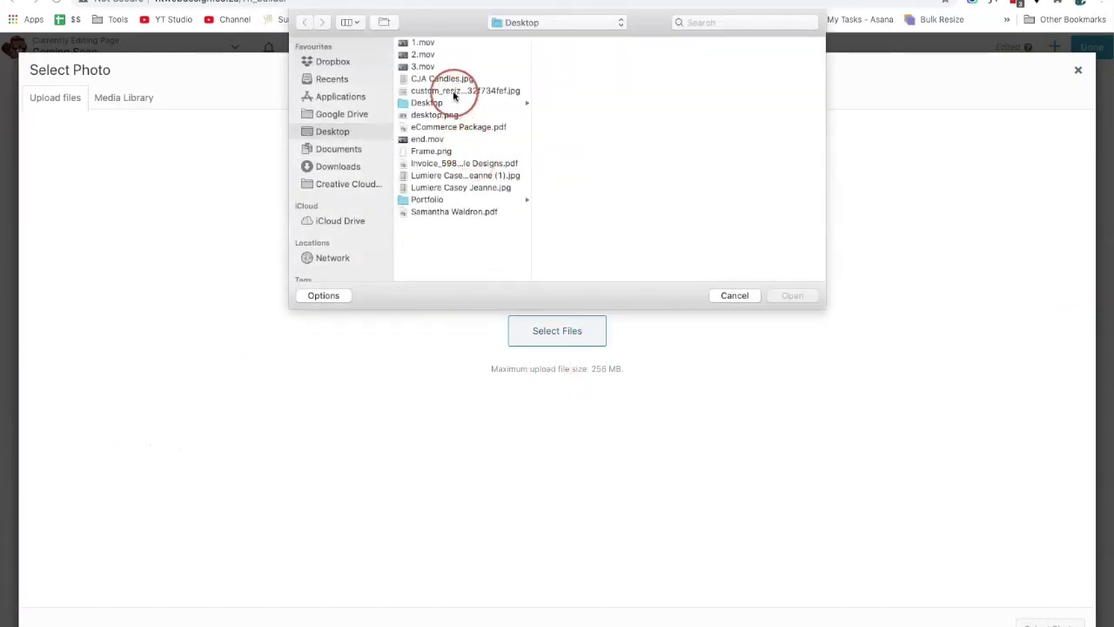
pyautogui.click(453, 79)
pyautogui.click(808, 300)
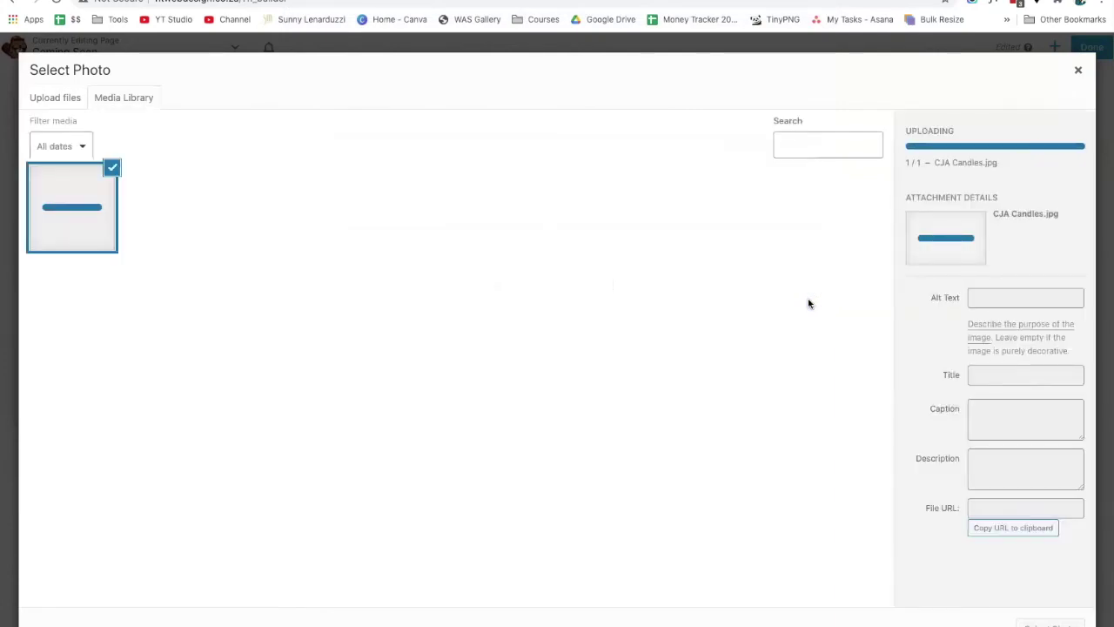
pyautogui.click(1079, 71)
pyautogui.click(235, 403)
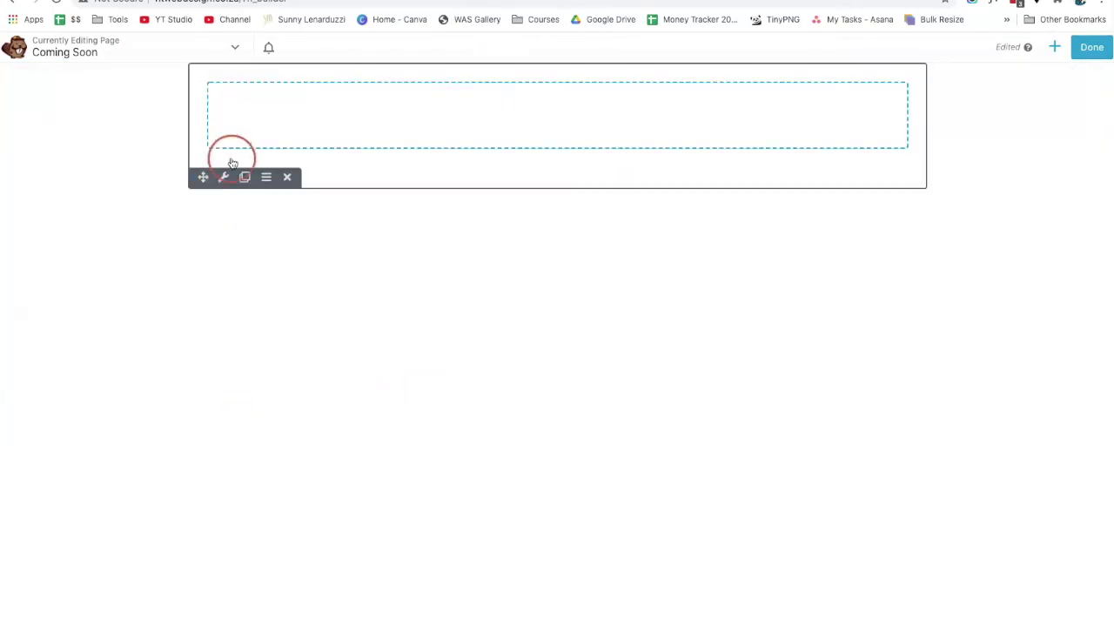
# Step: Reopen the row's settings, set its width to Full Width and save
pyautogui.click(223, 178)
pyautogui.click(99, 184)
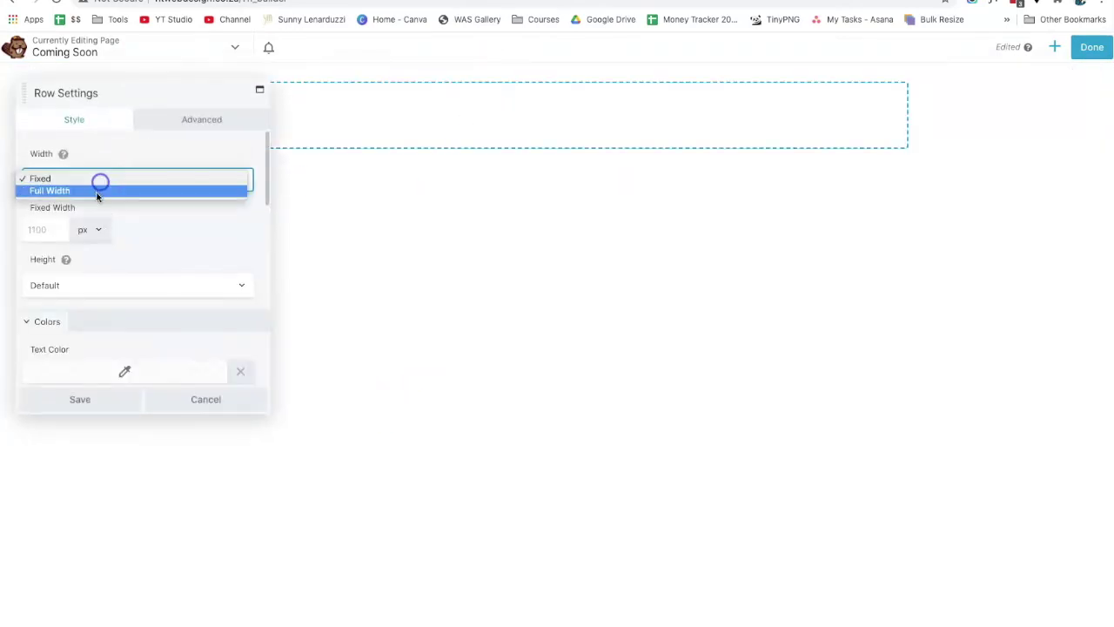
pyautogui.click(96, 191)
pyautogui.click(63, 396)
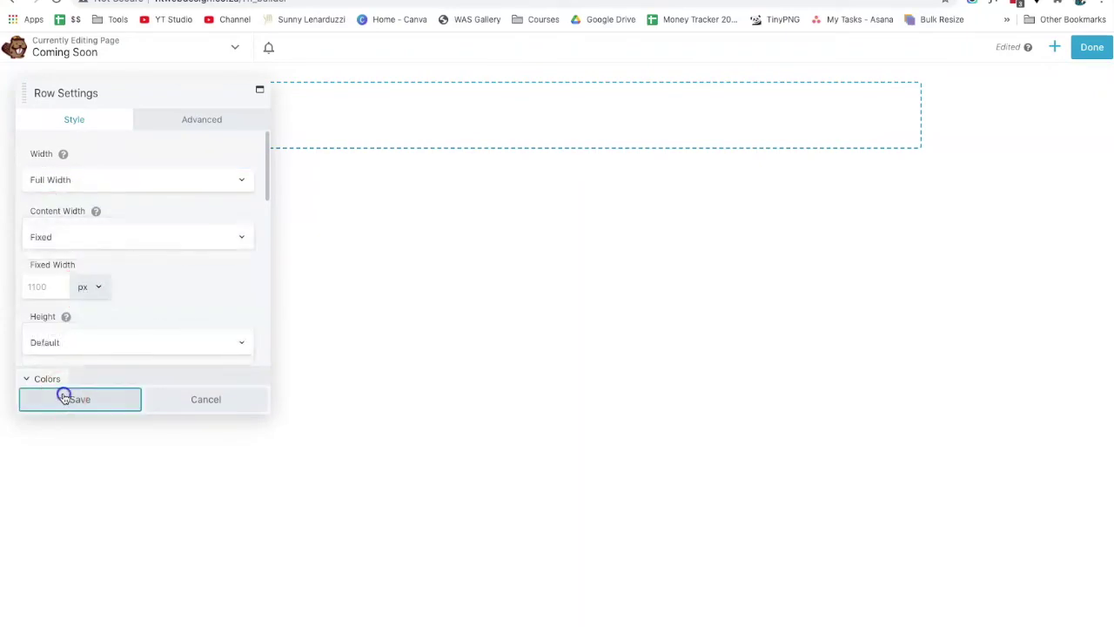
# Step: Add a second column beside the existing one in the row
pyautogui.click(1040, 61)
pyautogui.moveTo(1035, 155); pyautogui.dragTo(669, 145)
pyautogui.click(1054, 47)
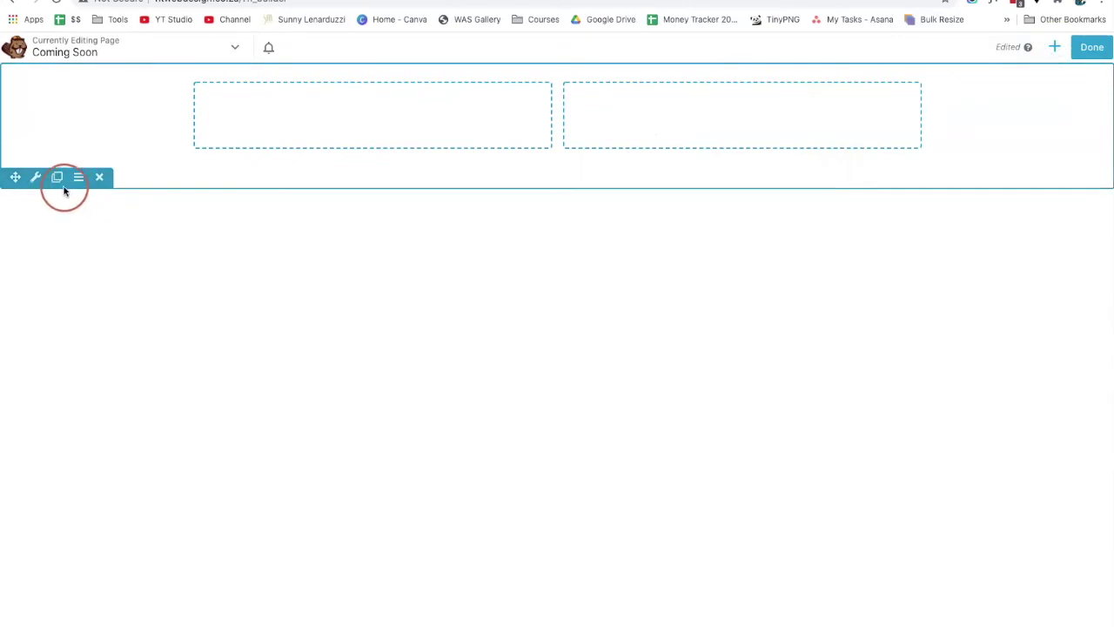
# Step: Set the two-column row's content width to Full Width and save the row settings
pyautogui.click(36, 179)
pyautogui.click(37, 179)
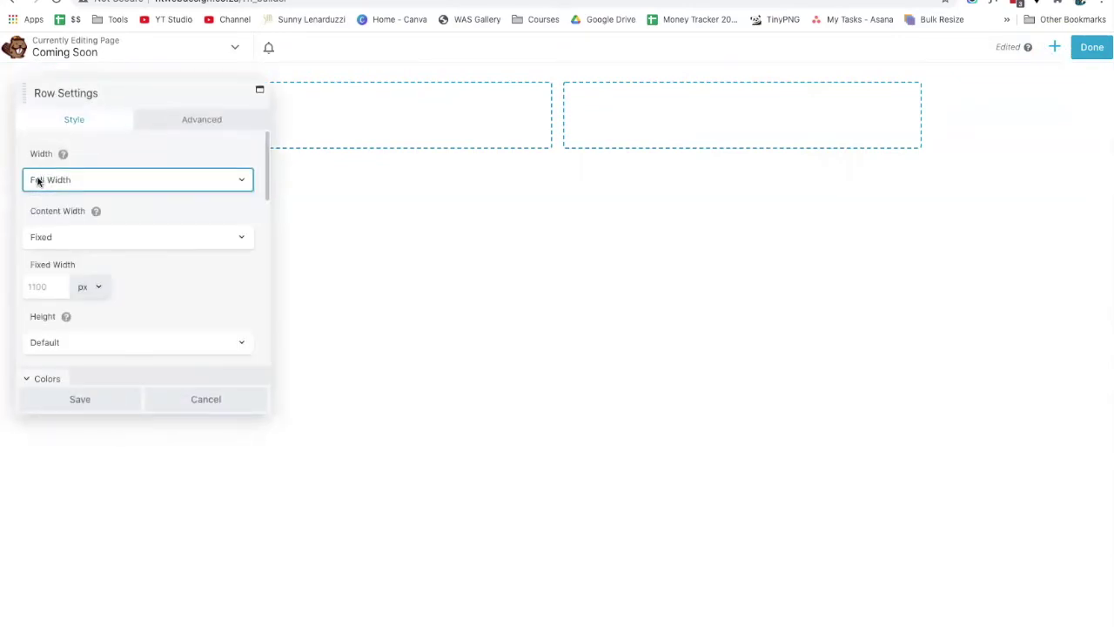
pyautogui.click(66, 233)
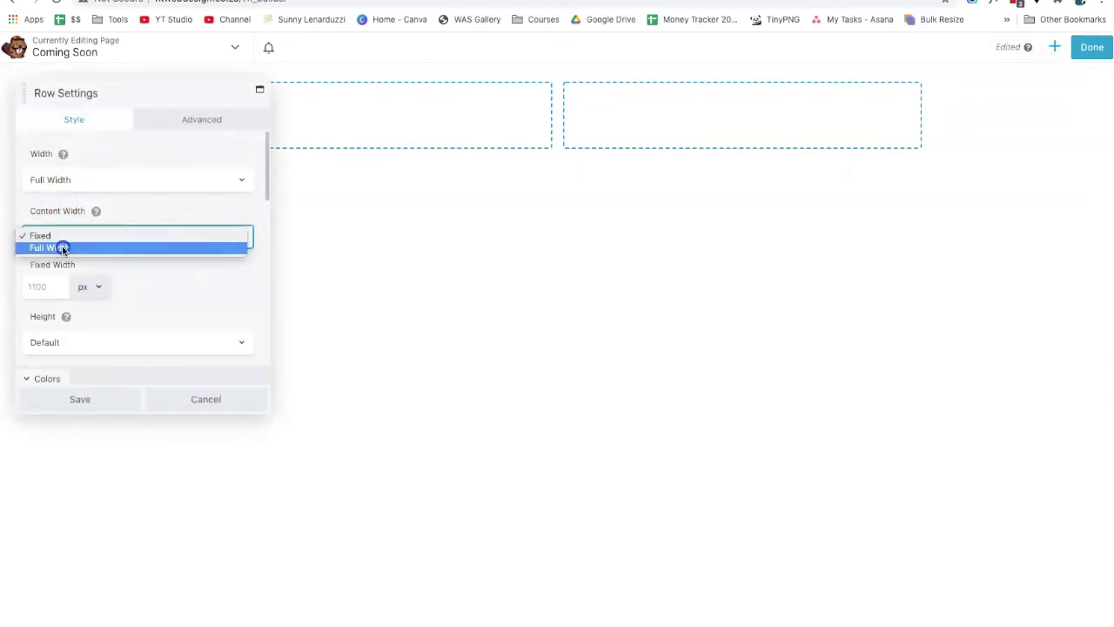
pyautogui.click(62, 247)
pyautogui.click(63, 393)
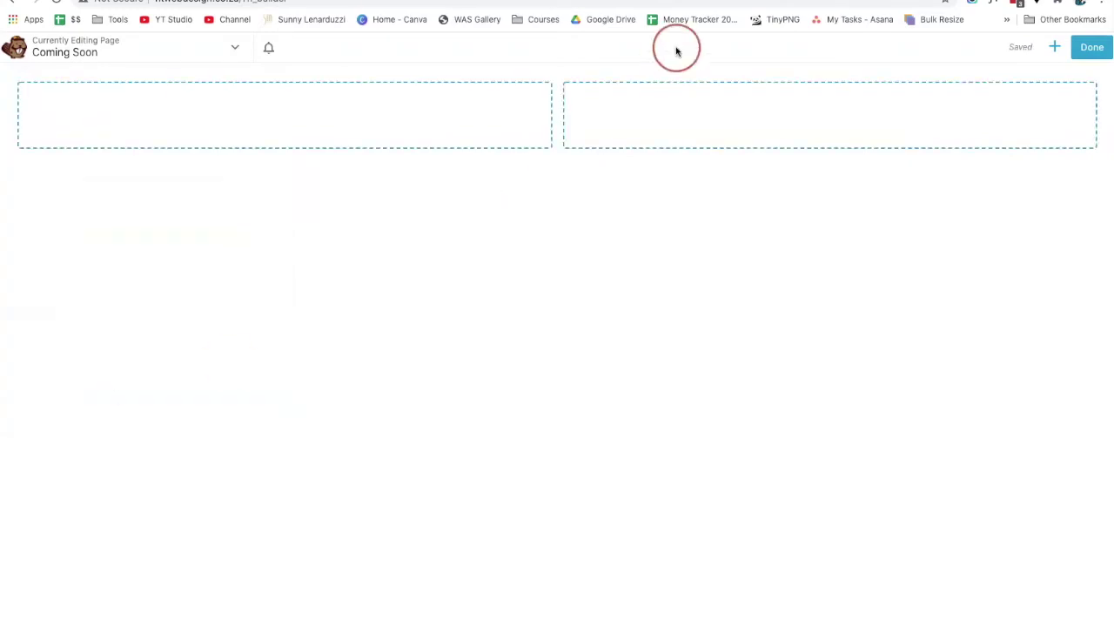
# Step: Open the right-hand column's settings and set its background type to Photo
pyautogui.click(620, 112)
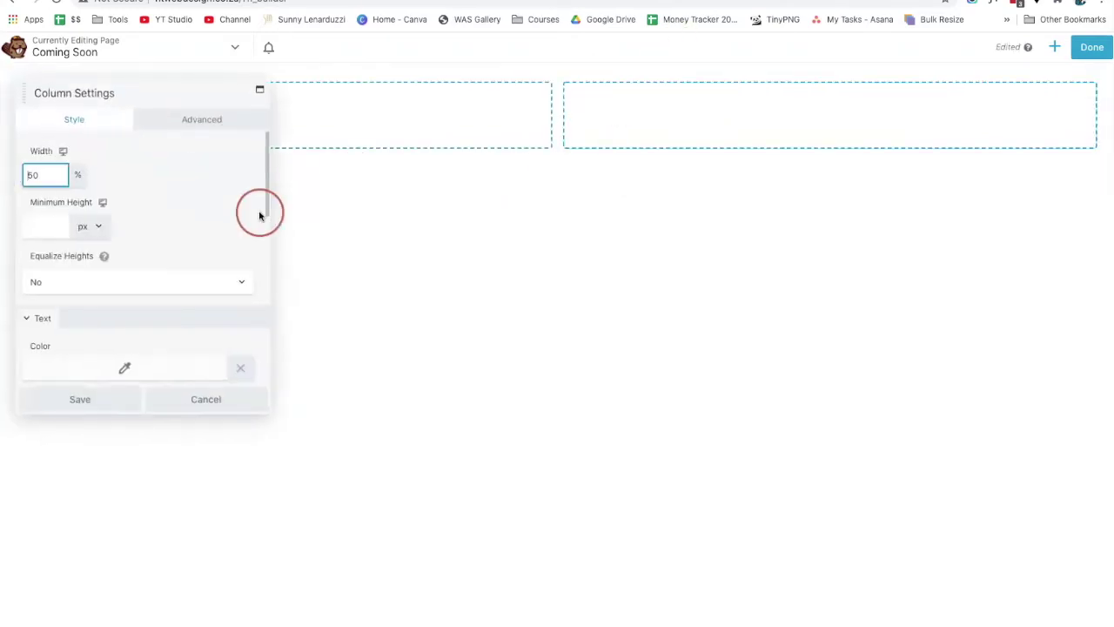
pyautogui.scroll(-1, 168, 252)
pyautogui.scroll(1, 168, 252)
pyautogui.moveTo(617, 92)
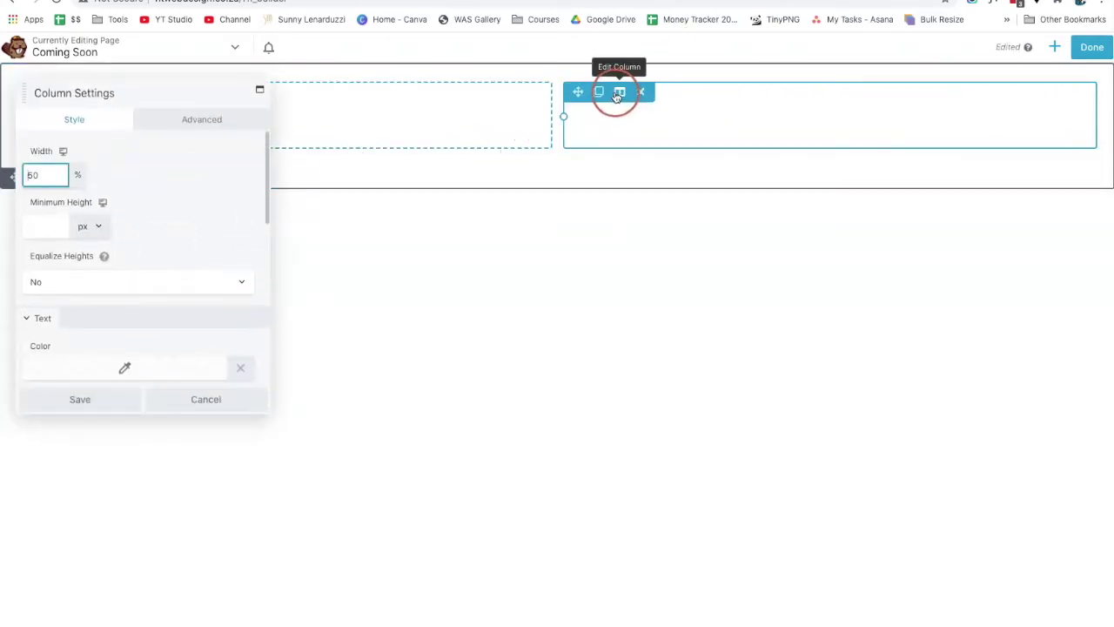
pyautogui.scroll(-5, 135, 281)
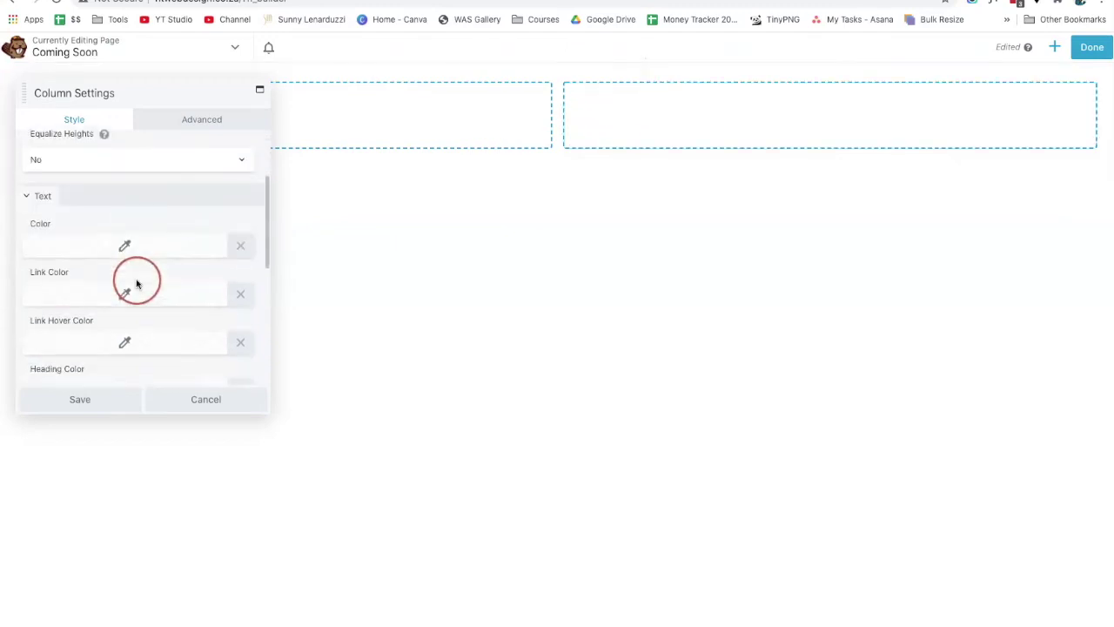
pyautogui.scroll(-1, 122, 296)
pyautogui.click(102, 319)
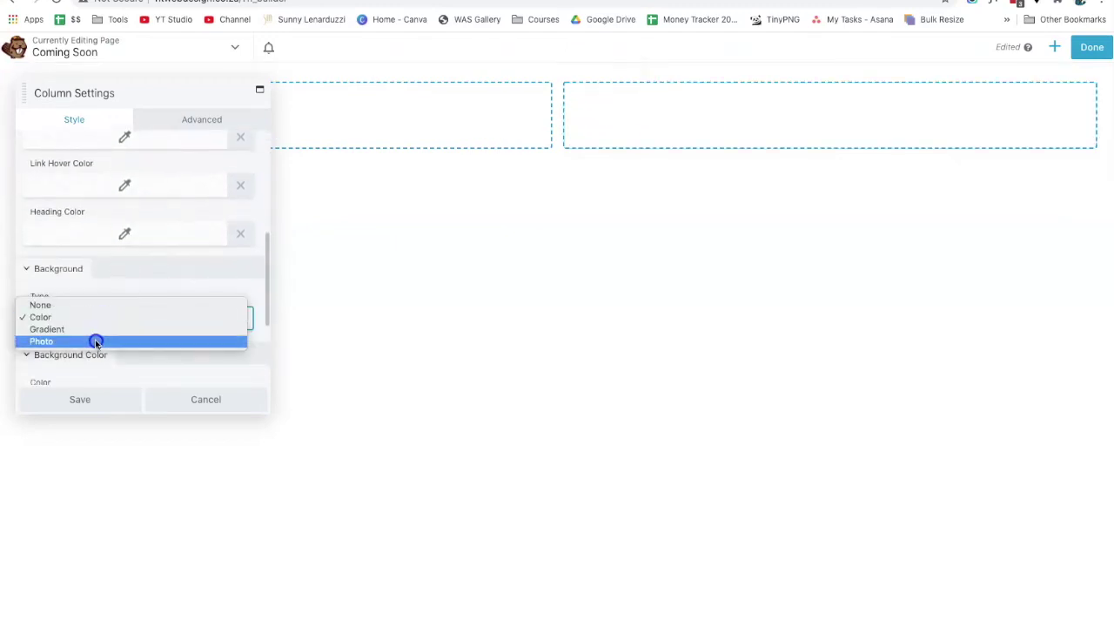
pyautogui.click(96, 340)
# Step: Choose the CJA-Candles.jpg image from the media library as the column's background photo
pyautogui.scroll(-2, 87, 335)
pyautogui.click(80, 327)
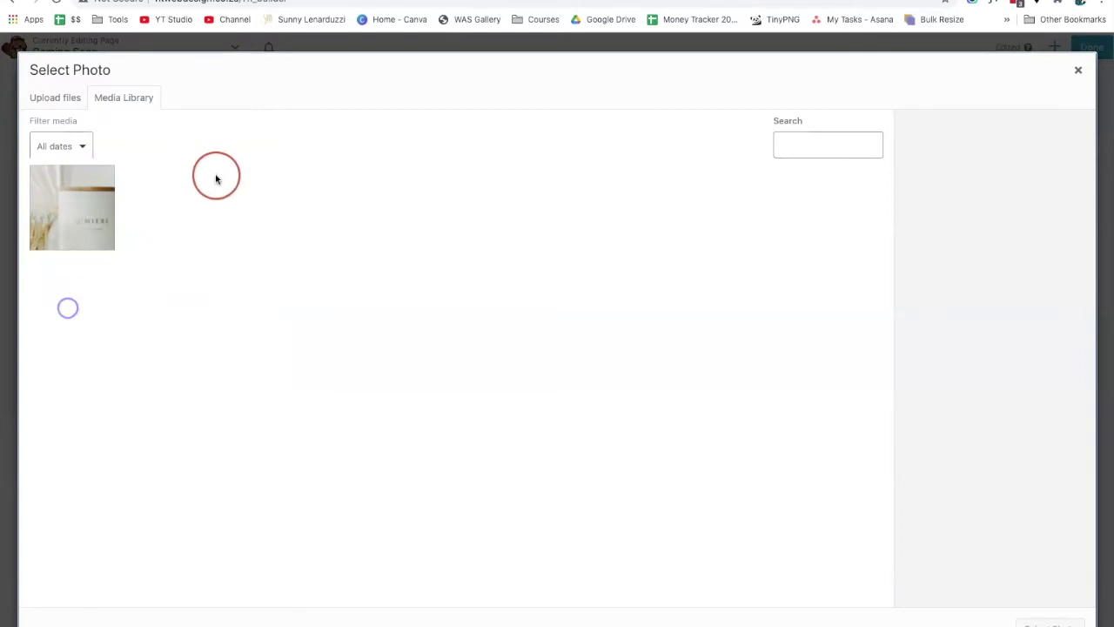
pyautogui.click(111, 209)
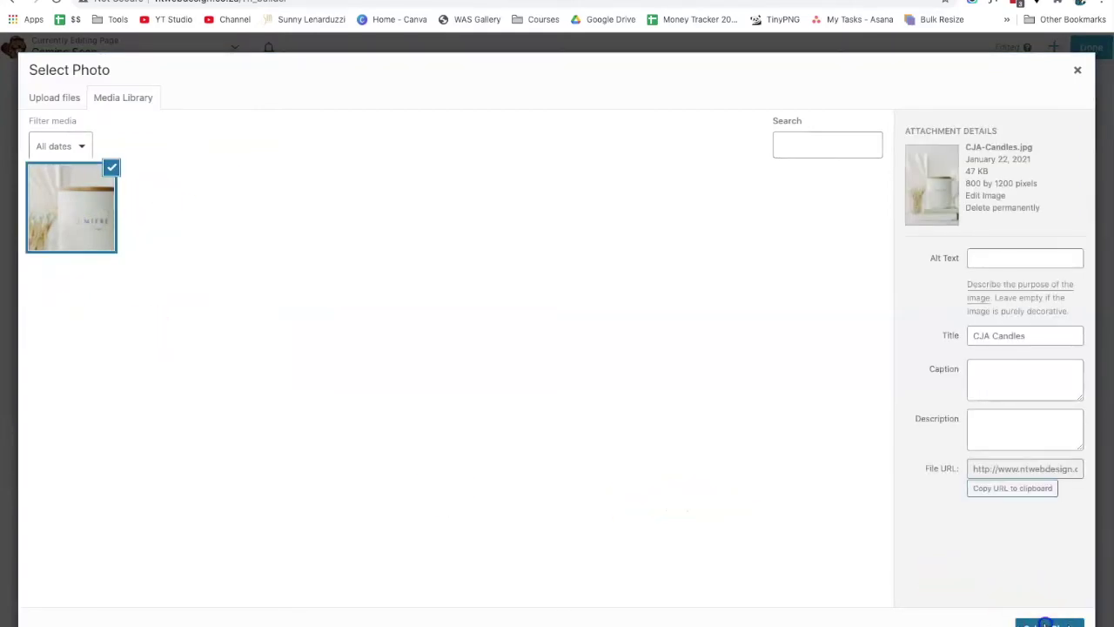
pyautogui.click(1047, 624)
# Step: Set the photo column's minimum height to 860 px, set Equalize Heights to Yes and save the column settings
pyautogui.click(160, 317)
pyautogui.scroll(5, 160, 320)
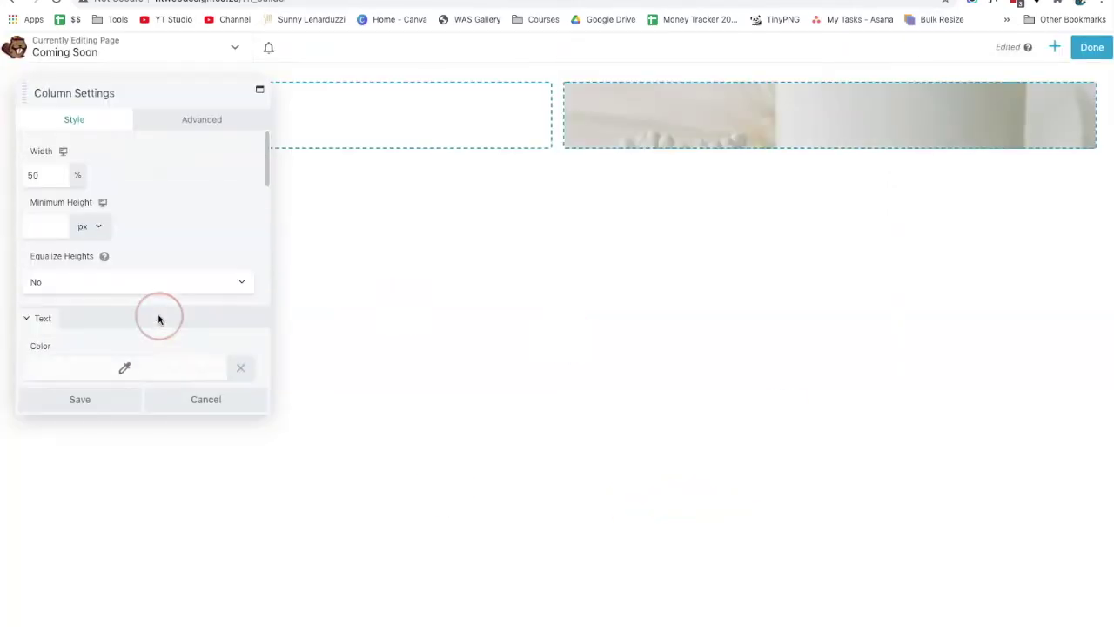
pyautogui.click(41, 224)
pyautogui.moveTo(27, 251); pyautogui.dragTo(216, 267)
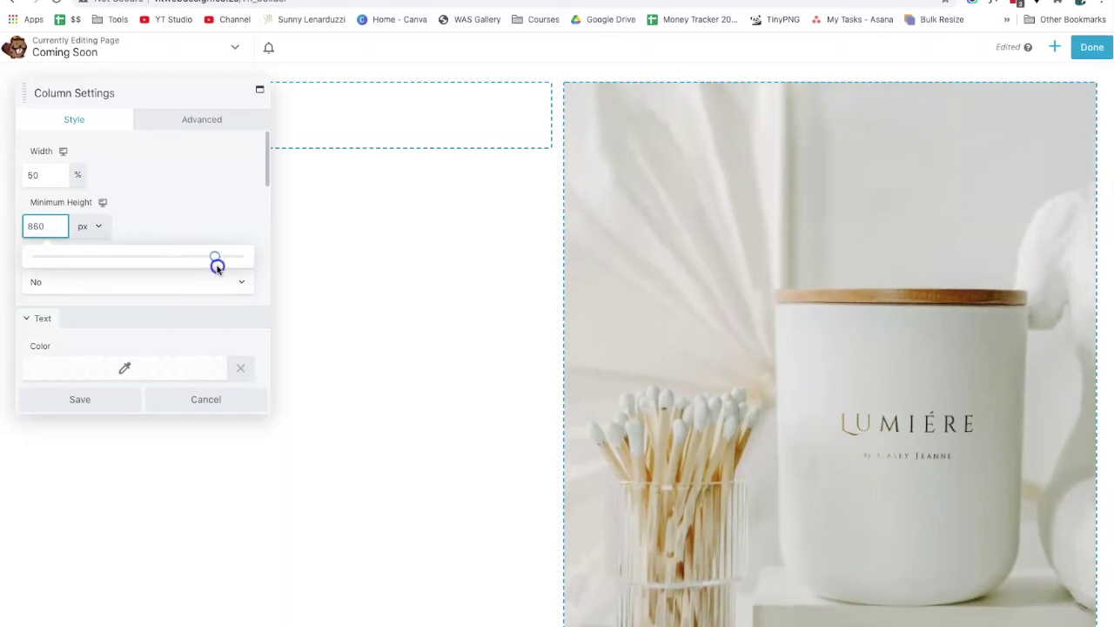
pyautogui.click(137, 202)
pyautogui.click(110, 281)
pyautogui.click(99, 293)
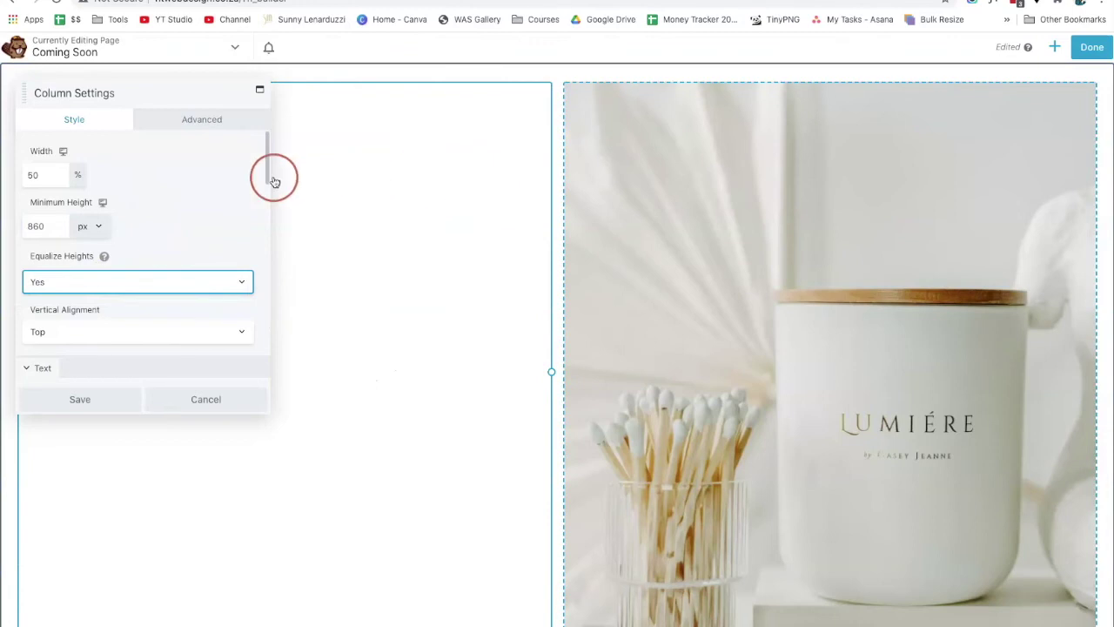
pyautogui.click(77, 399)
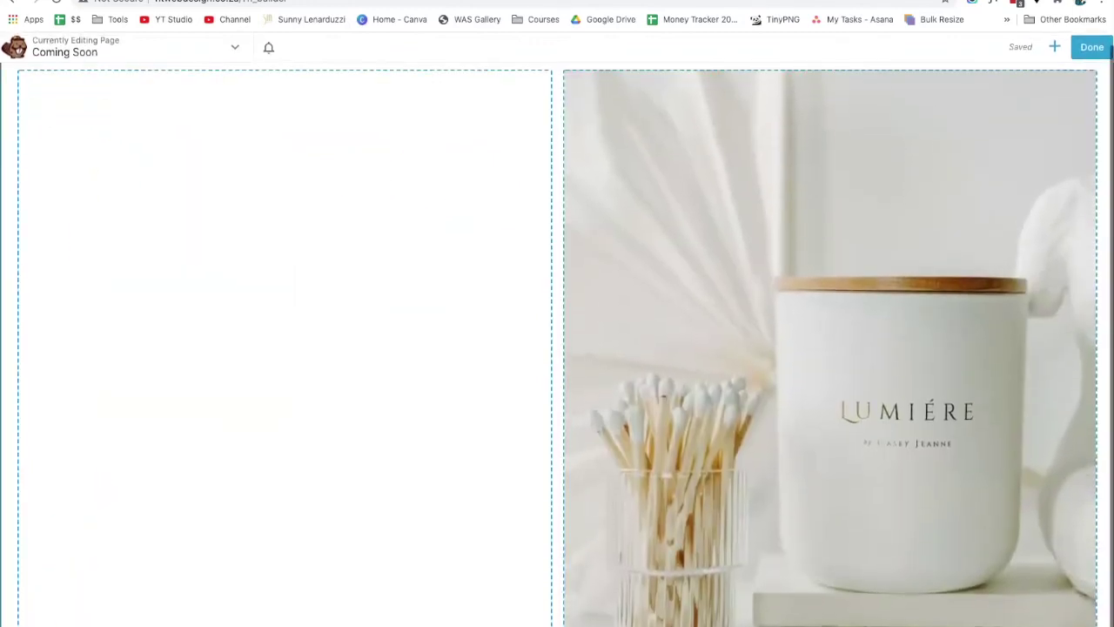
# Step: Reopen the photo column's settings and reduce its minimum height to 730 px
pyautogui.click(70, 615)
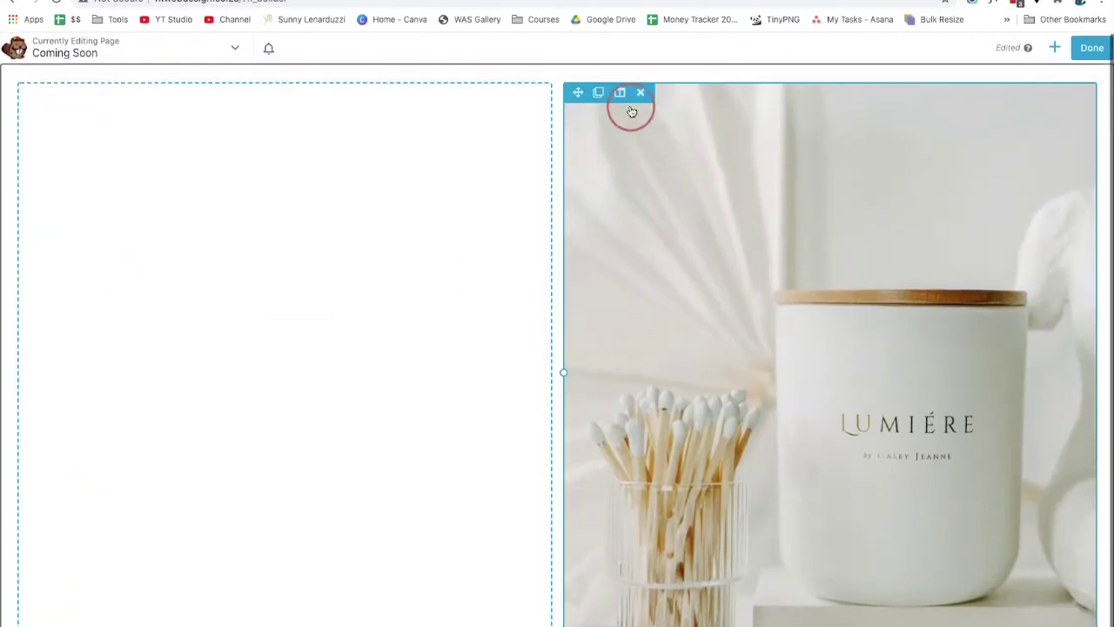
pyautogui.moveTo(621, 92)
pyautogui.click(621, 113)
pyautogui.click(82, 224)
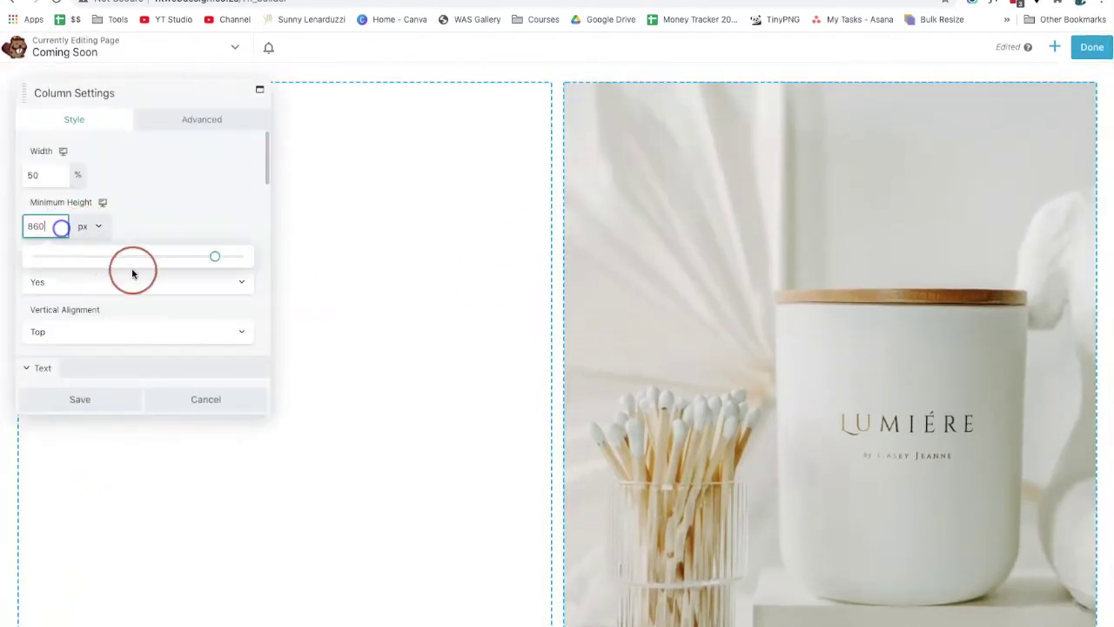
pyautogui.moveTo(131, 266); pyautogui.dragTo(208, 261)
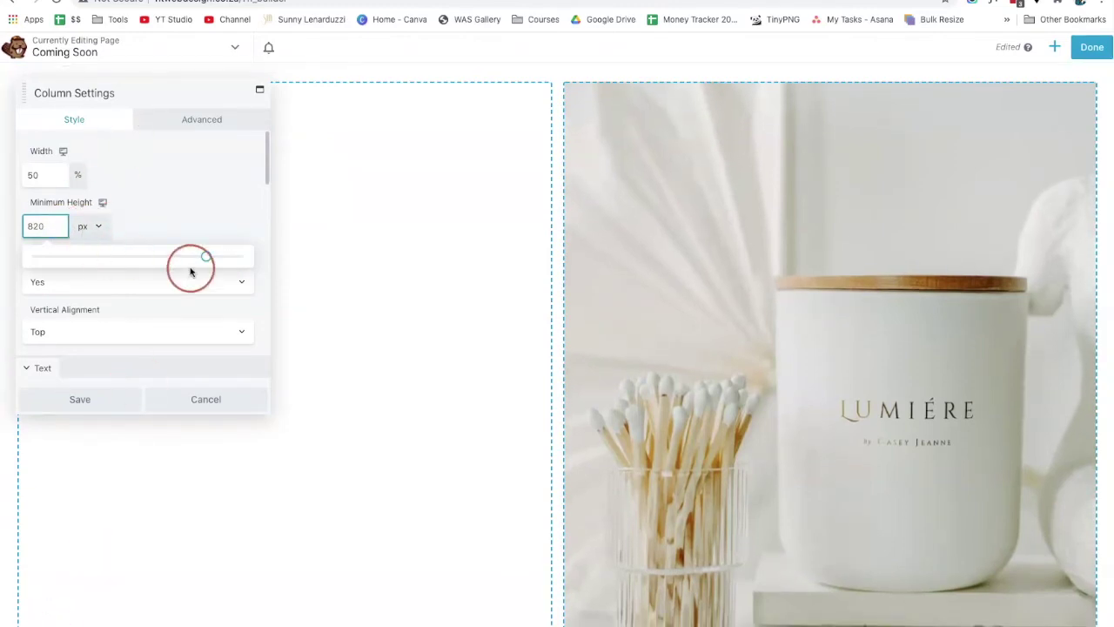
pyautogui.moveTo(201, 259); pyautogui.dragTo(188, 260)
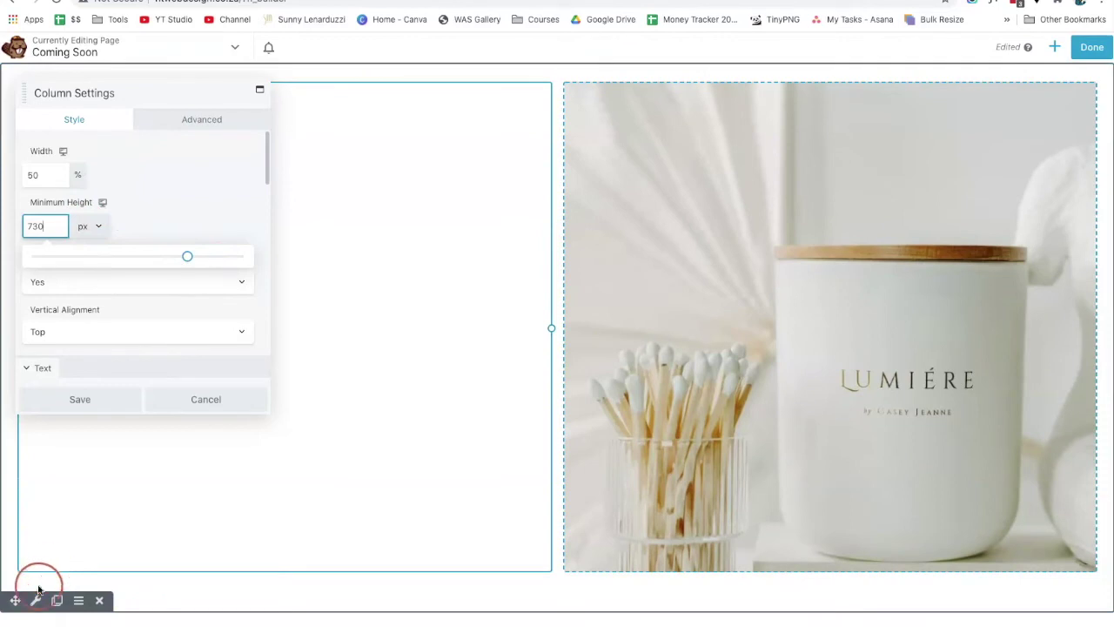
# Step: Set the two-column row's height to Full Height, give it 0 px padding on all sides and save the row settings
pyautogui.click(38, 600)
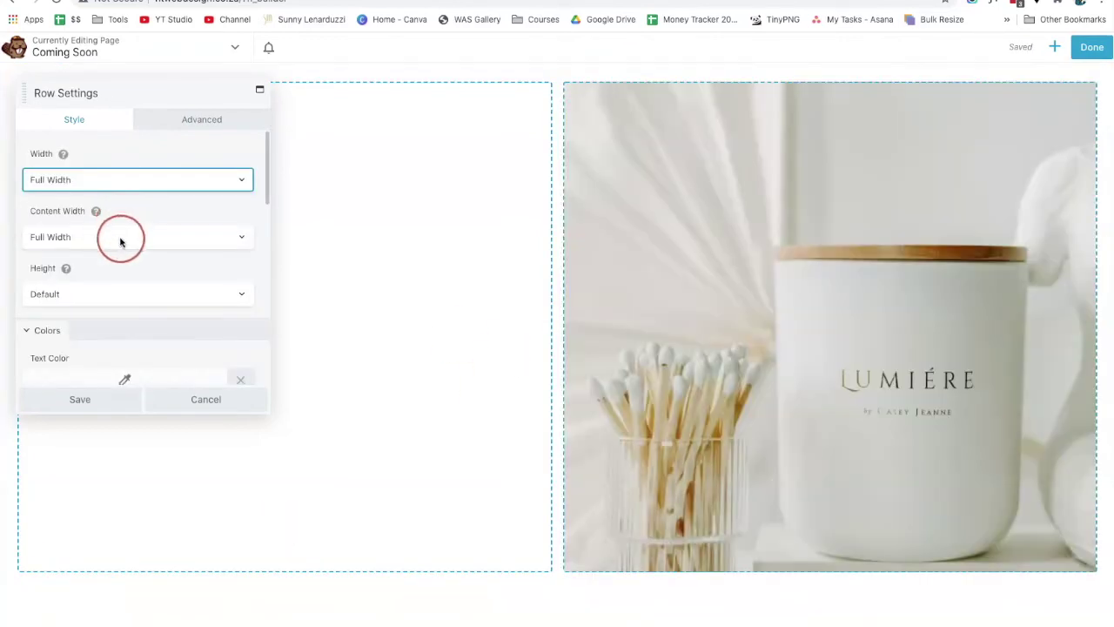
pyautogui.click(72, 309)
pyautogui.click(70, 309)
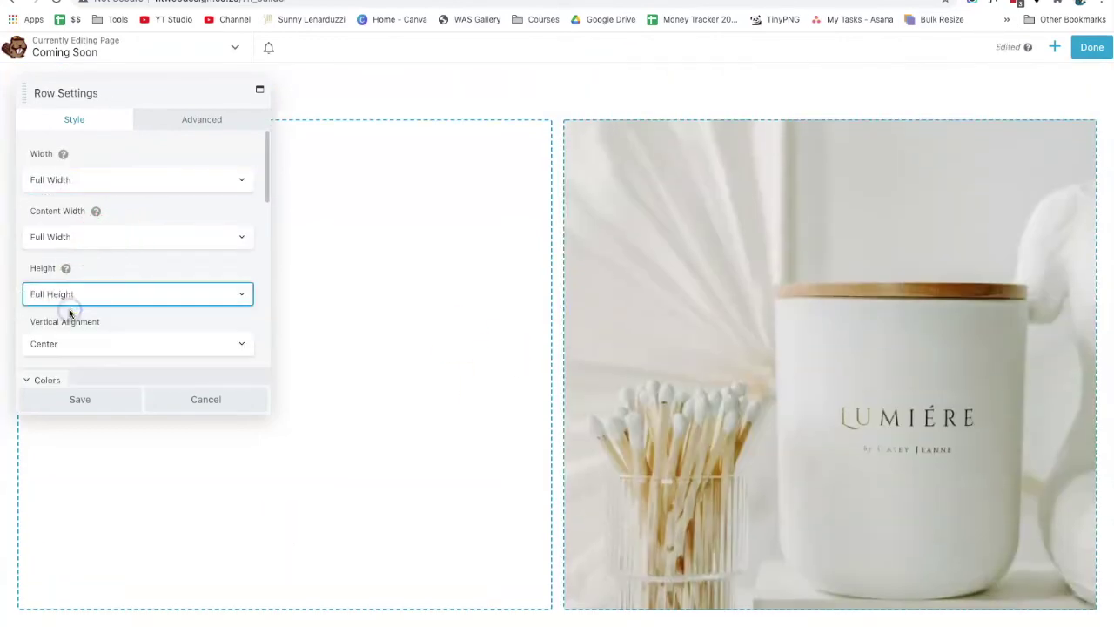
pyautogui.click(181, 117)
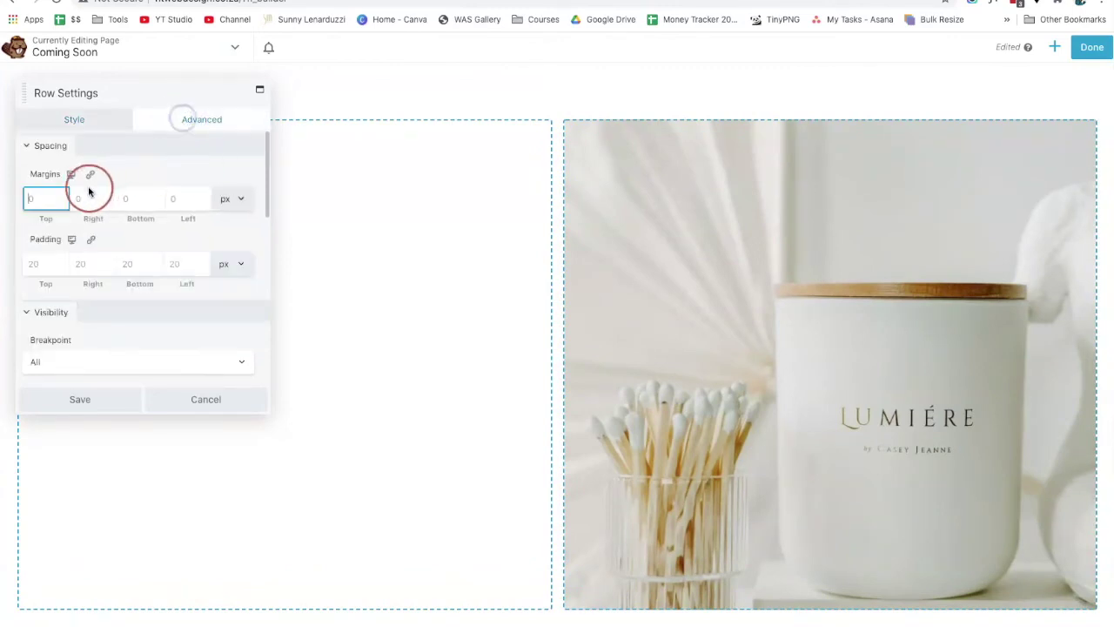
pyautogui.click(47, 264)
pyautogui.write('0')
pyautogui.click(91, 239)
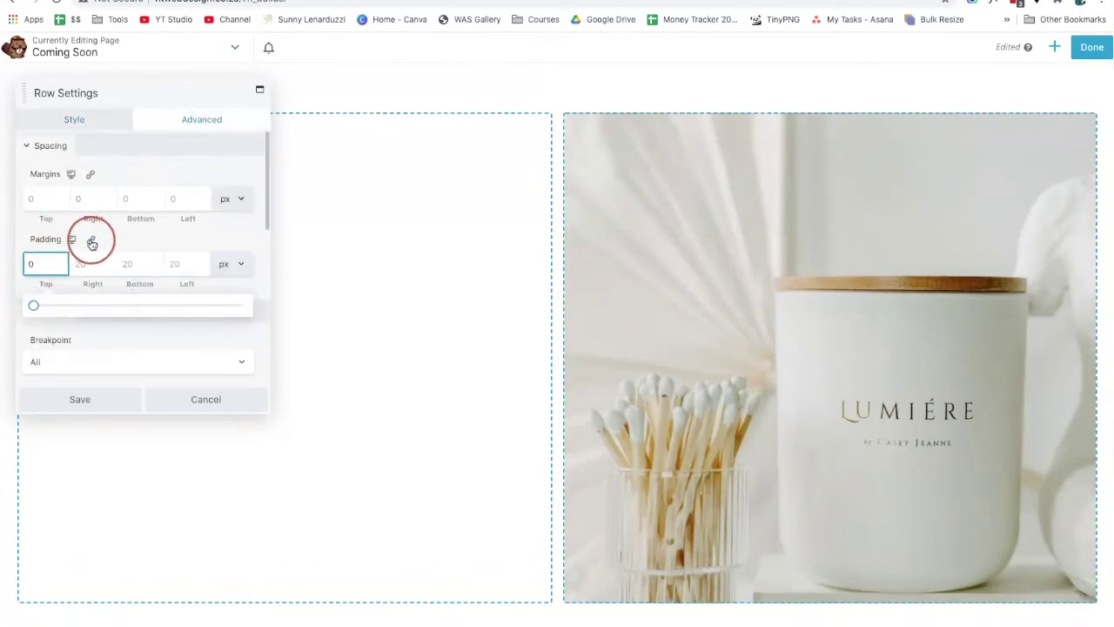
pyautogui.click(80, 398)
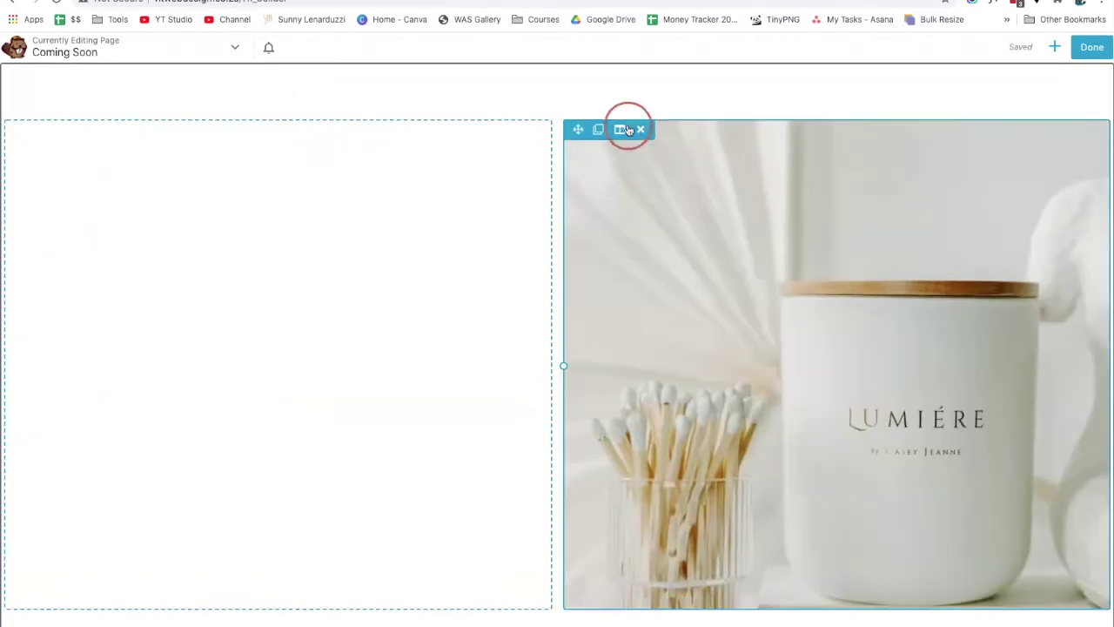
# Step: Reopen the candle photo column's settings, set its minimum height to 880 px and save
pyautogui.moveTo(620, 129)
pyautogui.click(631, 150)
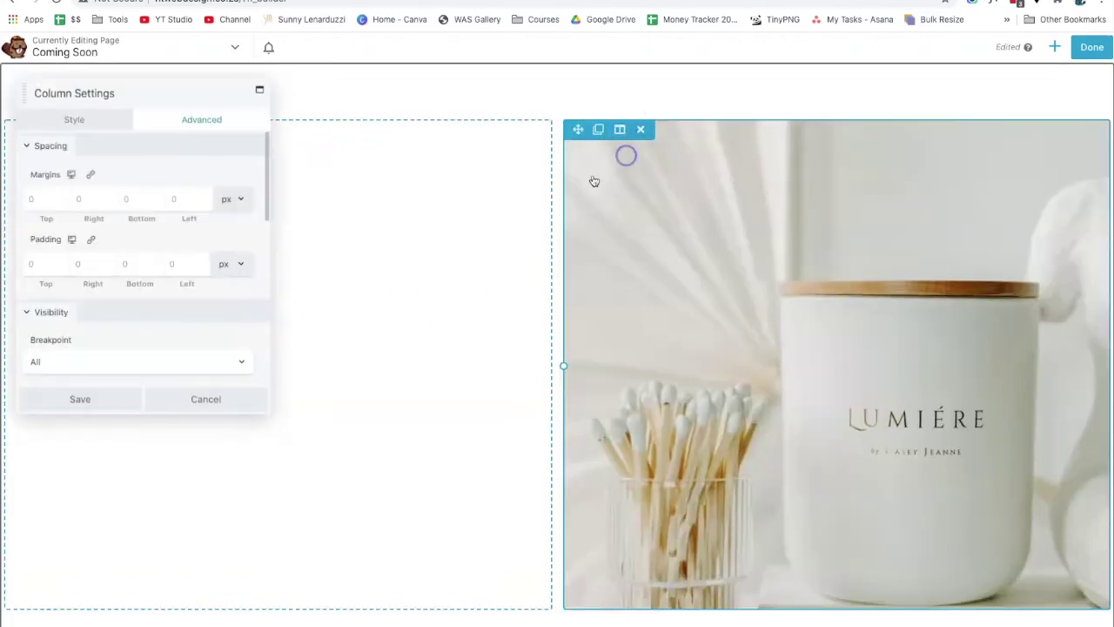
pyautogui.click(58, 128)
pyautogui.click(32, 224)
pyautogui.click(191, 259)
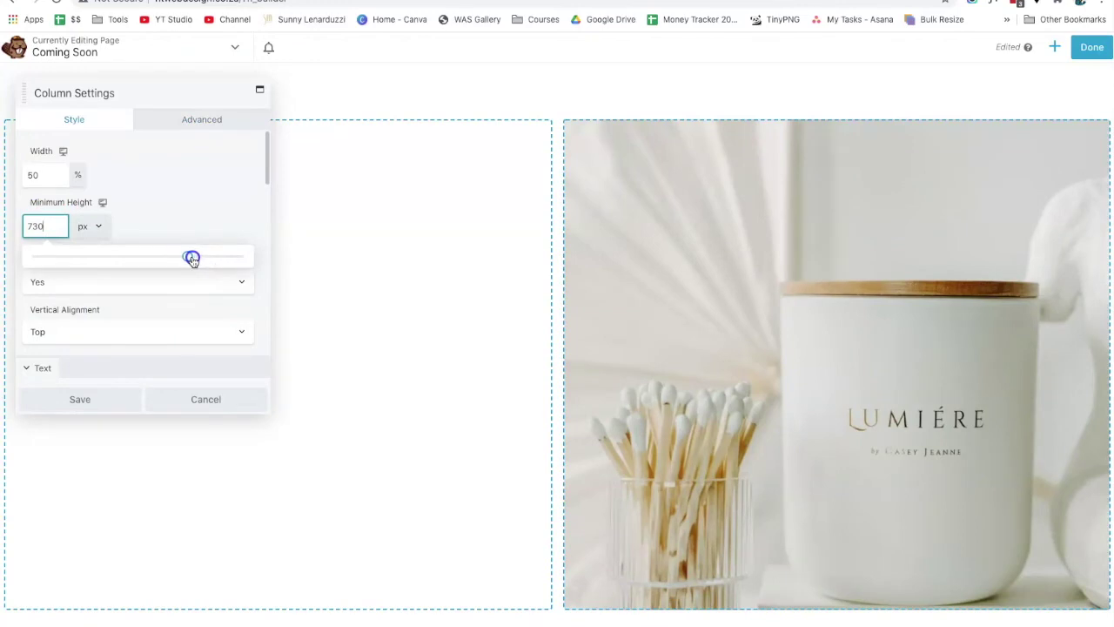
pyautogui.moveTo(192, 260); pyautogui.dragTo(223, 267)
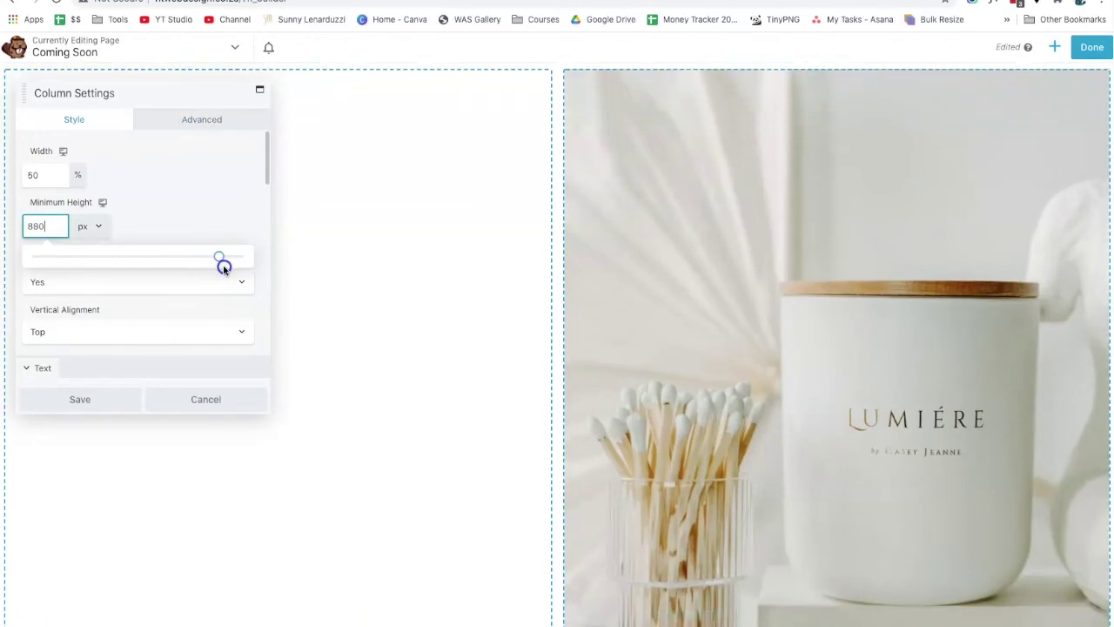
pyautogui.click(83, 396)
# Step: Add a Heading module to the empty left-hand column with the text "OUR WEBSITE IS ON THE WAY"
pyautogui.click(1056, 48)
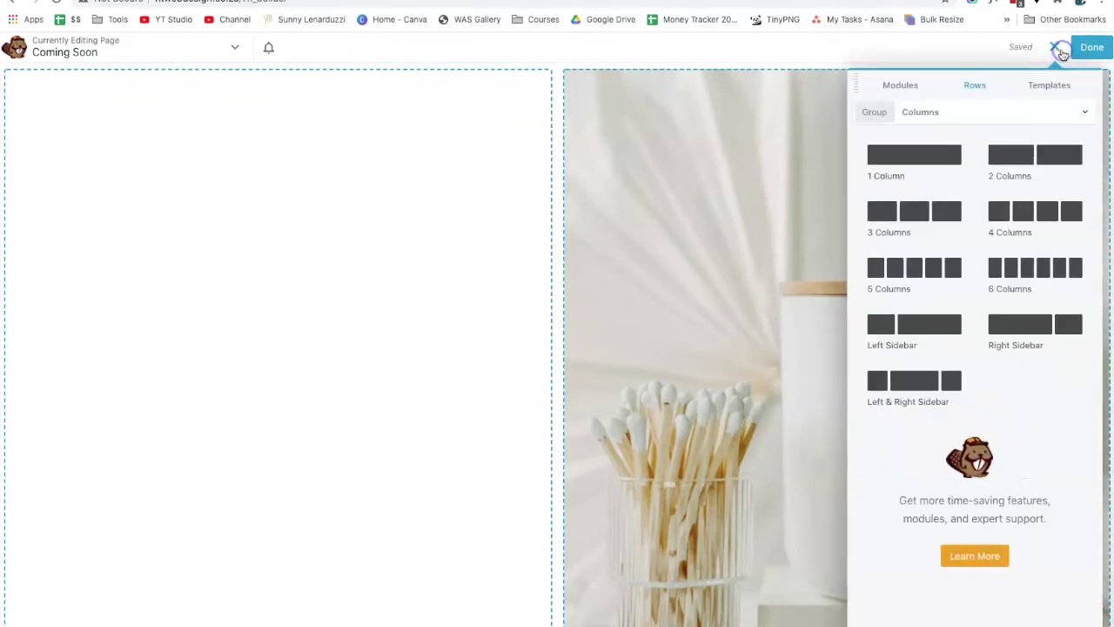
pyautogui.click(927, 89)
pyautogui.moveTo(910, 194); pyautogui.dragTo(417, 240)
pyautogui.click(48, 116)
pyautogui.click(62, 170)
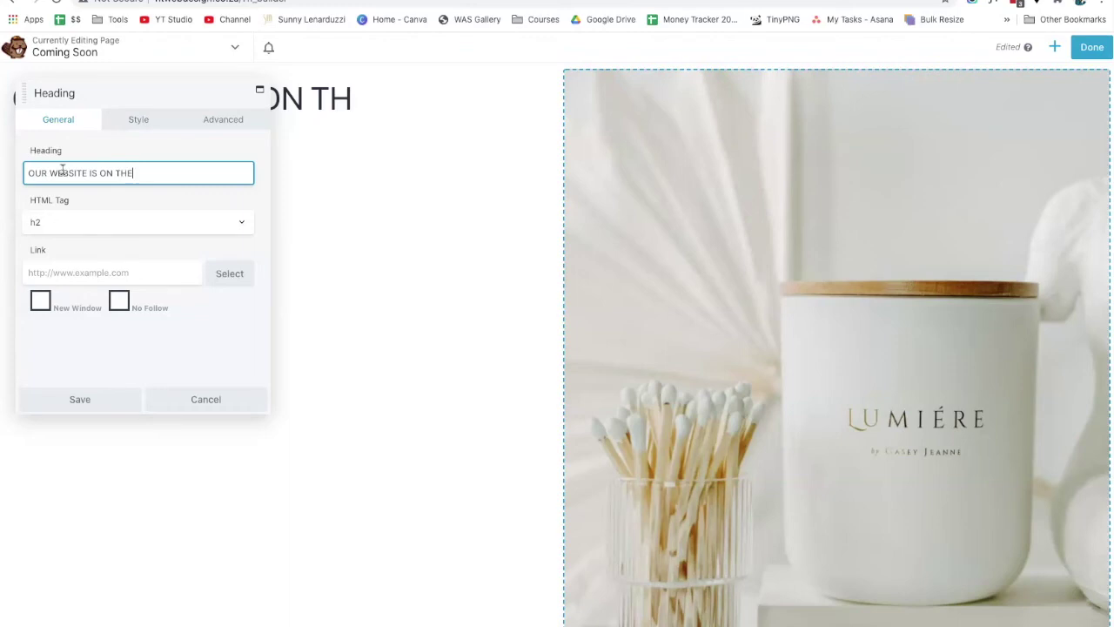
# Step: Center-align the heading and set its font family to Montserrat
pyautogui.click(122, 116)
pyautogui.click(98, 222)
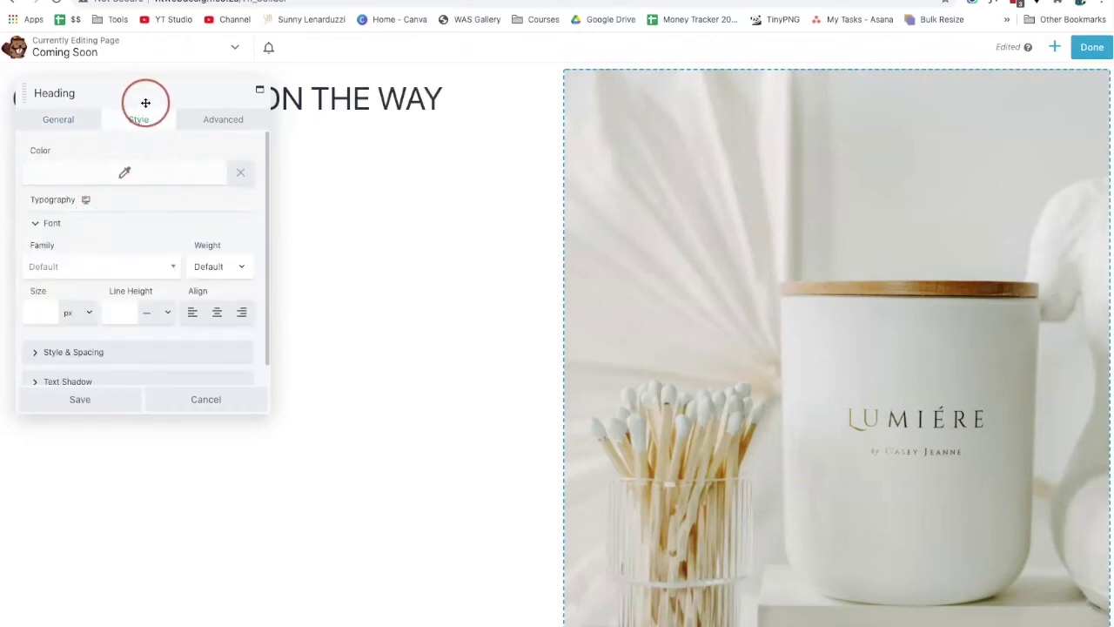
pyautogui.click(217, 313)
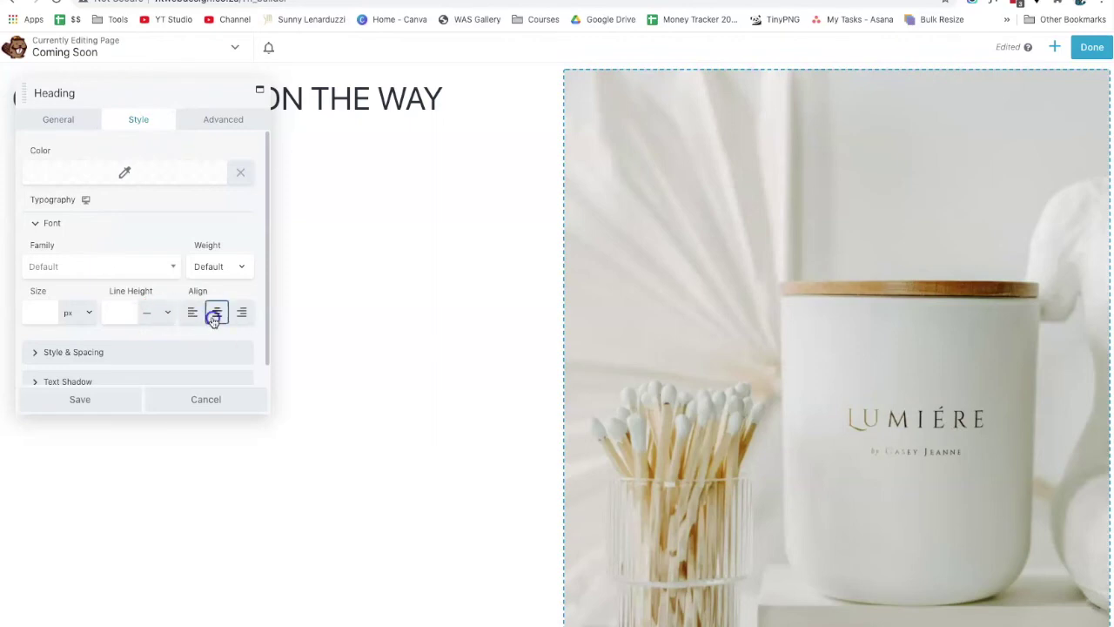
pyautogui.click(111, 268)
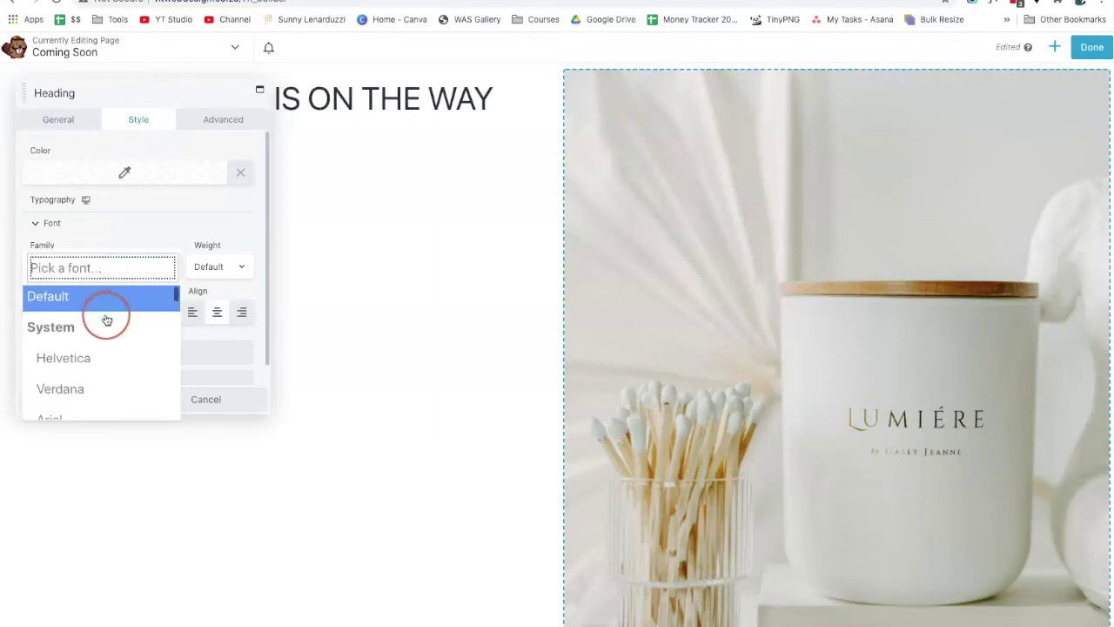
pyautogui.scroll(-10, 106, 320)
pyautogui.scroll(-7, 106, 321)
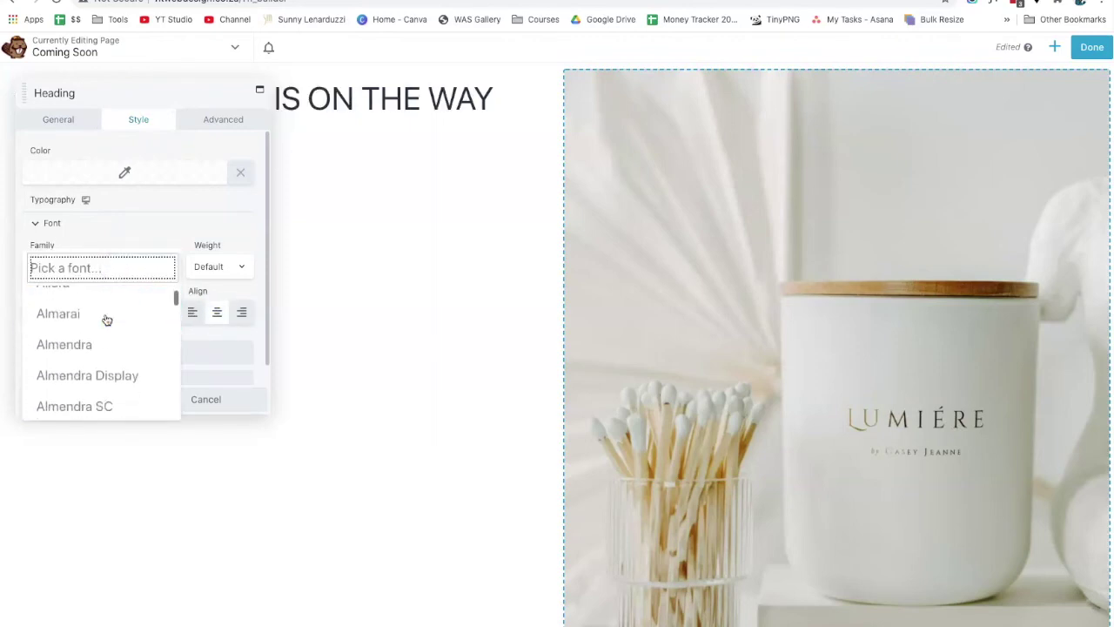
pyautogui.click(106, 268)
pyautogui.write('mont')
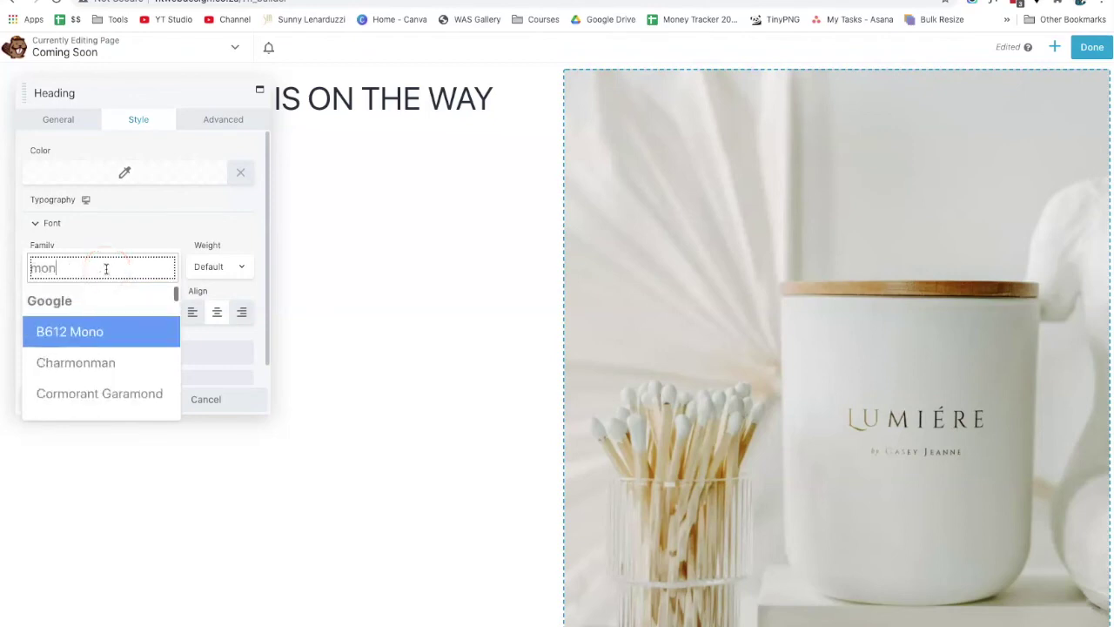
pyautogui.click(84, 387)
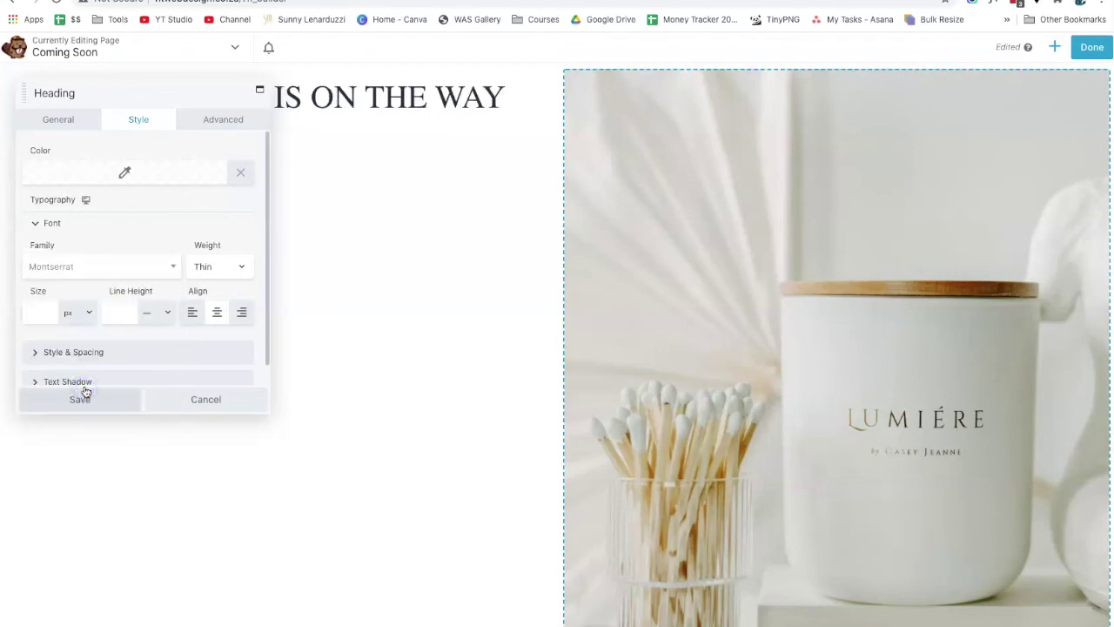
# Step: Set the heading's font size to 28 px and its weight to Light, and save the heading
pyautogui.click(39, 309)
pyautogui.click(34, 345)
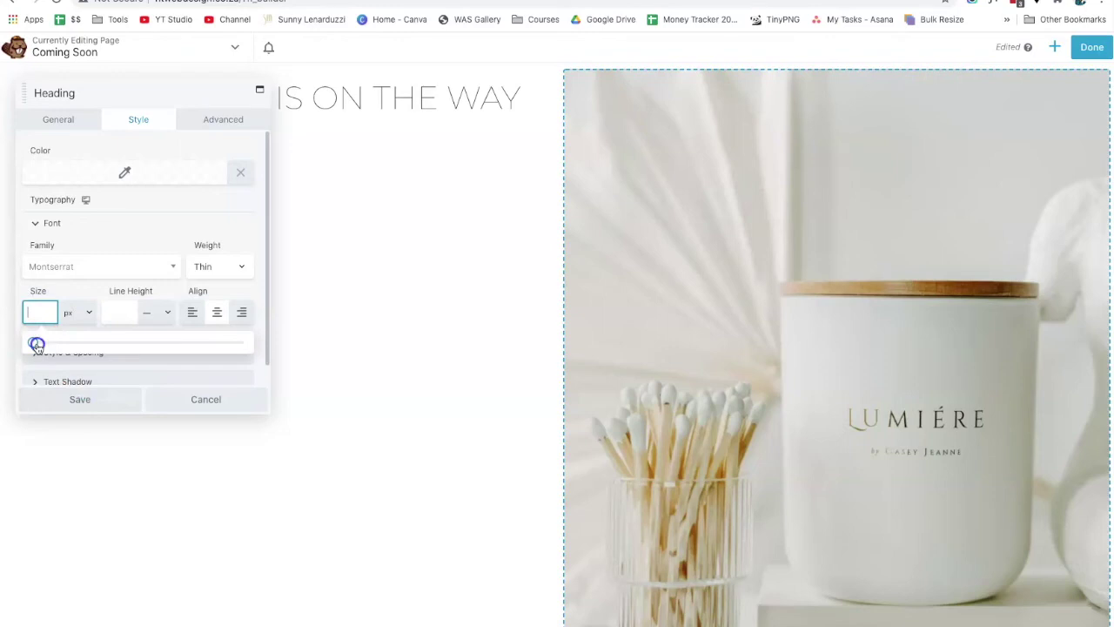
pyautogui.moveTo(37, 345); pyautogui.dragTo(96, 348)
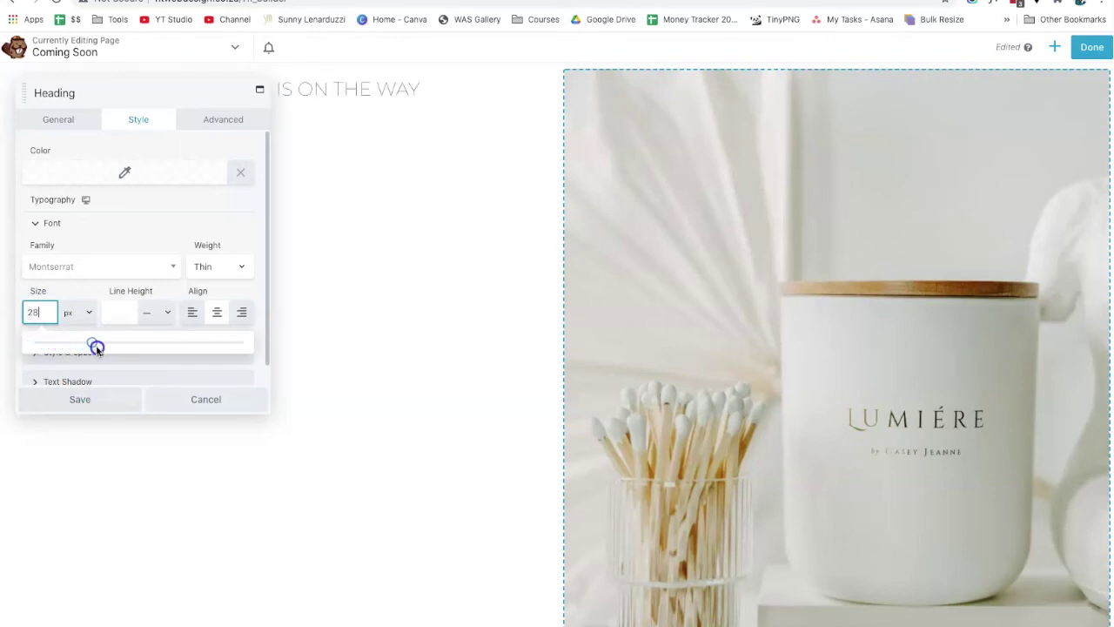
pyautogui.click(216, 284)
pyautogui.click(218, 301)
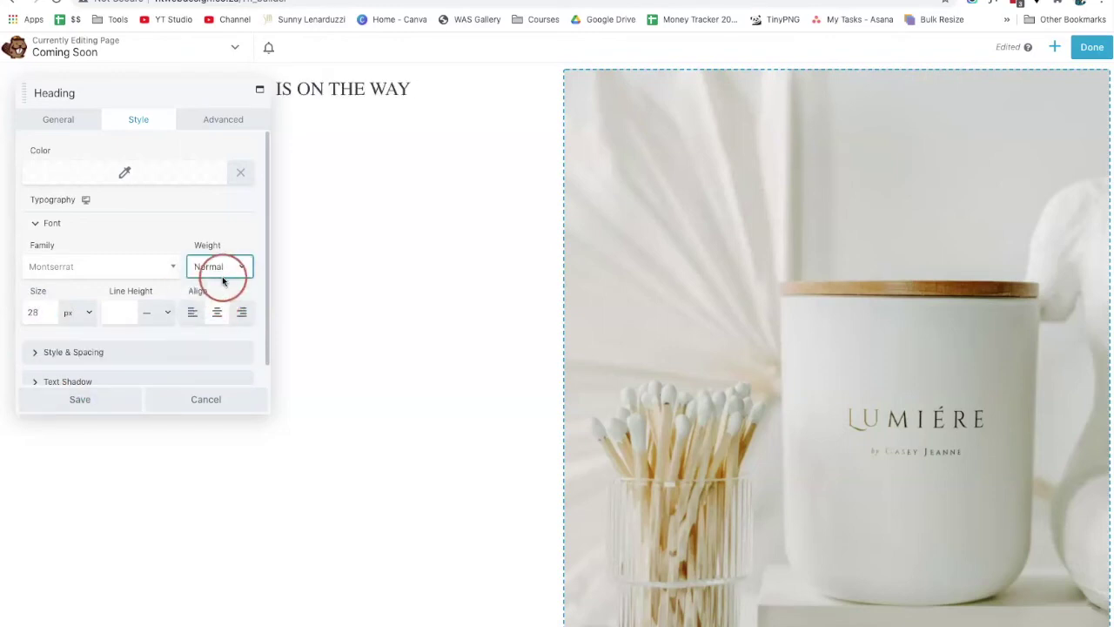
pyautogui.click(222, 275)
pyautogui.click(219, 257)
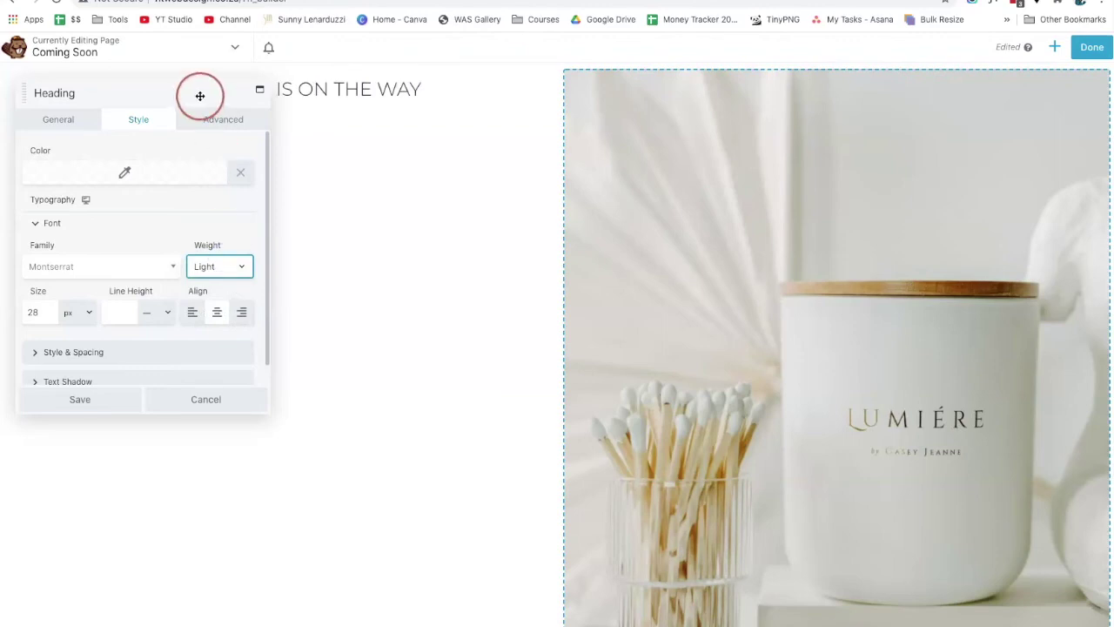
pyautogui.moveTo(200, 96); pyautogui.dragTo(738, 203)
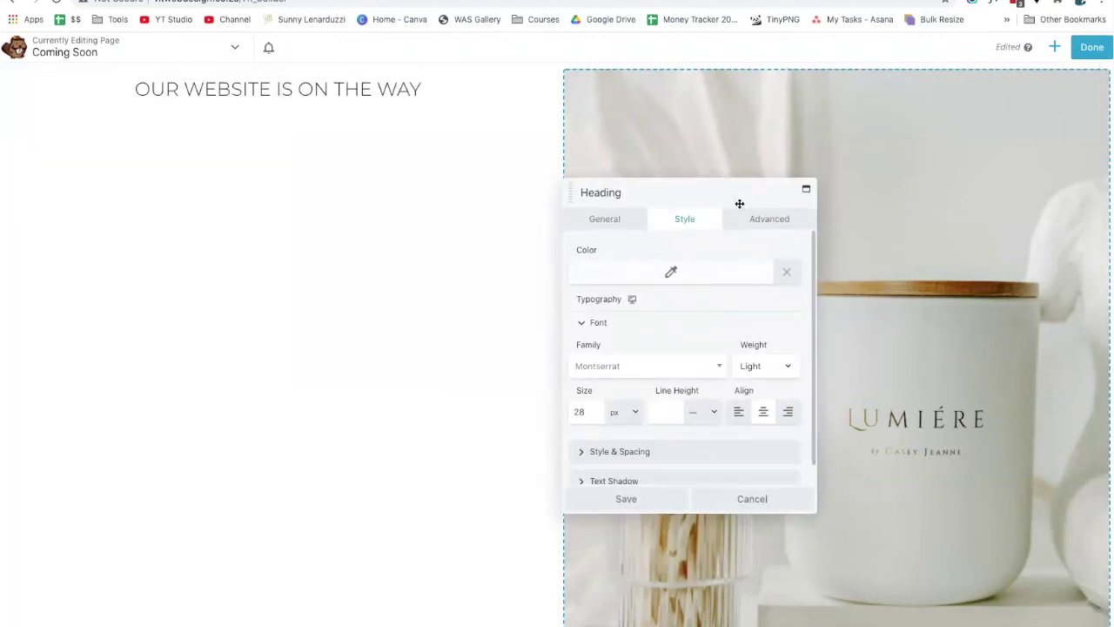
pyautogui.click(623, 502)
# Step: Open the settings of the column holding the heading, set its vertical alignment to Center and save
pyautogui.click(221, 68)
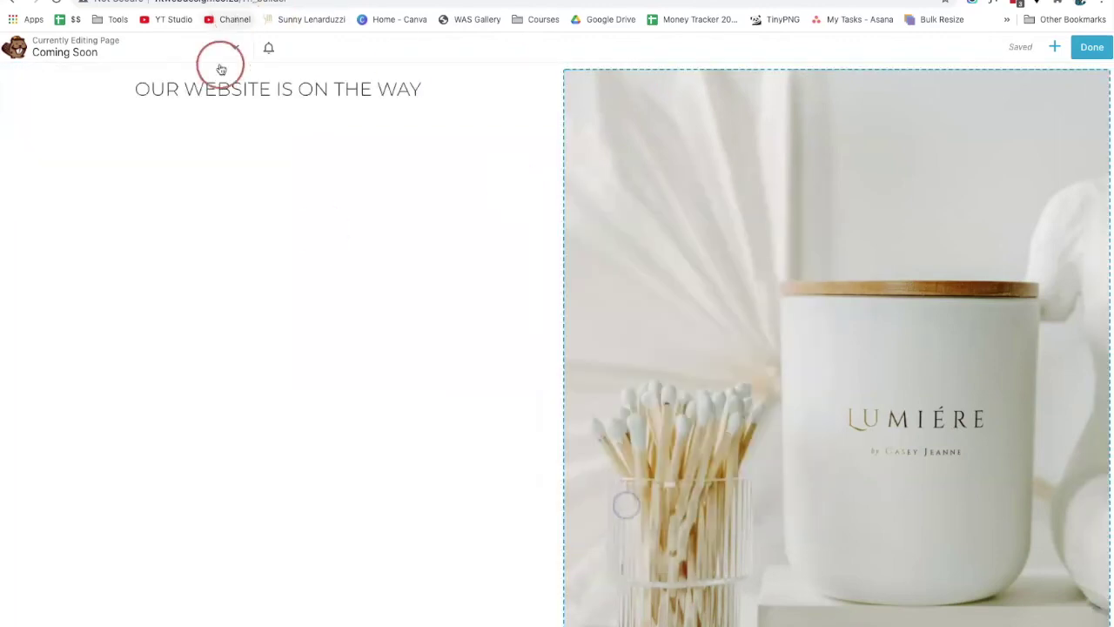
pyautogui.click(84, 77)
pyautogui.click(82, 95)
pyautogui.click(155, 125)
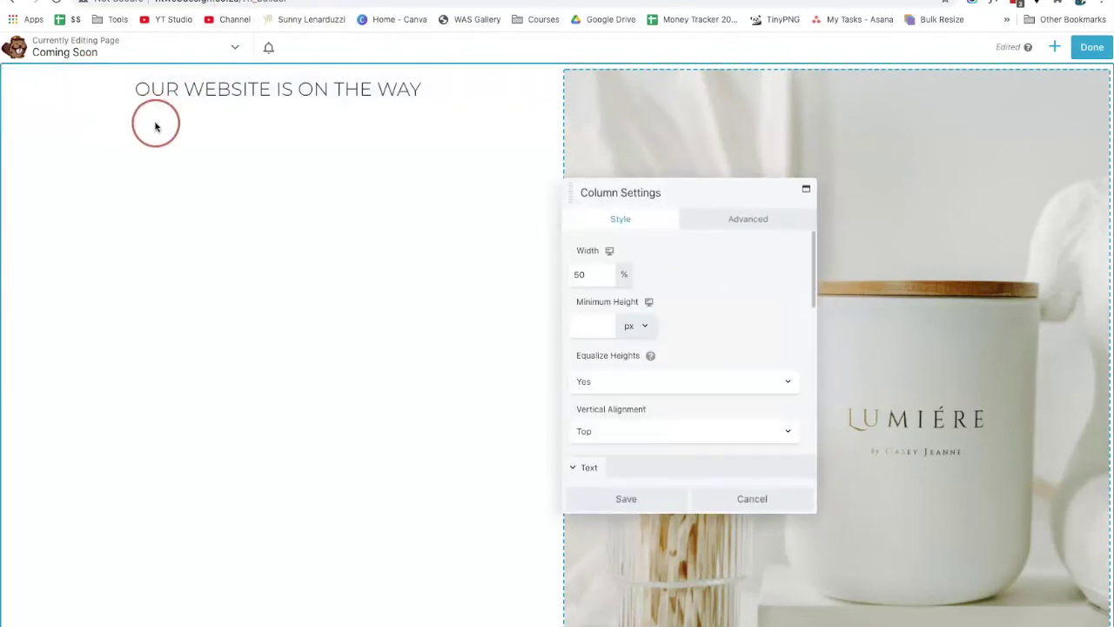
pyautogui.click(668, 430)
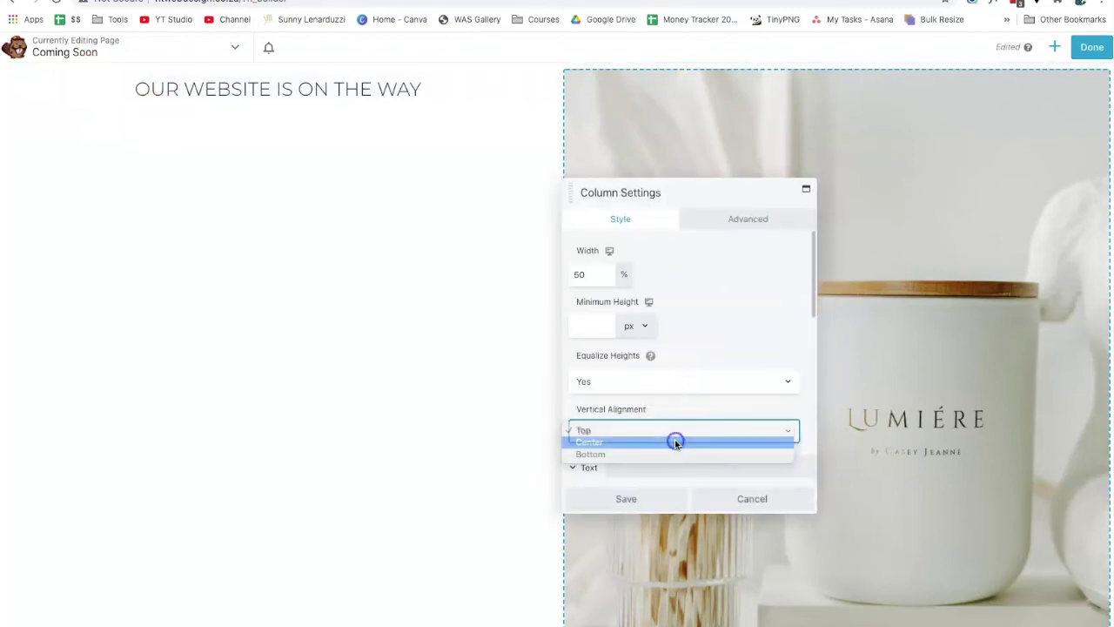
pyautogui.click(675, 443)
pyautogui.click(630, 498)
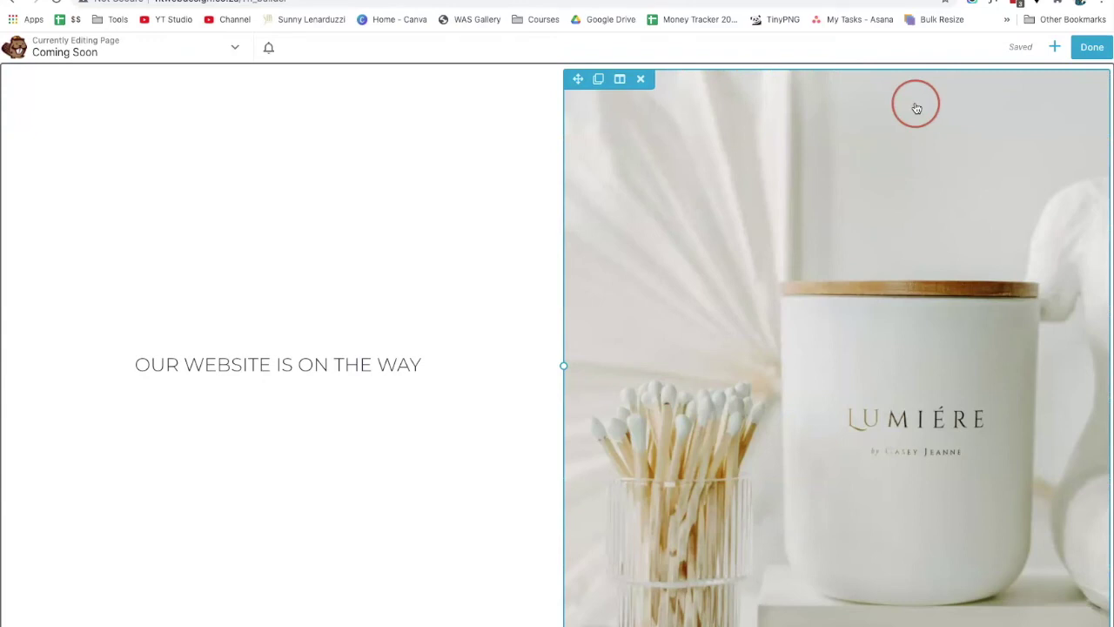
pyautogui.click(1056, 49)
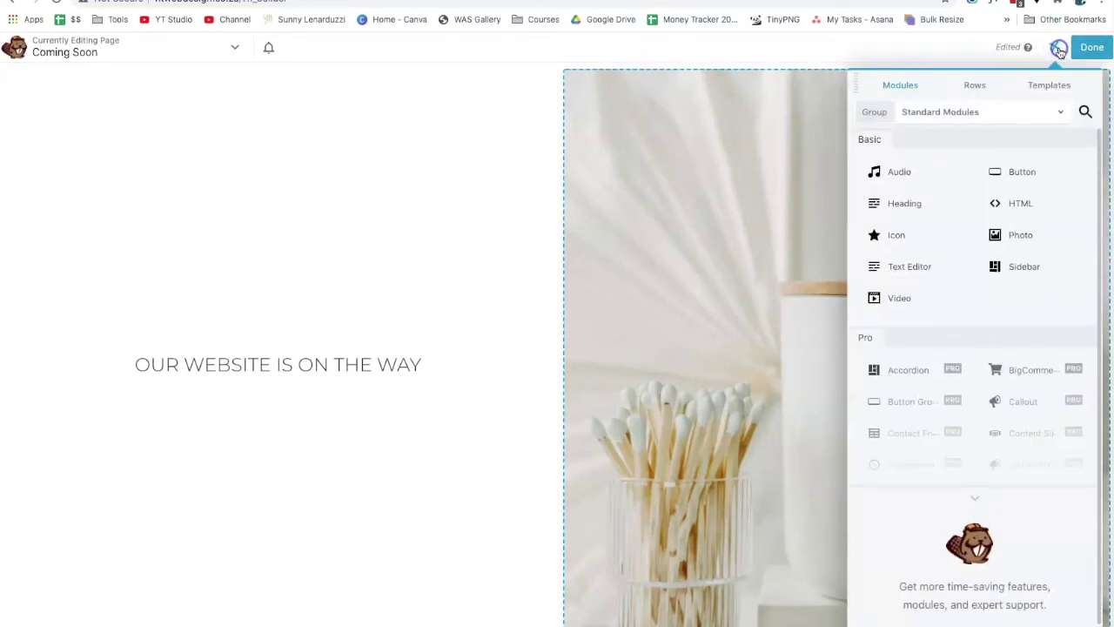
pyautogui.click(1086, 111)
pyautogui.write('soci')
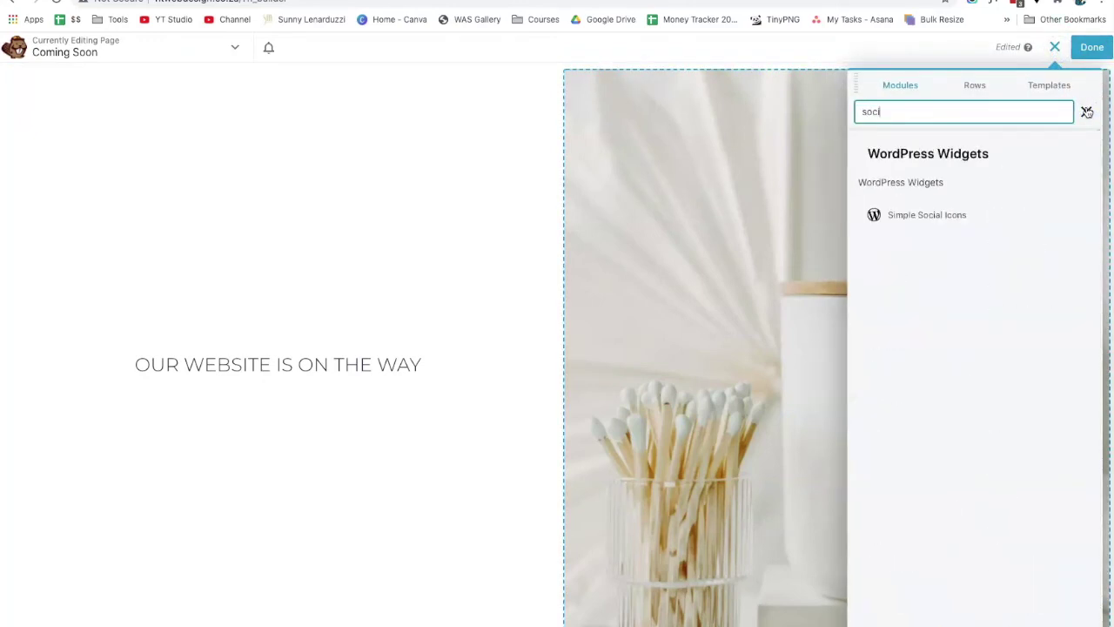
pyautogui.click(1079, 112)
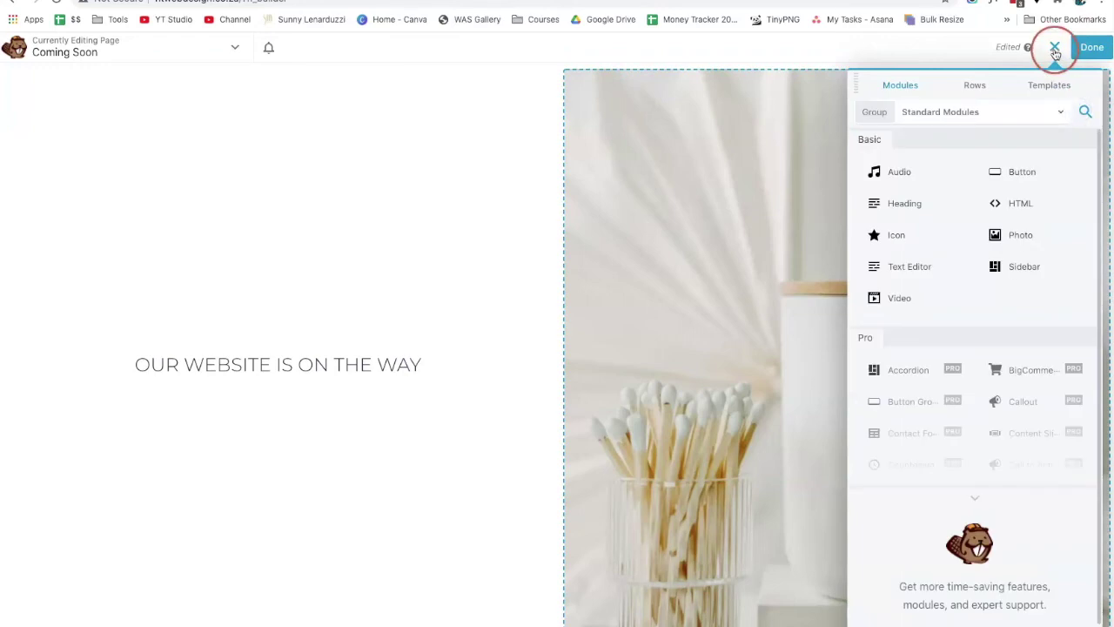
pyautogui.click(1055, 48)
# Step: Search the modules for "social" and place the Simple Social Icons widget below the heading
pyautogui.click(1055, 49)
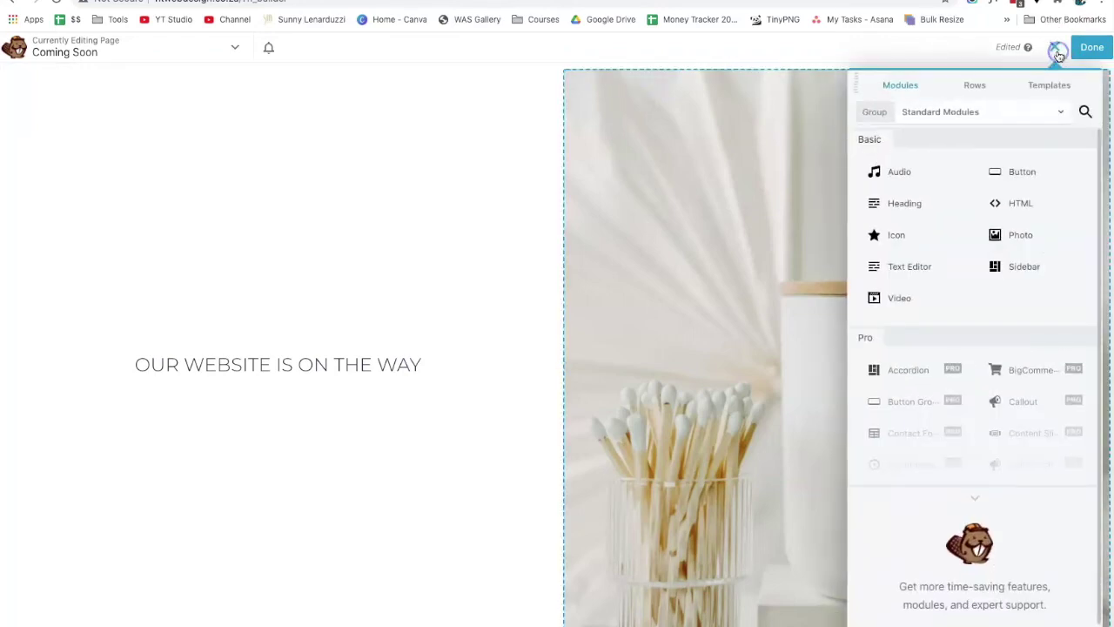
pyautogui.click(1087, 112)
pyautogui.write('social')
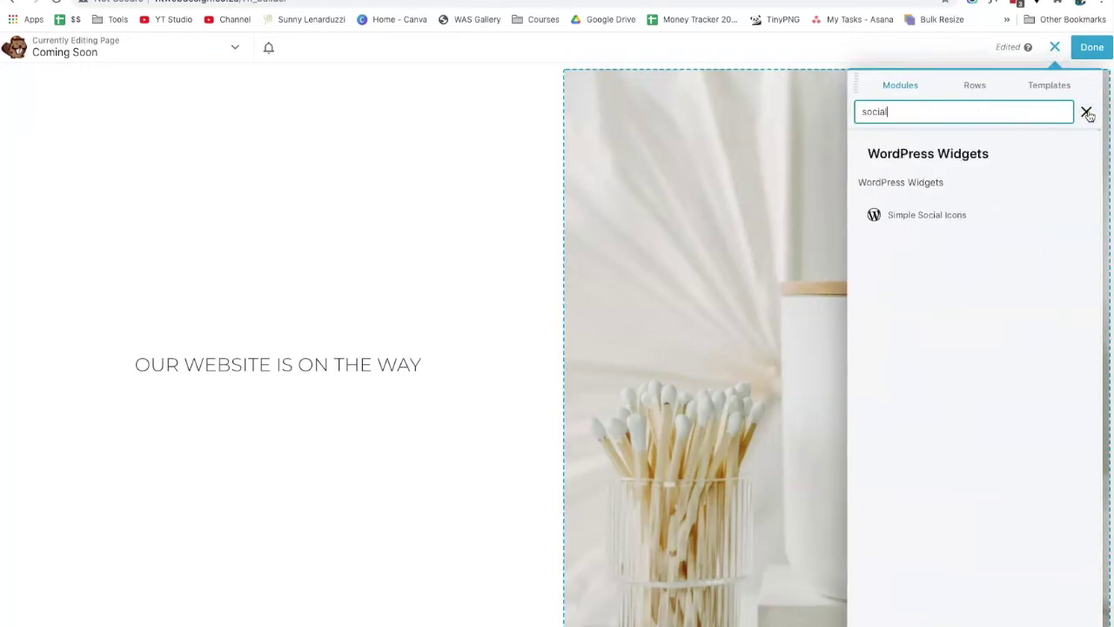
pyautogui.moveTo(971, 215); pyautogui.dragTo(393, 452)
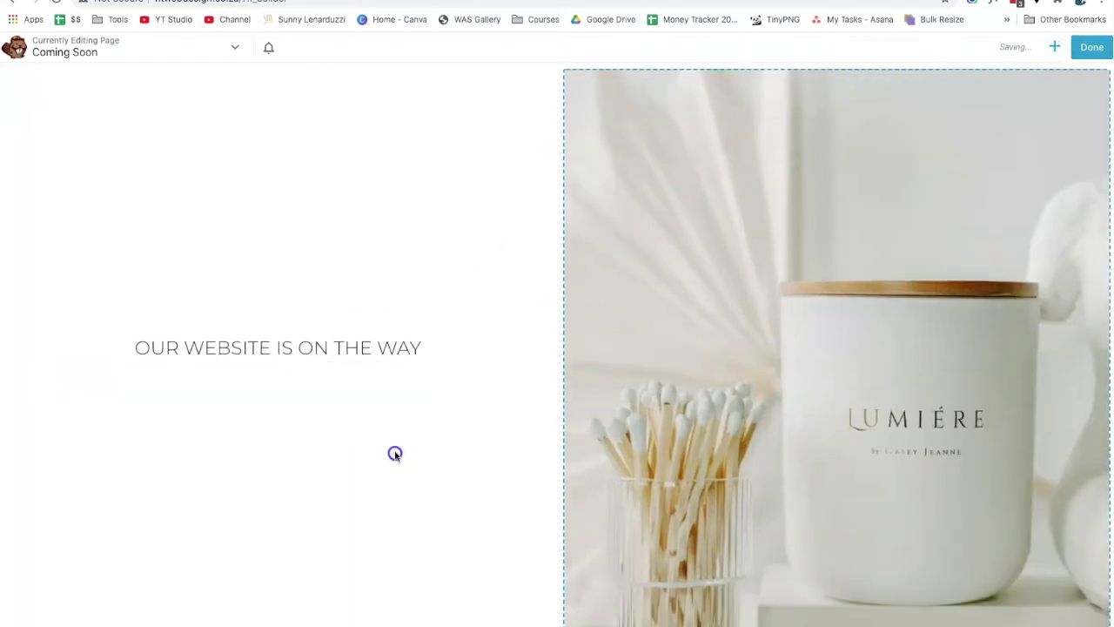
# Step: Enter placeholder links in the social icons widget: "link" for Bloglovin, "linke" for Dribbble and "link" for Email
pyautogui.scroll(-8, 694, 398)
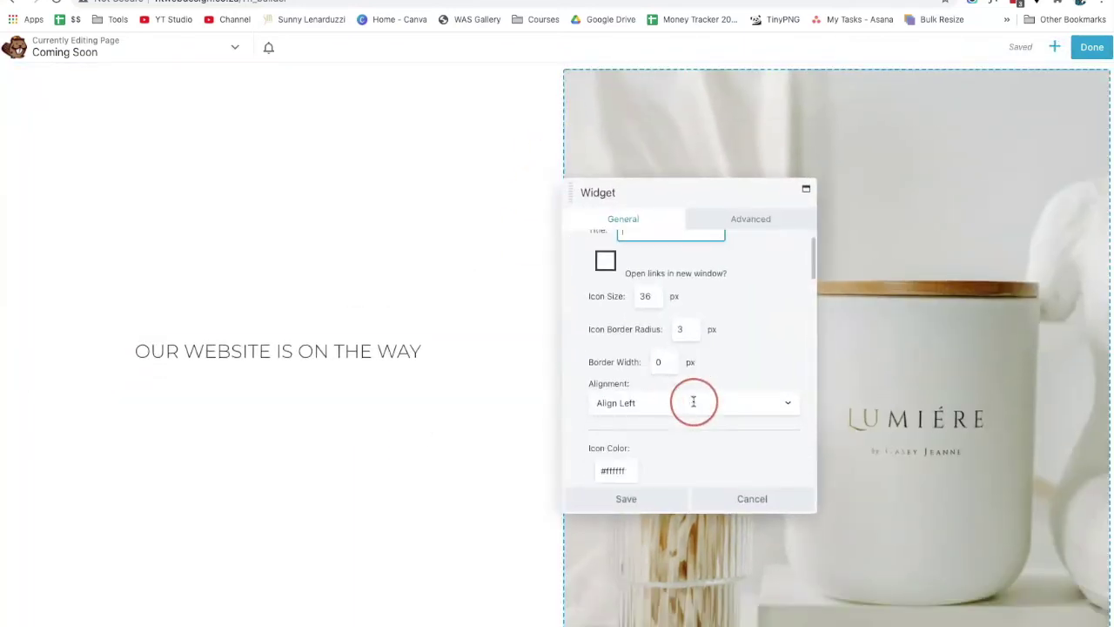
pyautogui.scroll(-3, 694, 401)
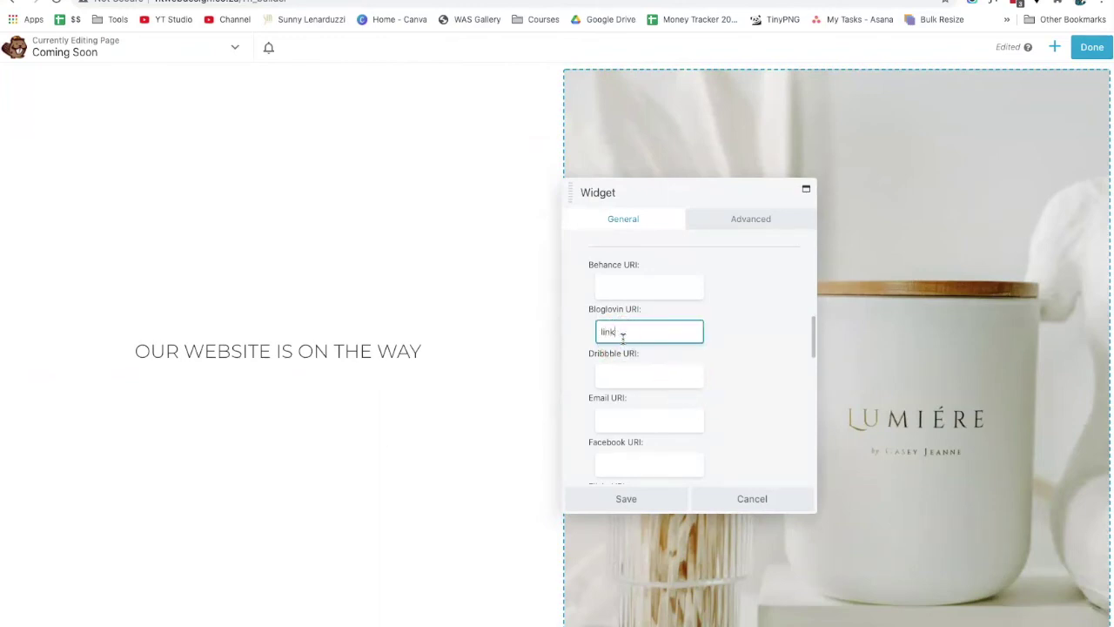
pyautogui.click(617, 378)
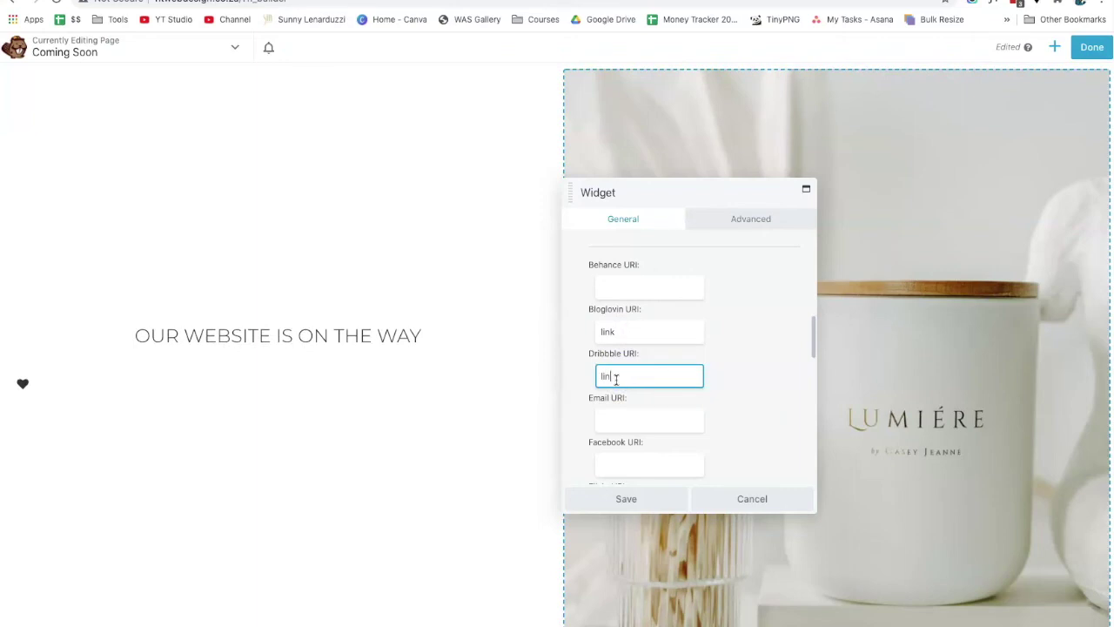
pyautogui.scroll(-1, 635, 387)
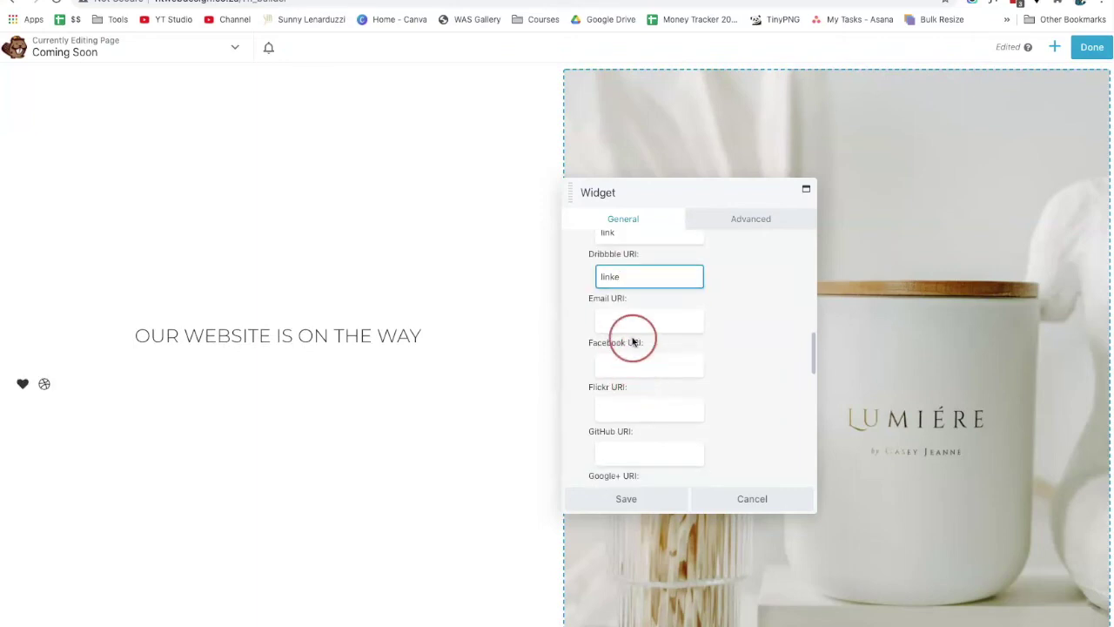
pyautogui.click(631, 322)
pyautogui.click(678, 364)
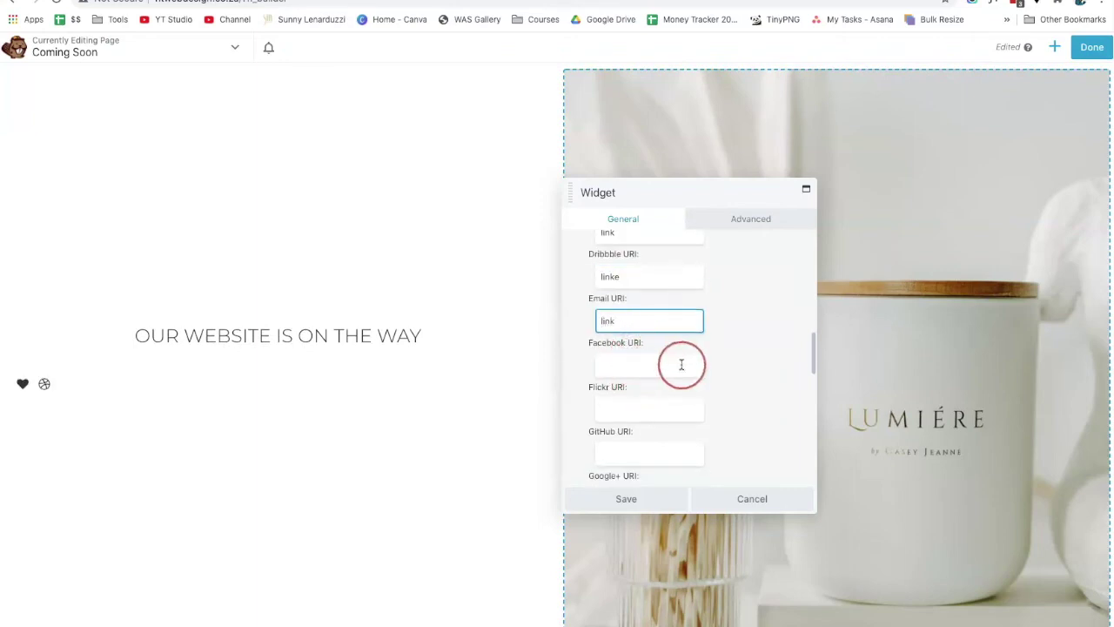
# Step: Set the social icons' alignment to Align Center and make their links open in a new window
pyautogui.scroll(5, 679, 363)
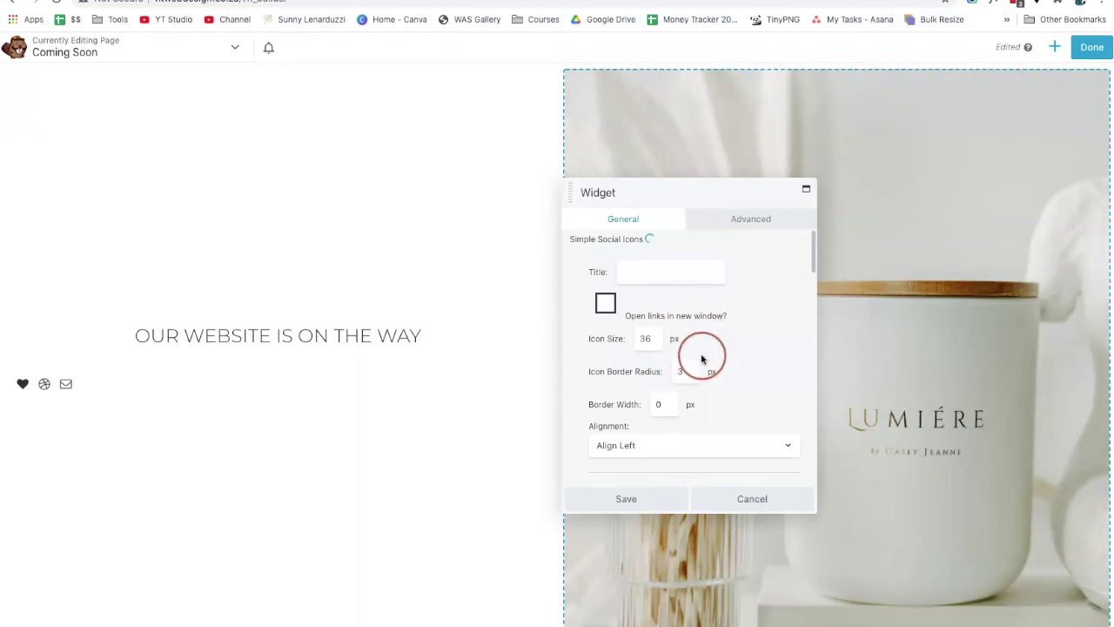
pyautogui.scroll(-1, 679, 392)
pyautogui.click(659, 415)
pyautogui.click(701, 427)
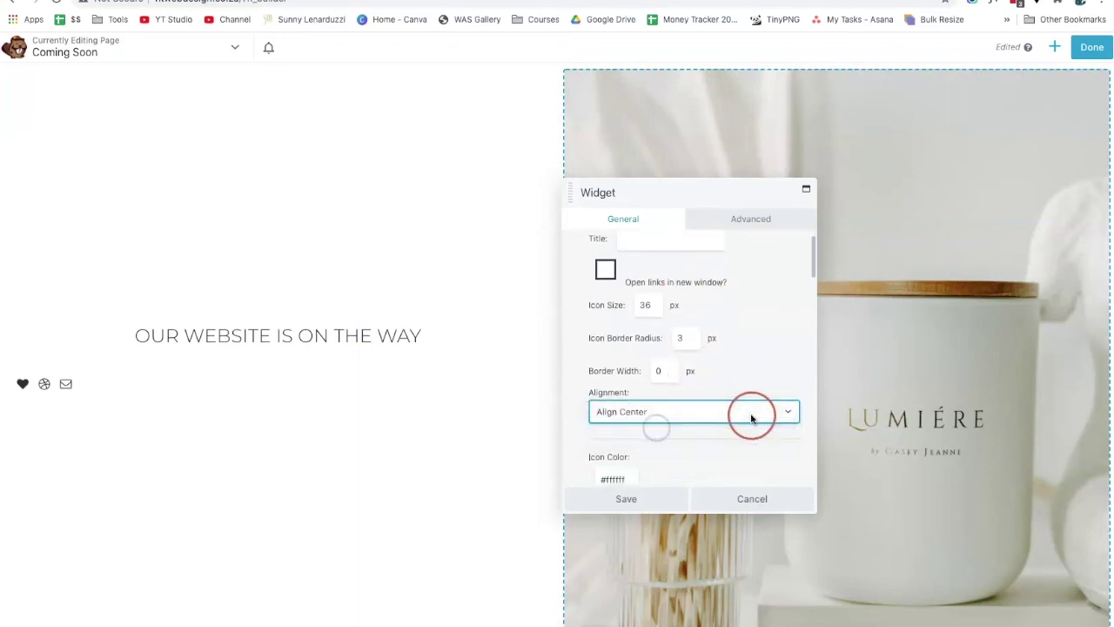
pyautogui.click(607, 265)
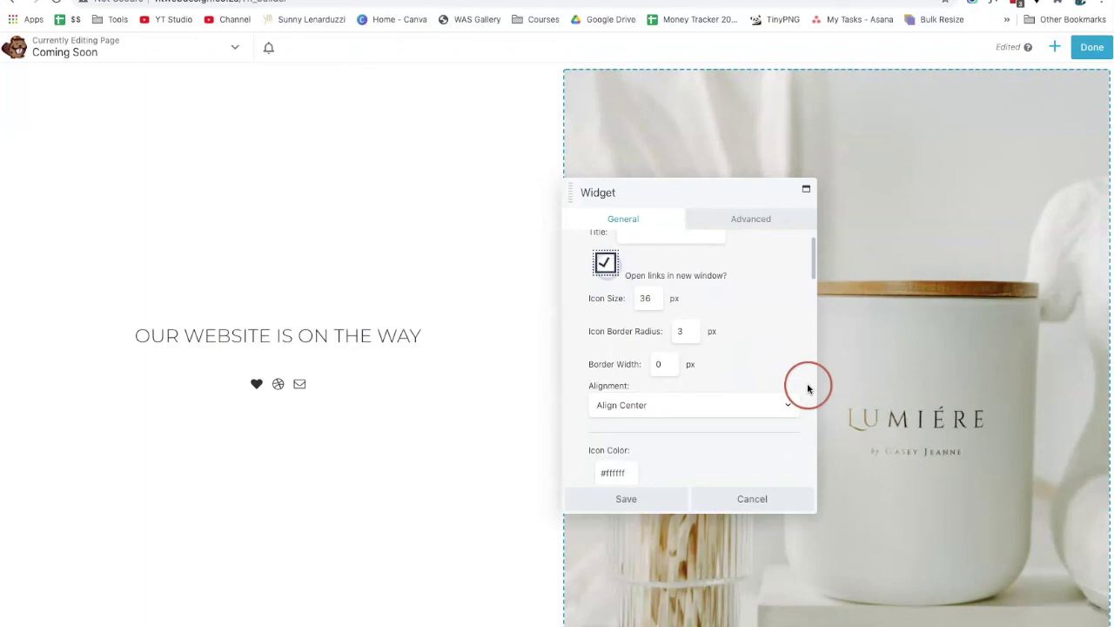
# Step: Review the widget's icon, background and border color settings and save the social icons
pyautogui.scroll(-10, 748, 391)
pyautogui.scroll(3, 753, 392)
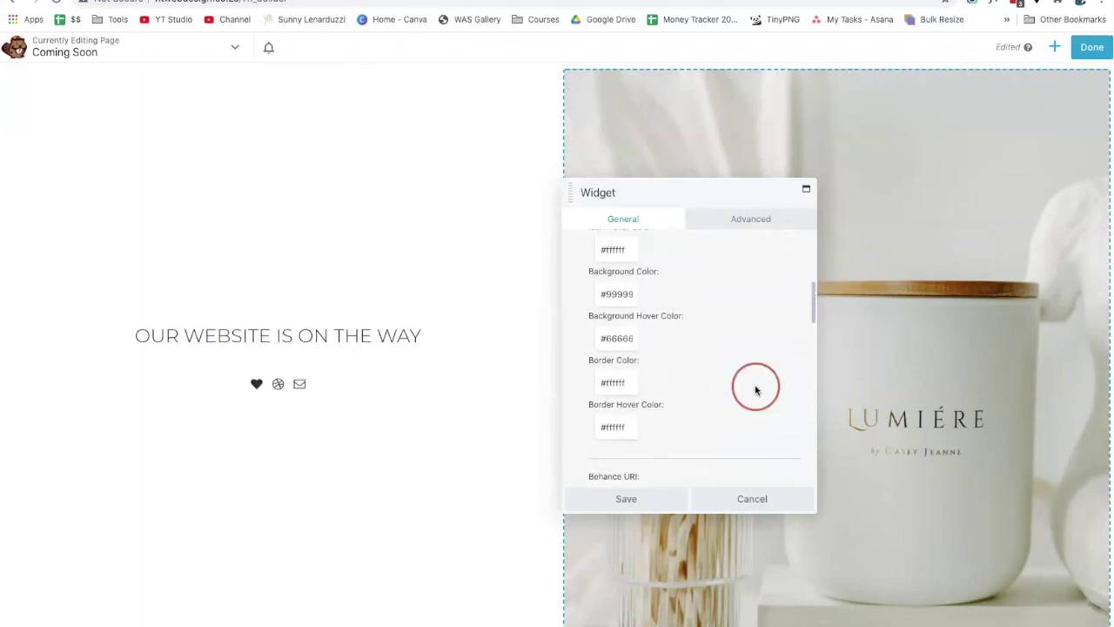
pyautogui.scroll(3, 609, 318)
pyautogui.click(620, 301)
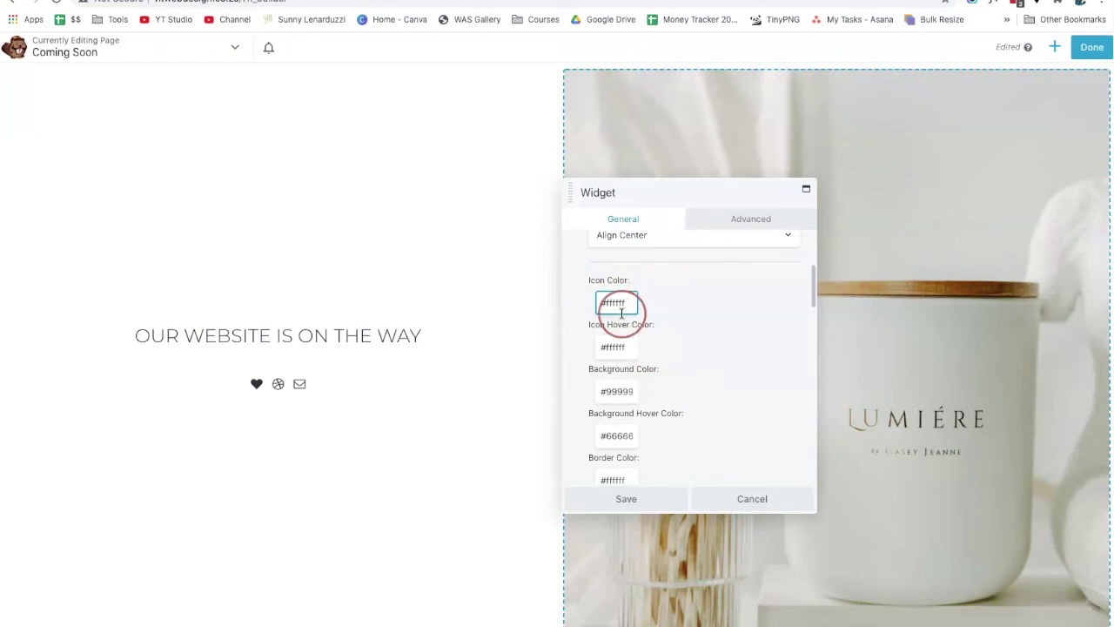
pyautogui.click(623, 494)
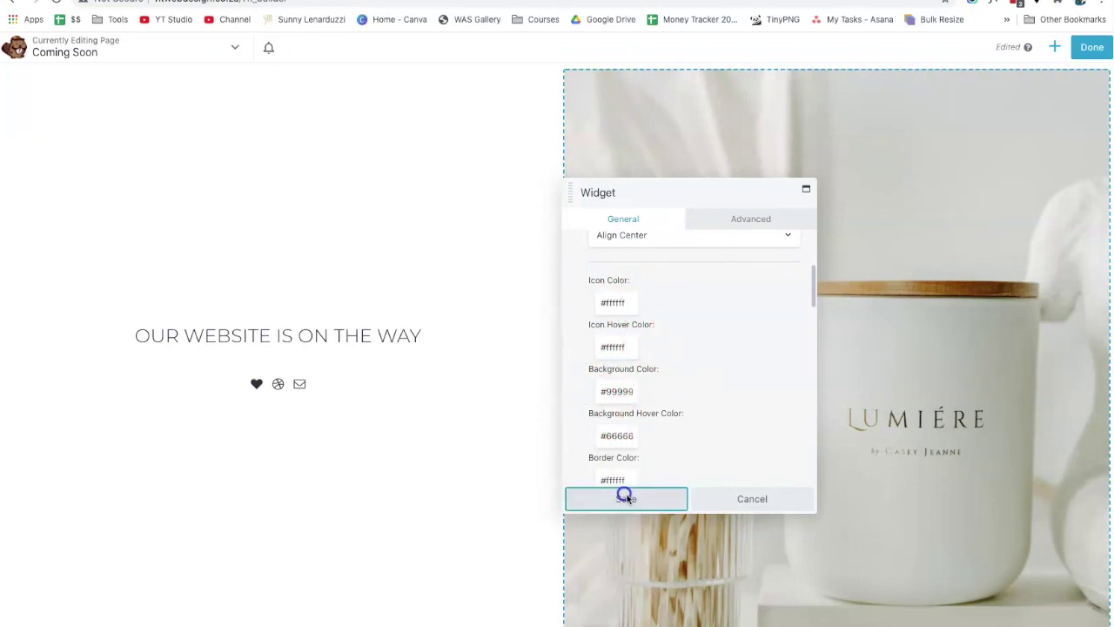
# Step: Finish editing and publish the Coming Soon page with the heading and social icons
pyautogui.click(423, 157)
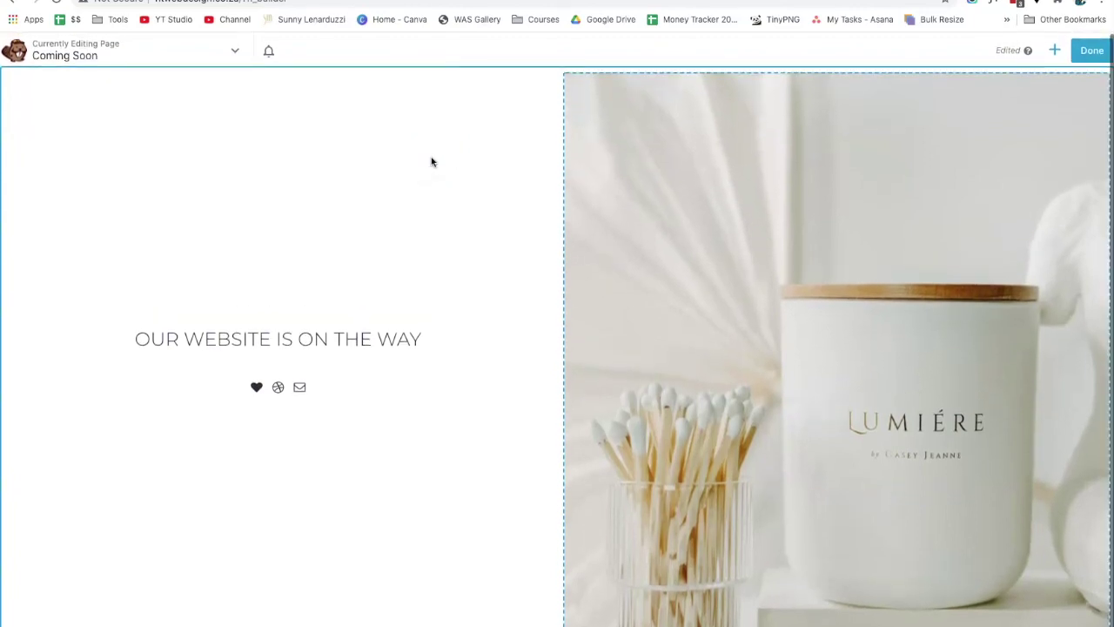
pyautogui.click(1093, 49)
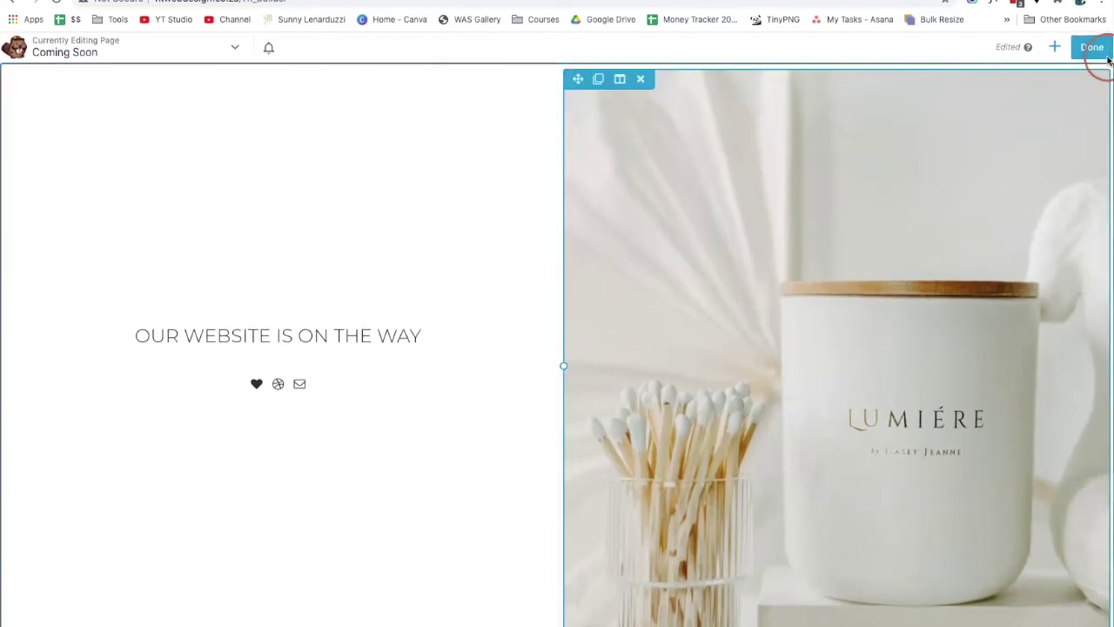
pyautogui.click(1036, 53)
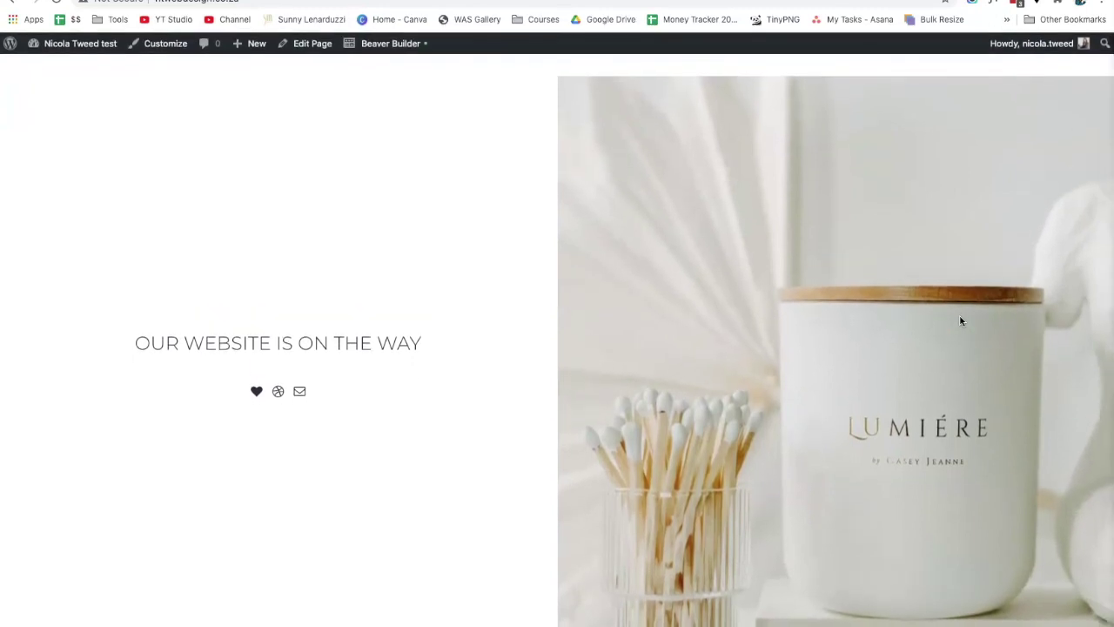
# Step: Reopen the page in Beaver Builder and open the column settings of the candle photo column
pyautogui.click(394, 46)
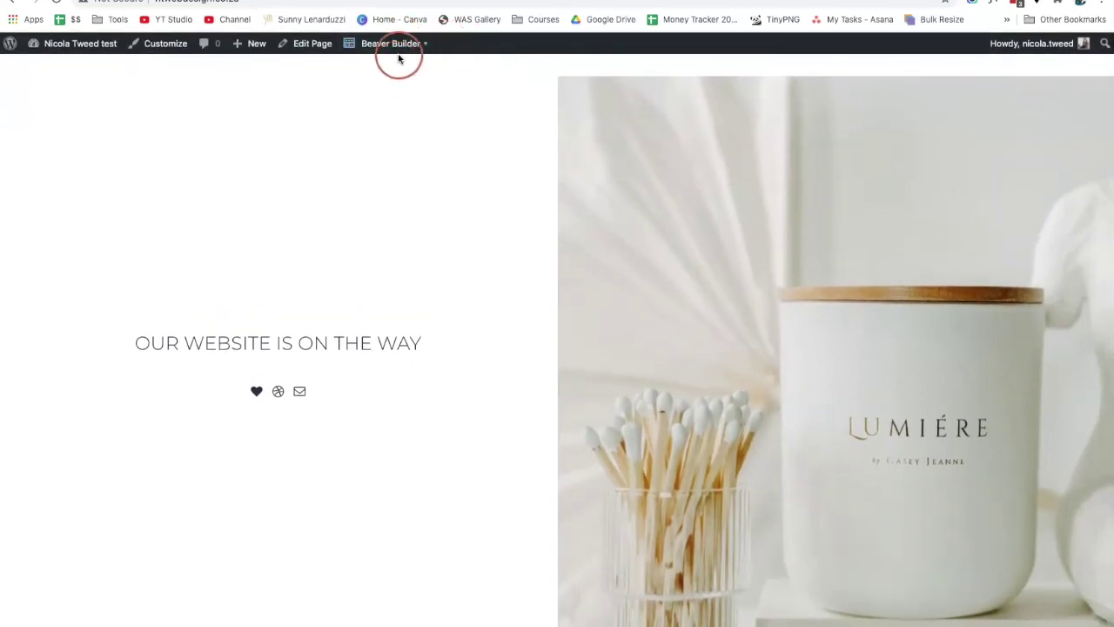
pyautogui.moveTo(601, 125)
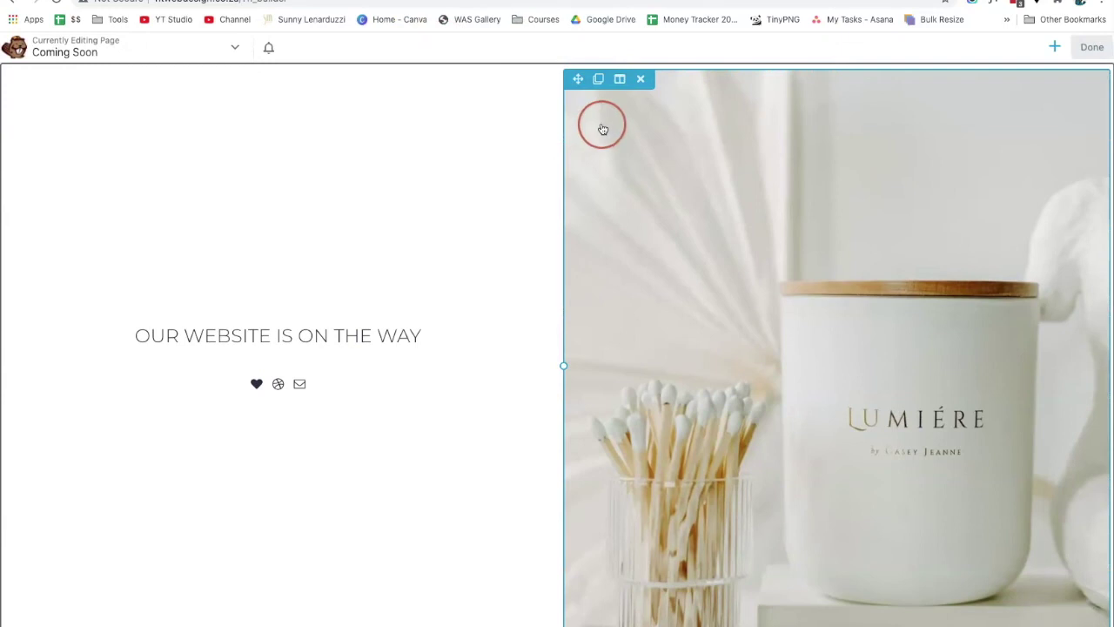
pyautogui.click(620, 82)
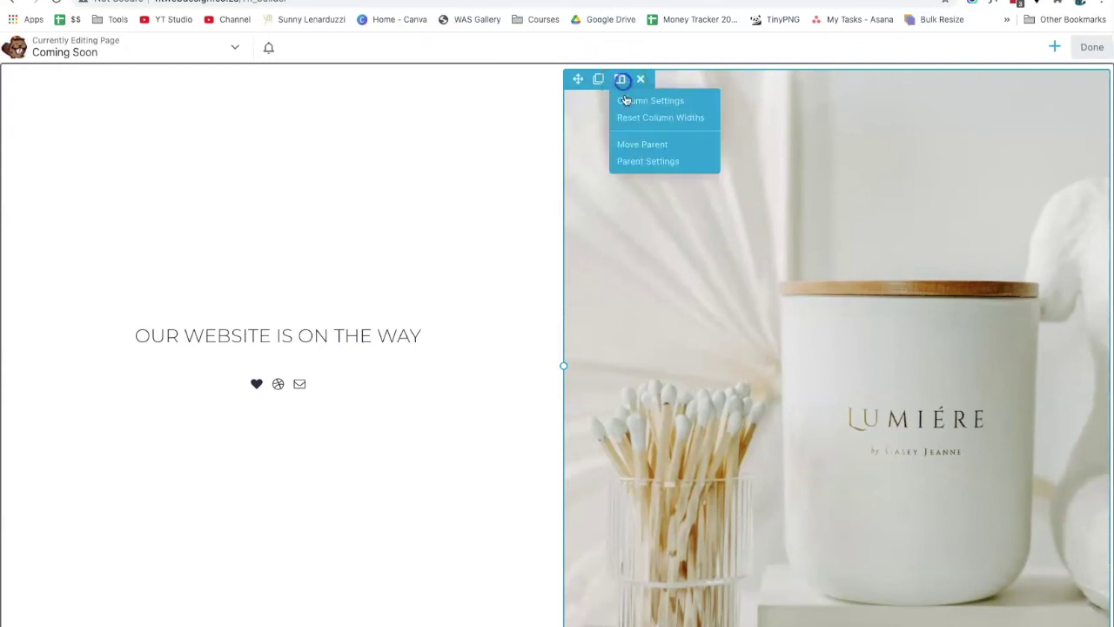
pyautogui.click(625, 101)
# Step: Switch the column settings to the medium device size and set the photo column's minimum height to 560 px
pyautogui.click(610, 252)
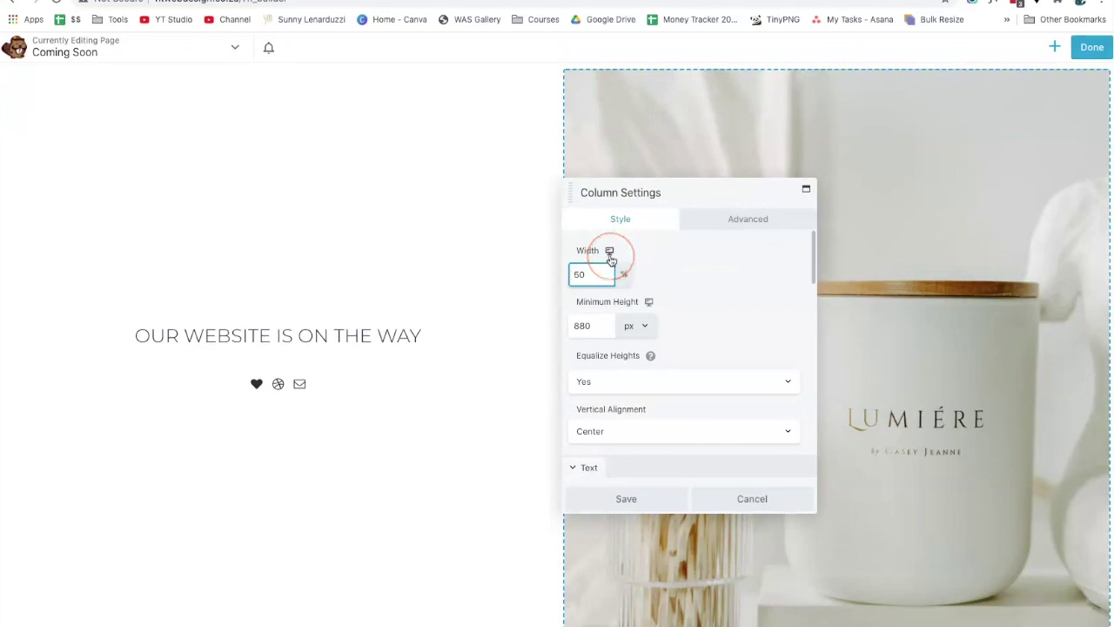
pyautogui.click(610, 254)
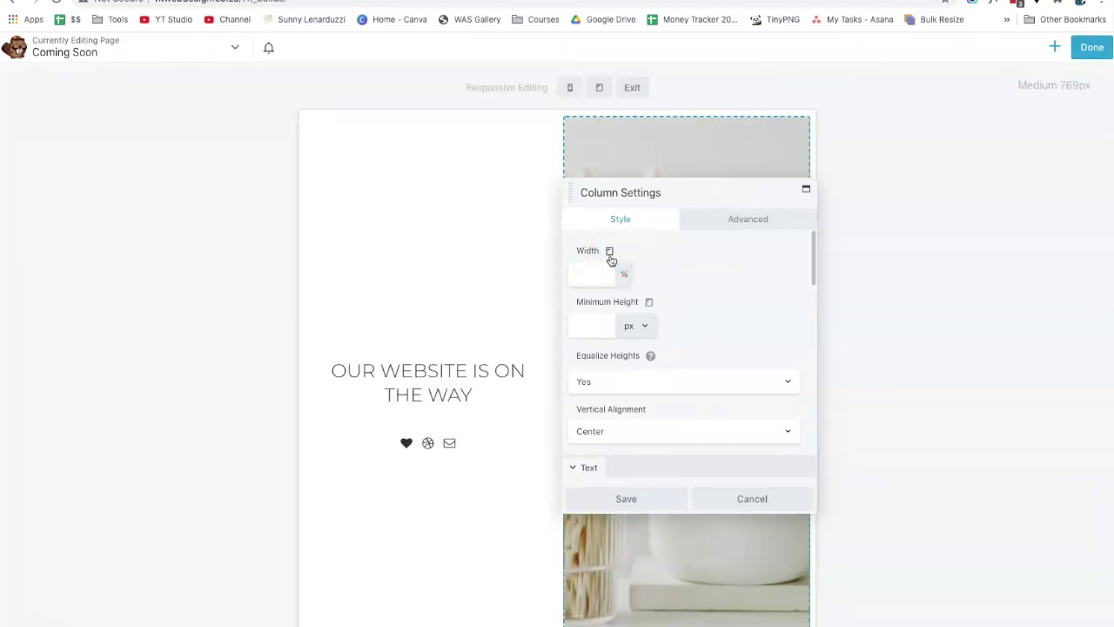
pyautogui.click(817, 310)
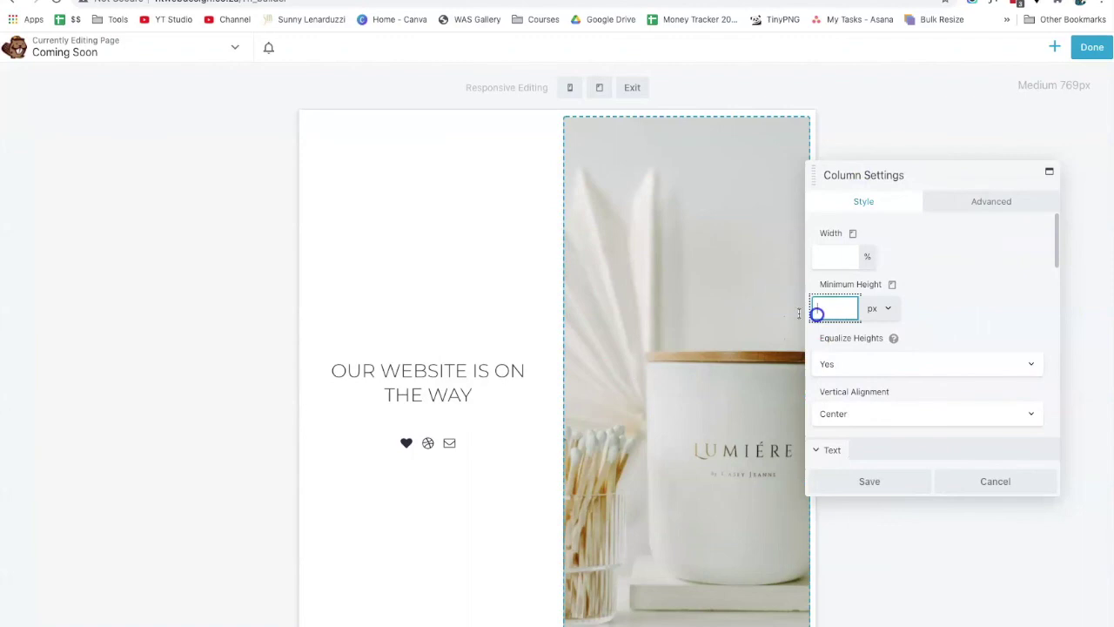
pyautogui.write('150')
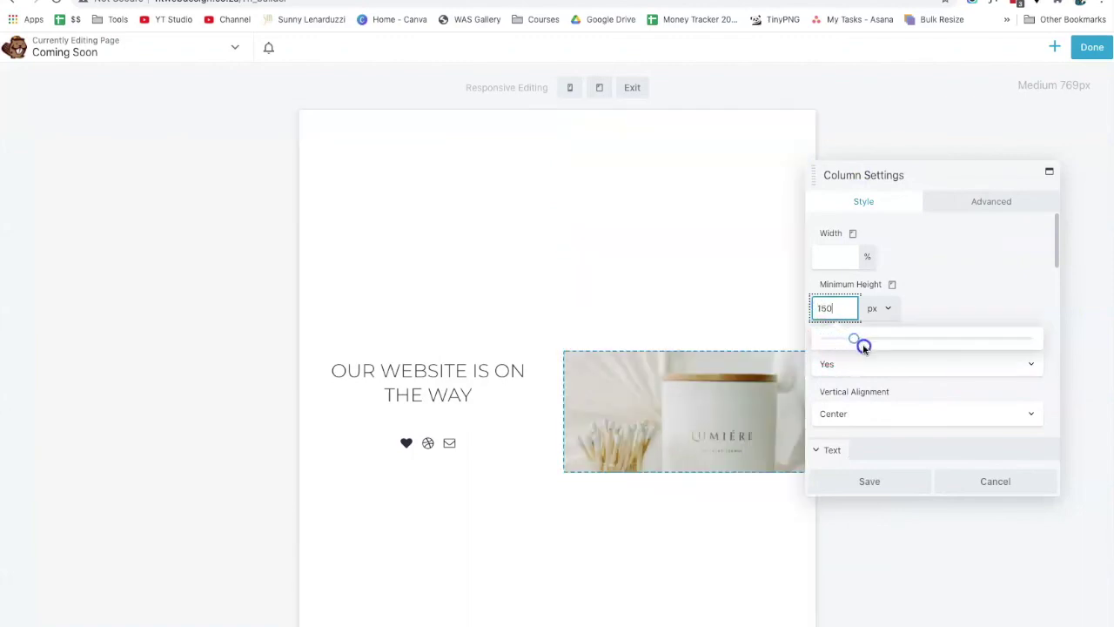
pyautogui.moveTo(863, 346); pyautogui.dragTo(943, 364)
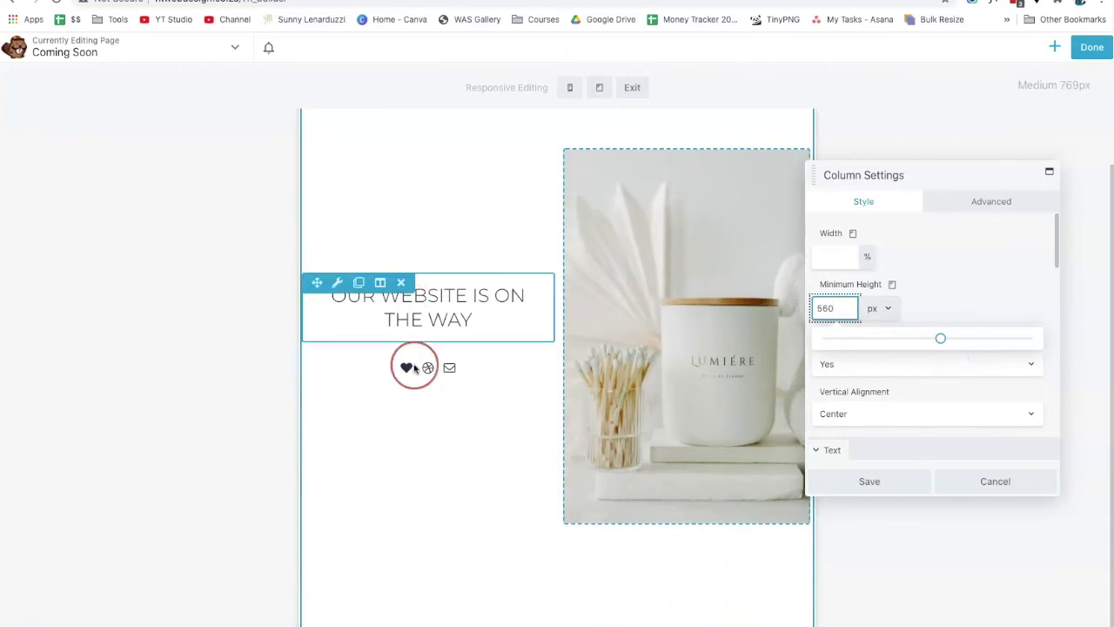
# Step: Switch to the small device size and set the photo column's minimum height to 480 px
pyautogui.click(892, 284)
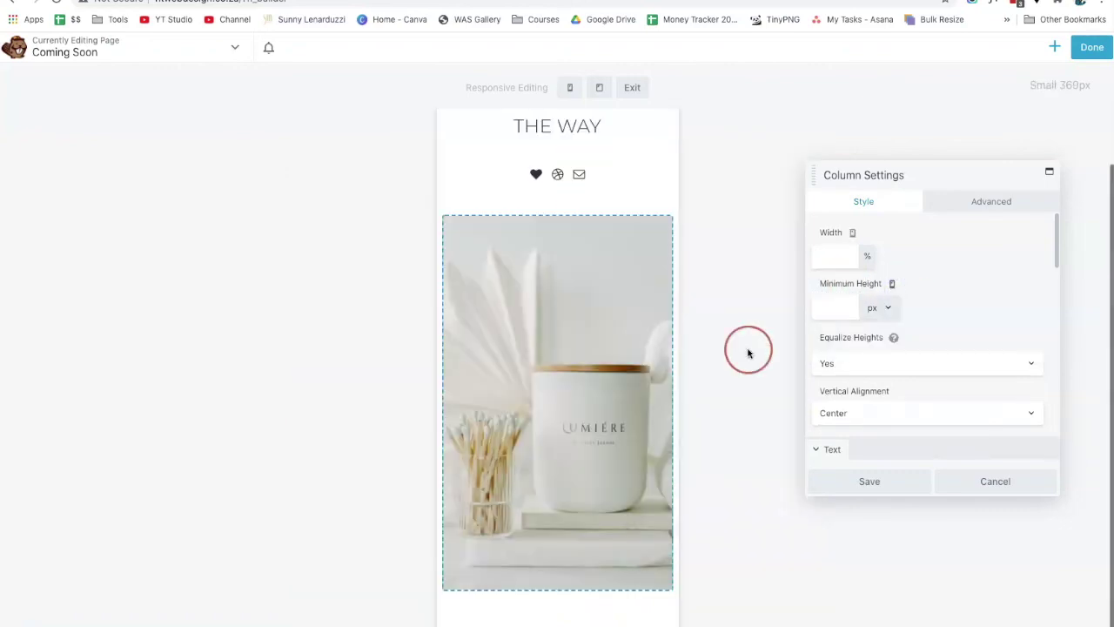
pyautogui.click(838, 308)
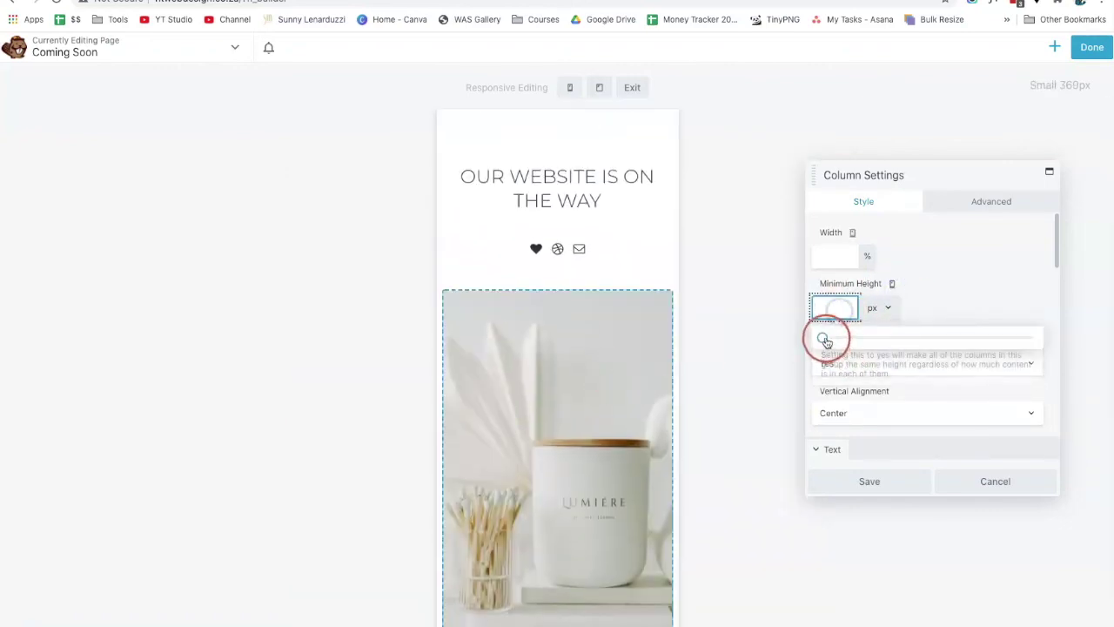
pyautogui.moveTo(825, 341); pyautogui.dragTo(927, 342)
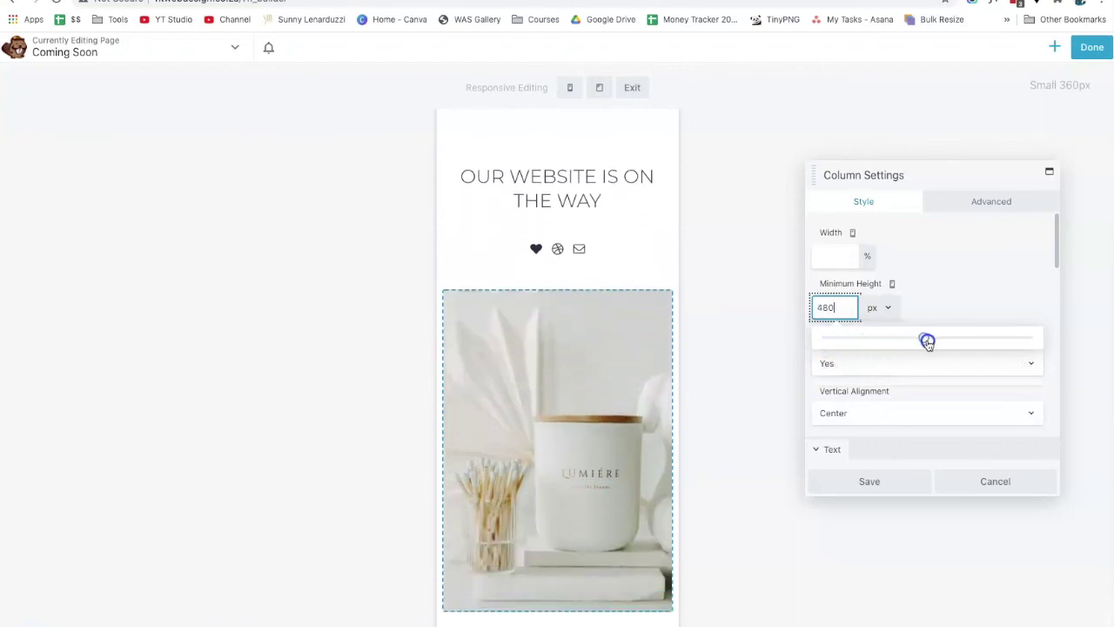
# Step: Set the photo column's stacking order to Reversed in its visibility settings and save the column
pyautogui.click(987, 203)
pyautogui.scroll(-3, 812, 365)
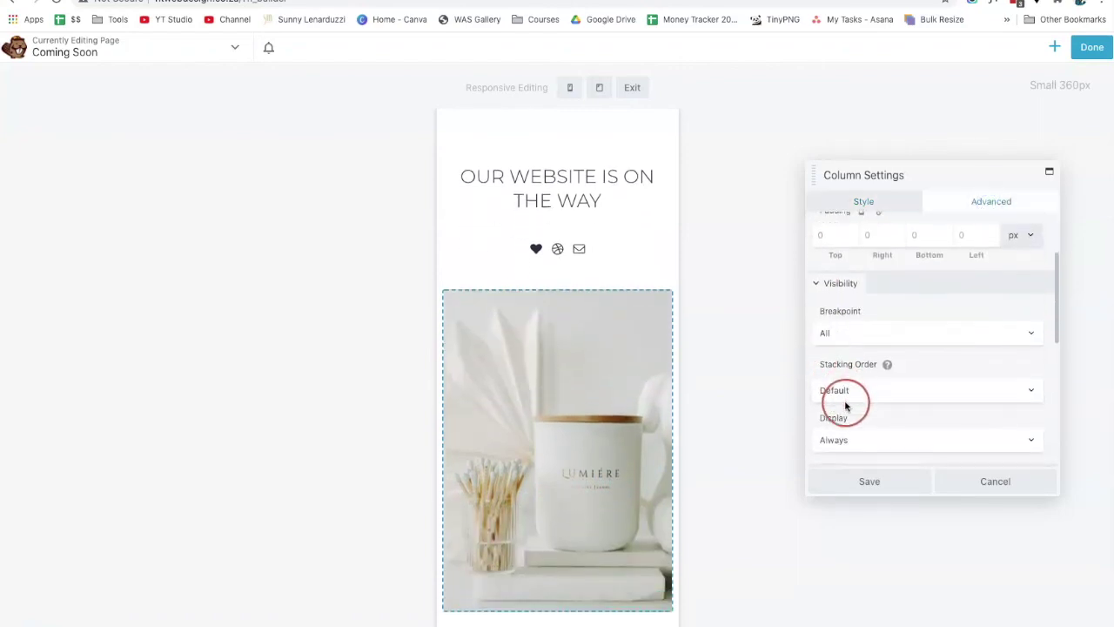
pyautogui.click(846, 405)
pyautogui.click(834, 403)
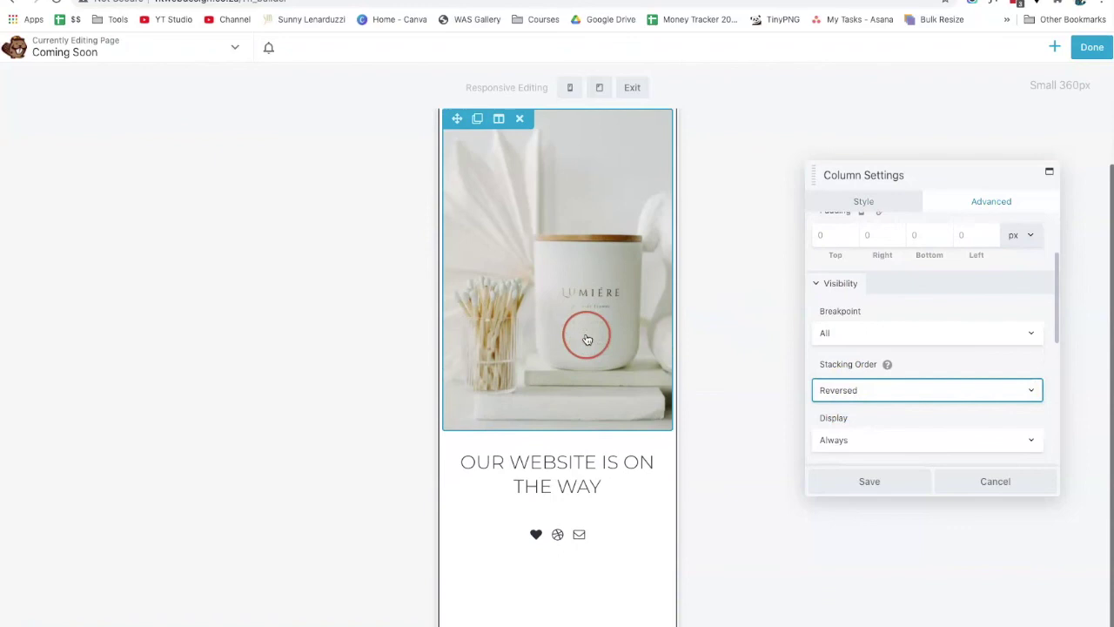
pyautogui.click(845, 484)
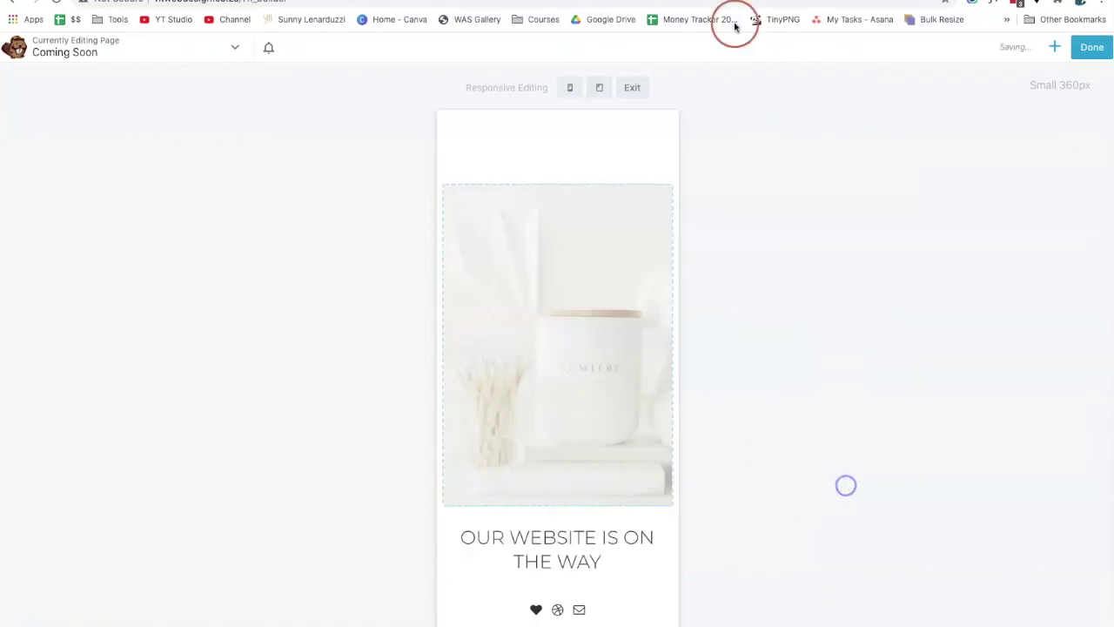
# Step: Exit responsive editing and publish the page with the tablet and mobile column changes
pyautogui.click(632, 87)
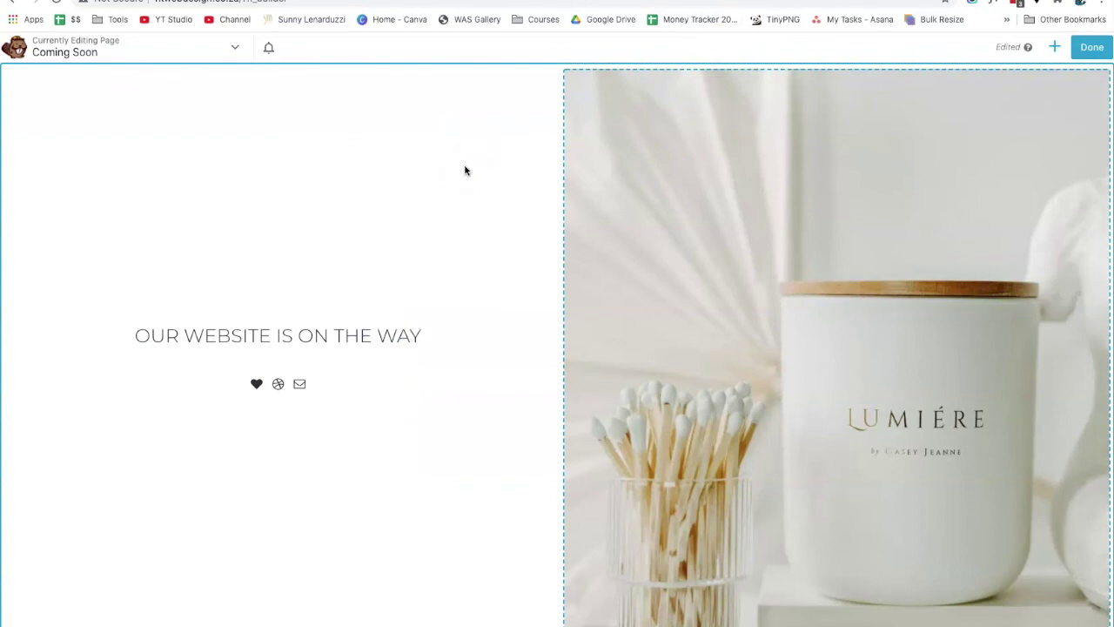
pyautogui.click(1083, 48)
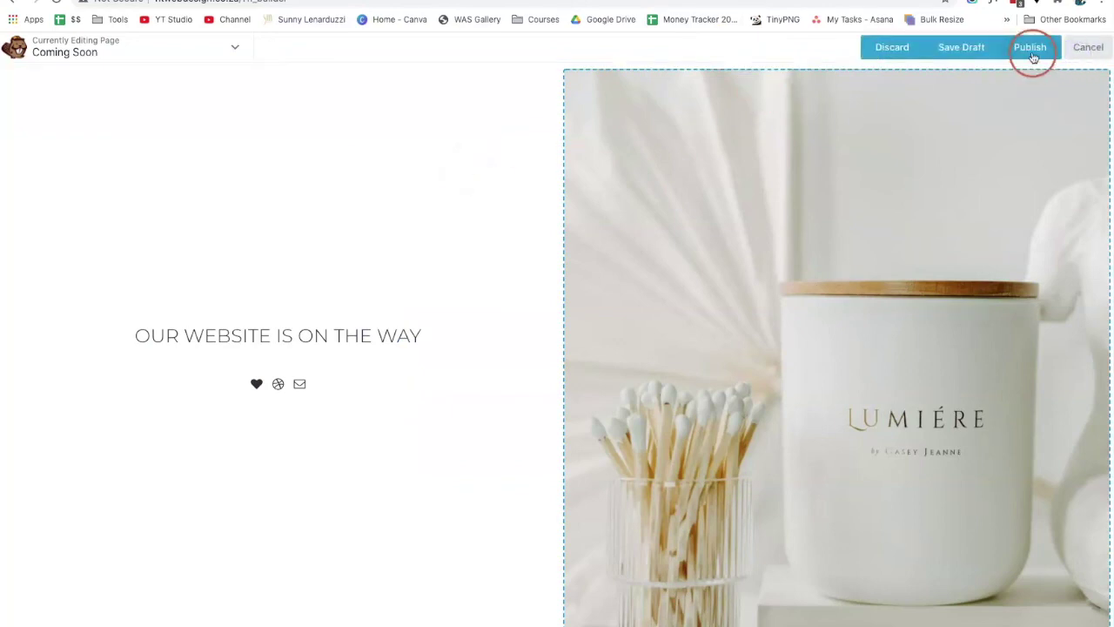
pyautogui.click(1032, 48)
pyautogui.click(559, 277)
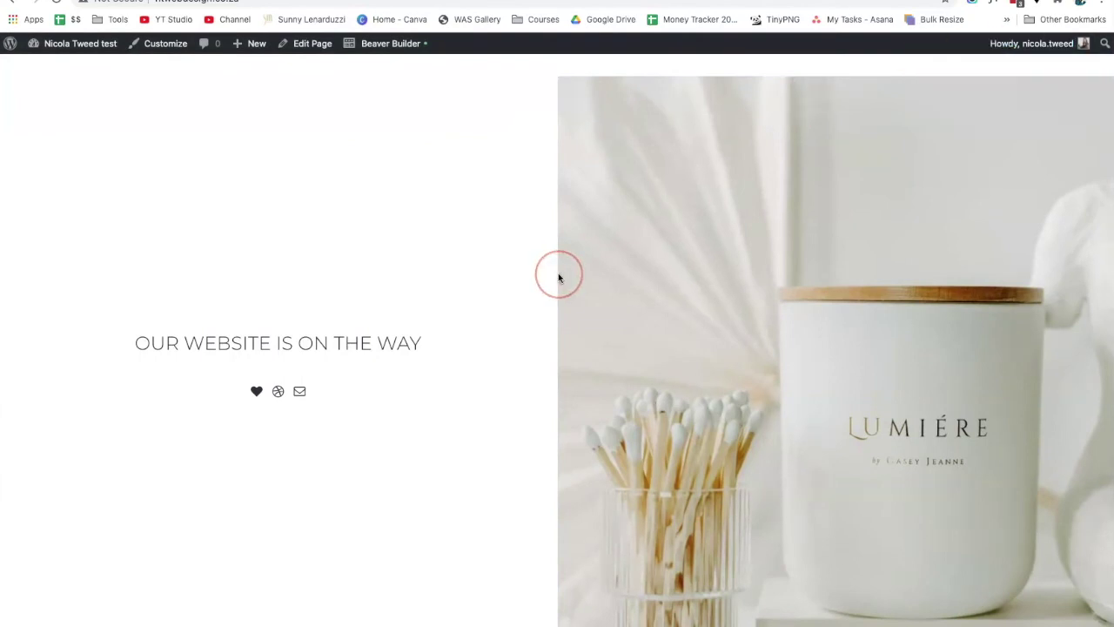